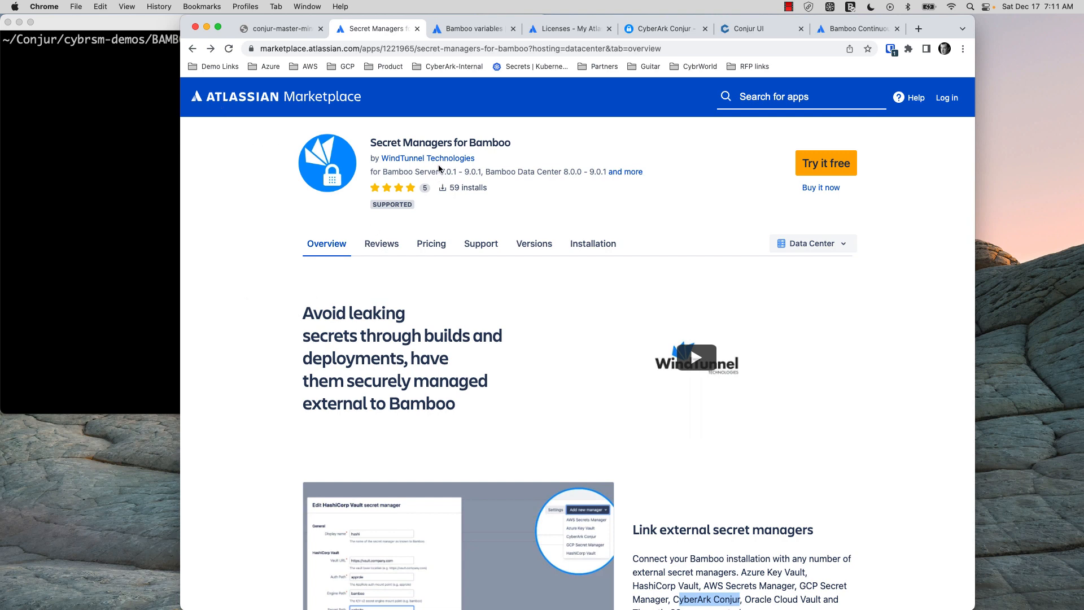
# Scroll the browser page and select the word CyberArk in the description
pyautogui.scroll(-1, 426, 325)
pyautogui.scroll(-4, 428, 322)
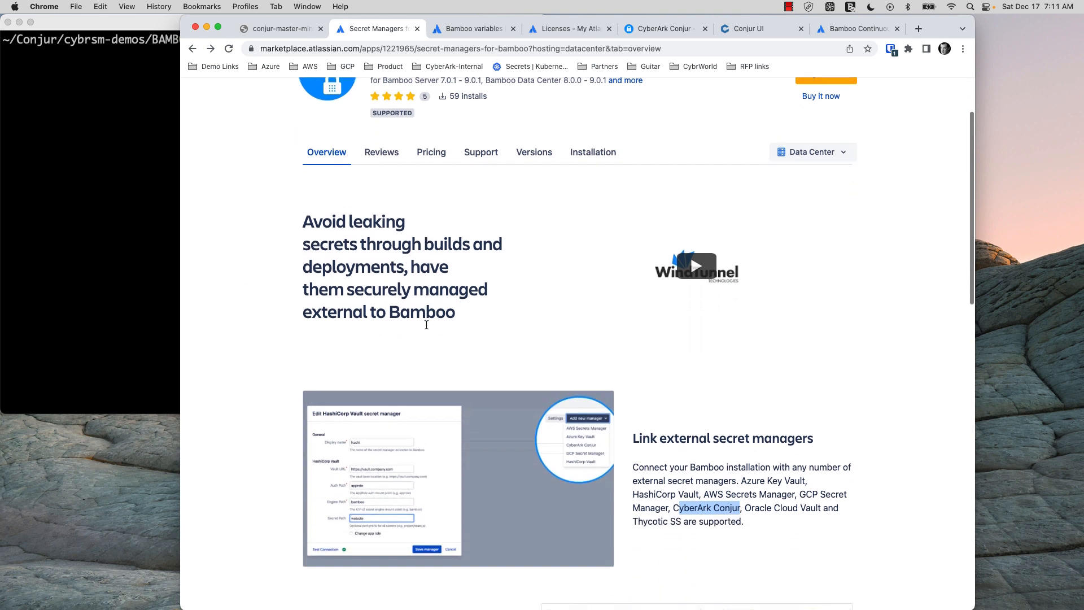
pyautogui.doubleClick(698, 486)
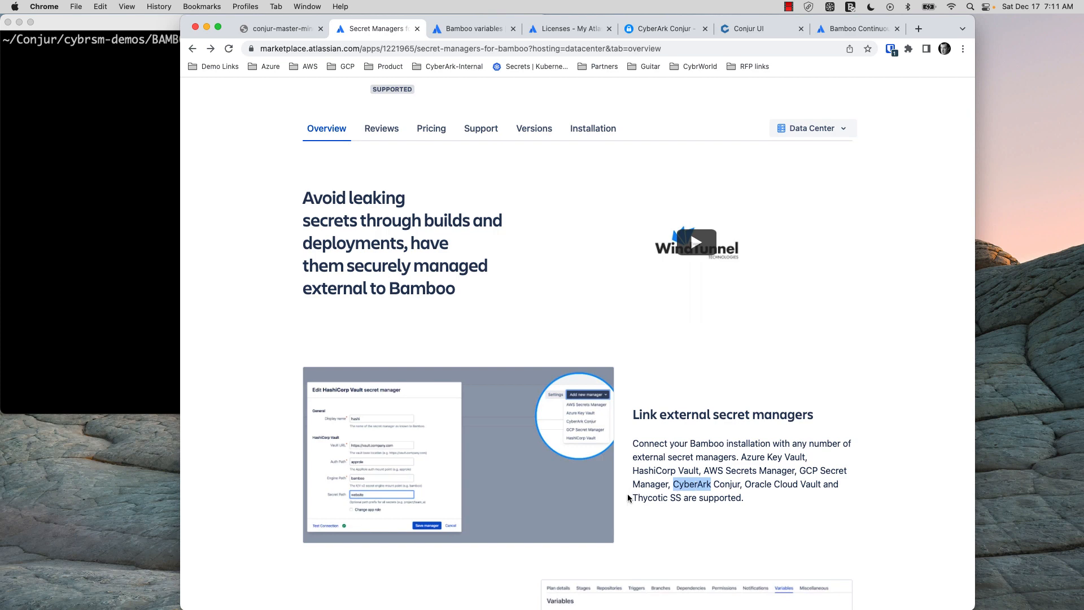
pyautogui.scroll(4, 628, 494)
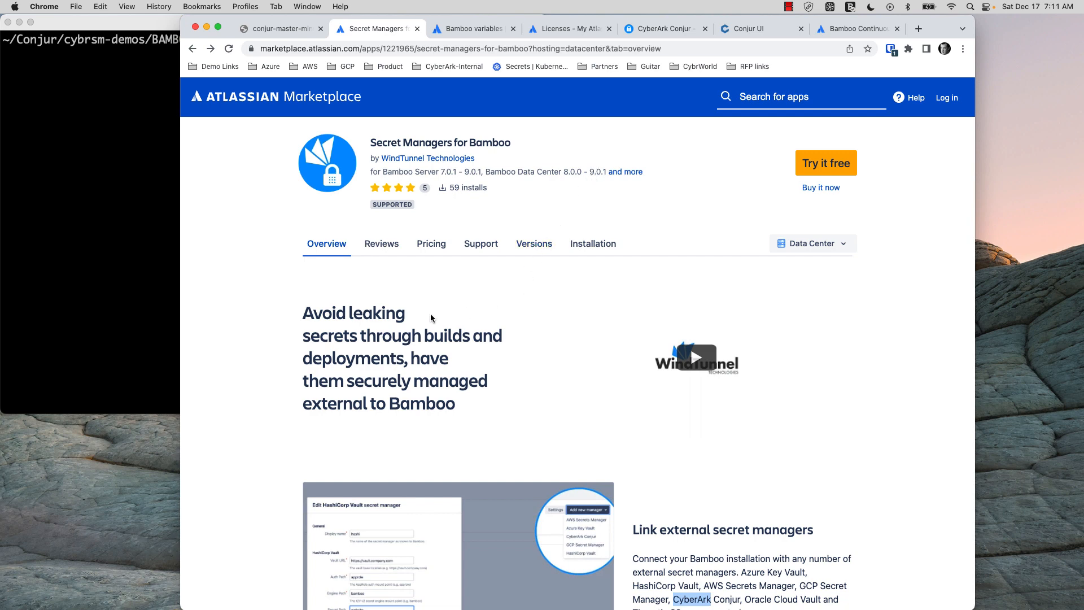
# Run ./0-start-server.sh, accept the keystore prompt, trust the Conjur certificate, and copy the Bamboo URL
pyautogui.click(88, 256)
pyautogui.write('./0-start-server.sh')
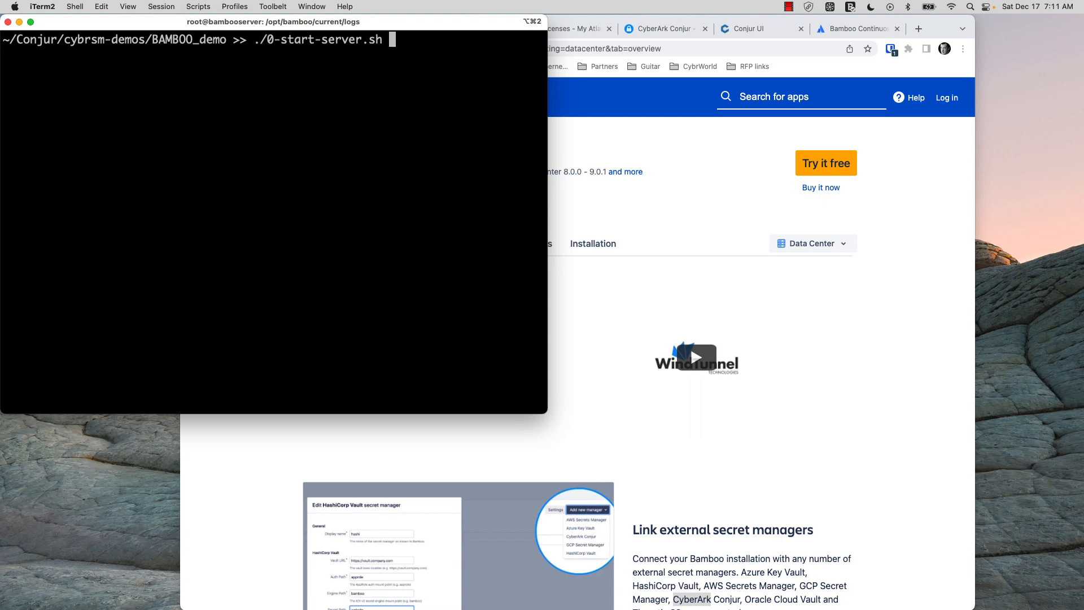
pyautogui.press('Return')
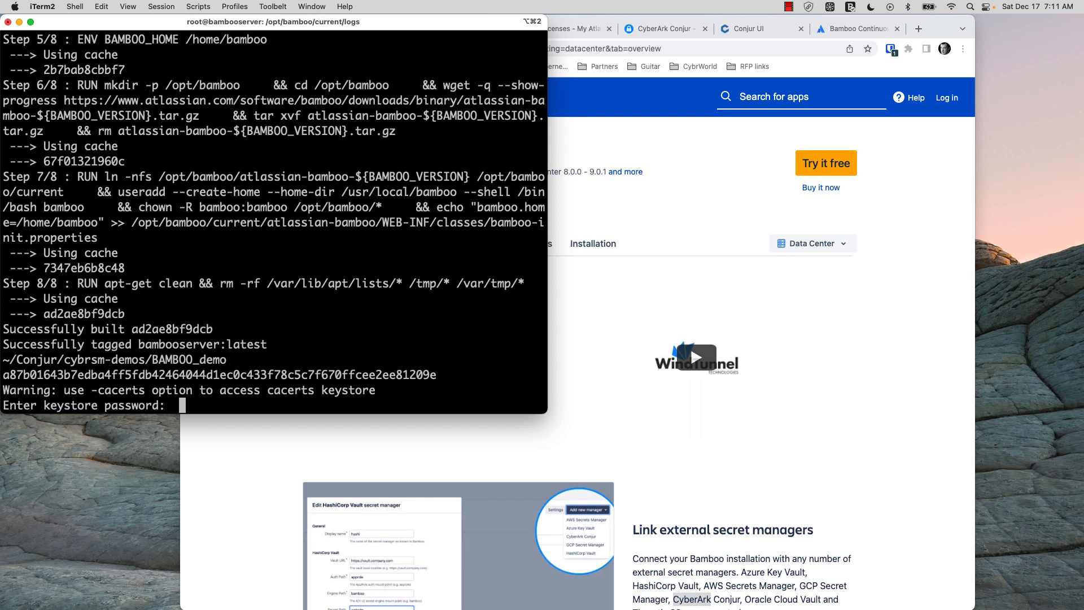
pyautogui.press('Return')
pyautogui.write('yes')
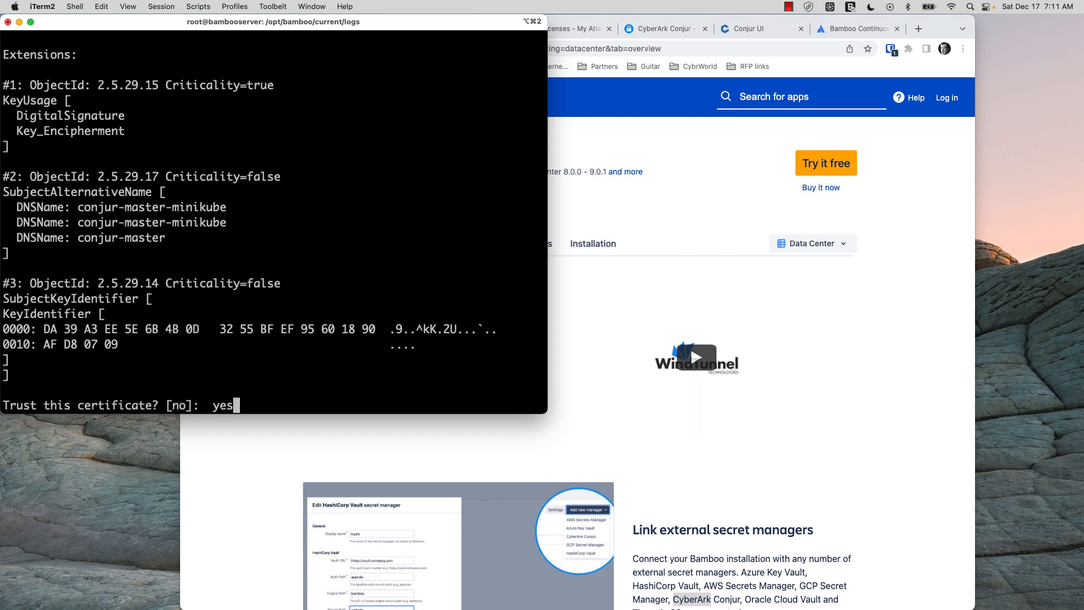
pyautogui.press('Return')
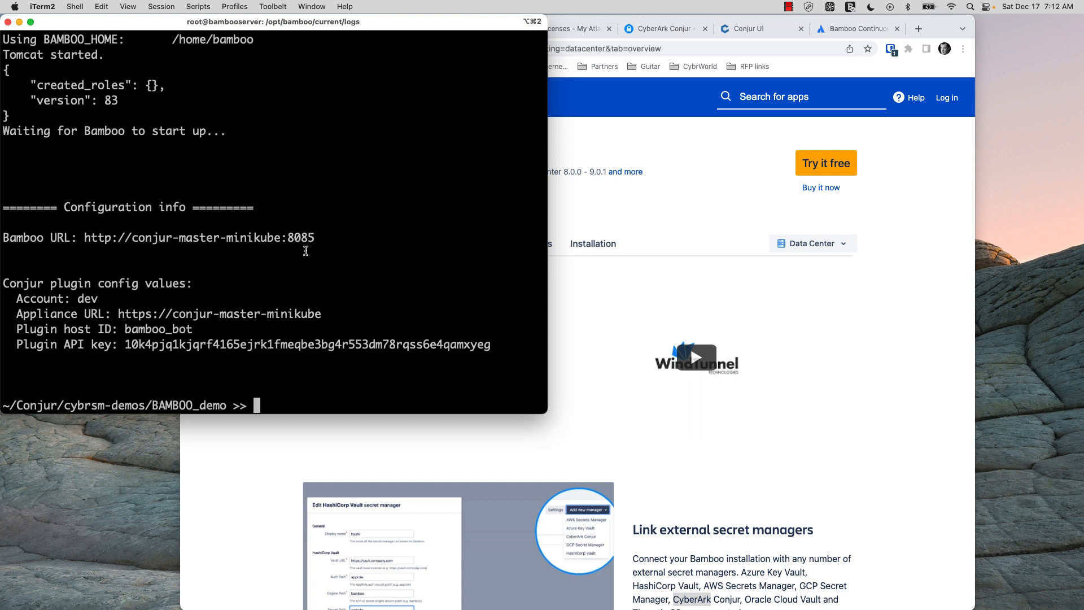
pyautogui.moveTo(315, 238); pyautogui.dragTo(85, 238)
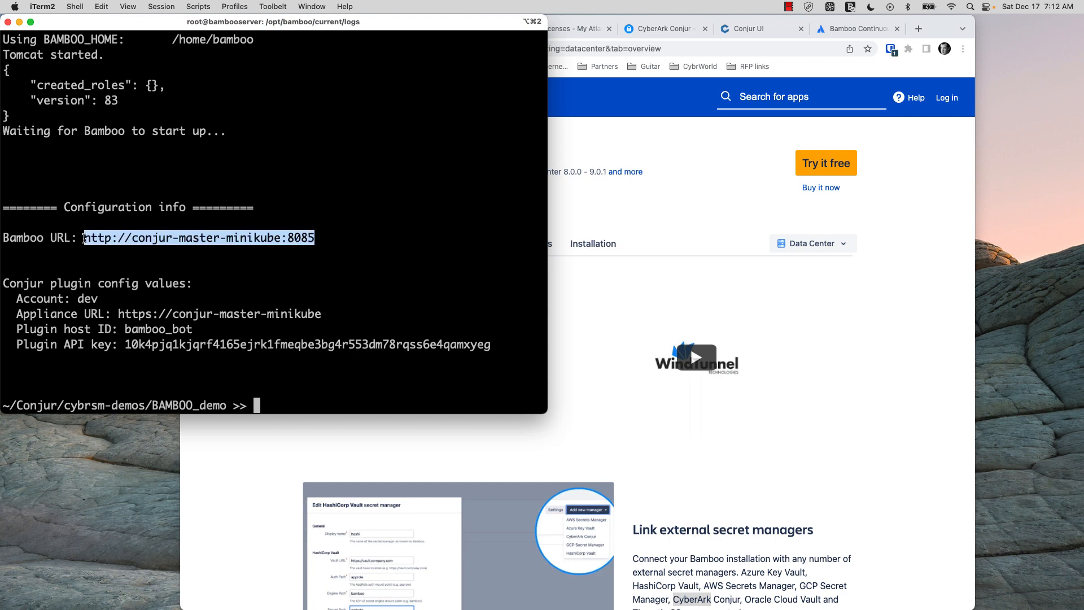
pyautogui.press('super+c')
pyautogui.click(725, 182)
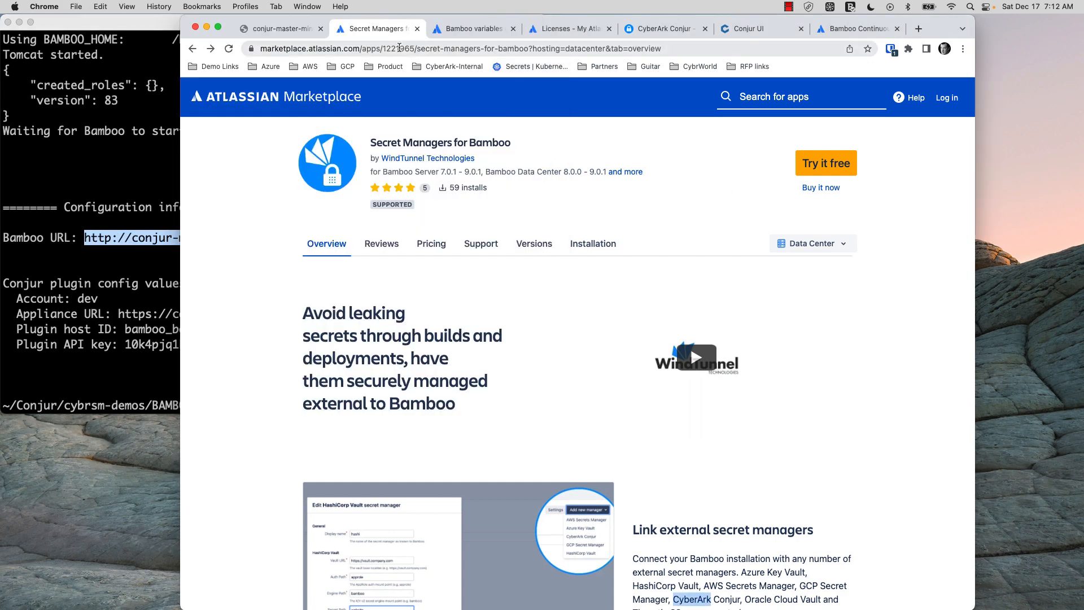
pyautogui.click(294, 30)
pyautogui.moveTo(388, 48); pyautogui.dragTo(222, 48)
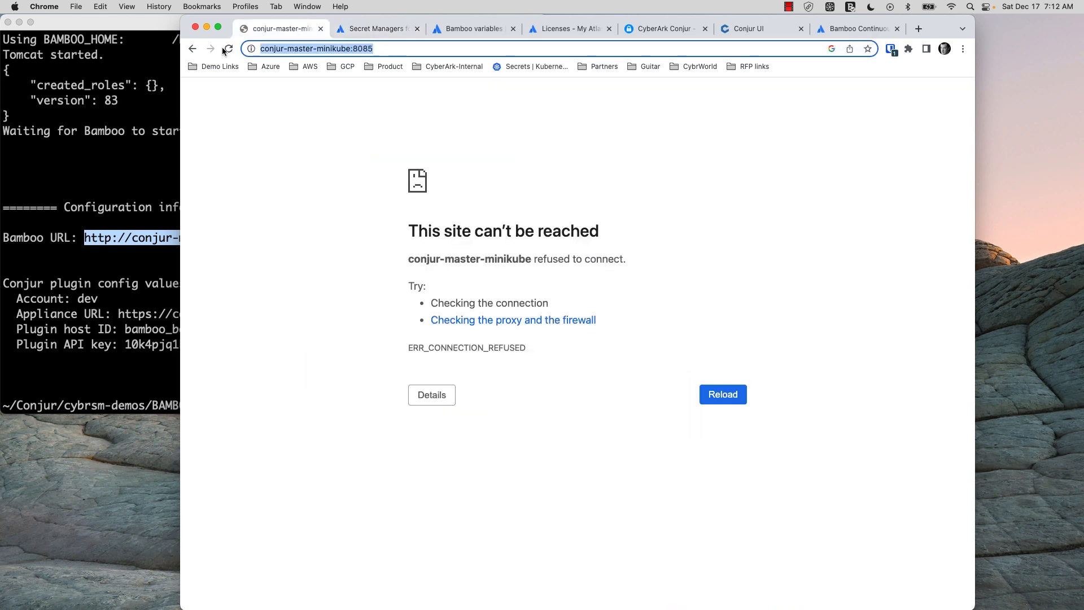
pyautogui.press('super+v')
pyautogui.press('Return')
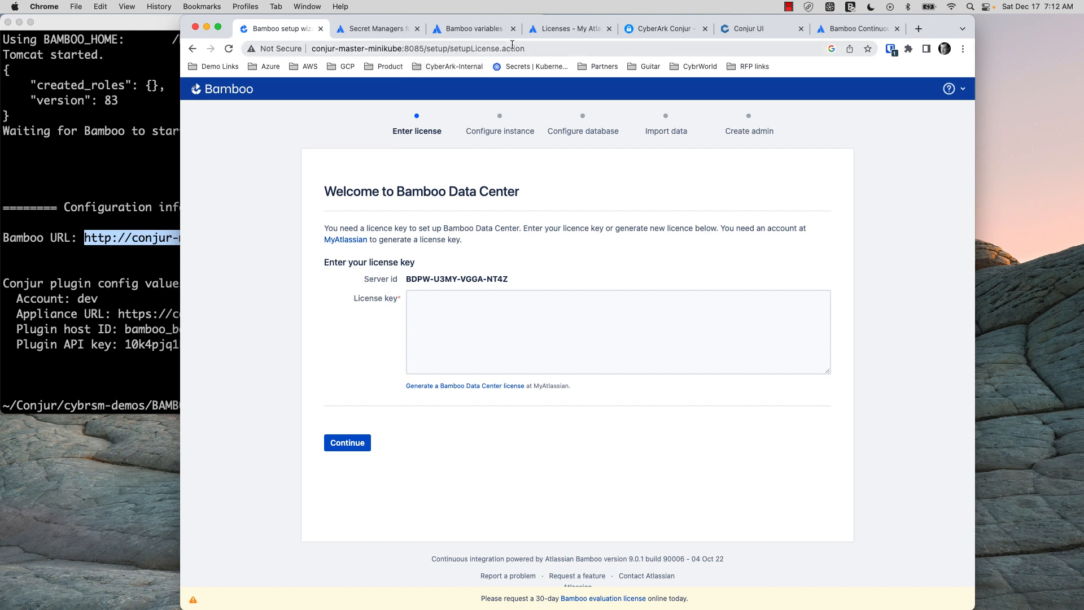
pyautogui.click(562, 29)
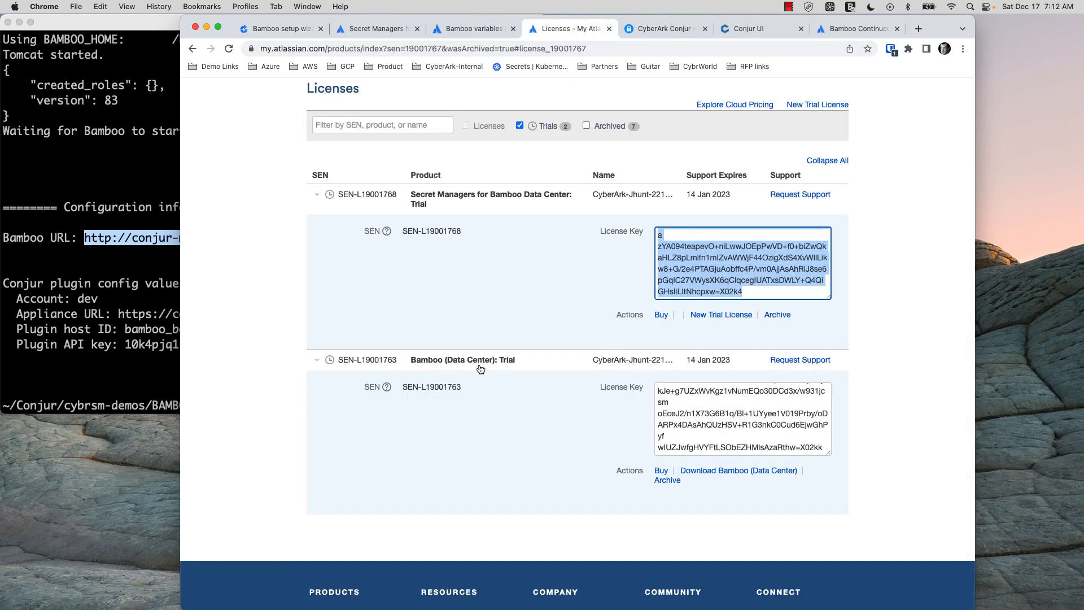
# Select the Bamboo Data Center trial license key and go back to the setup wizard tab
pyautogui.scroll(10, 667, 395)
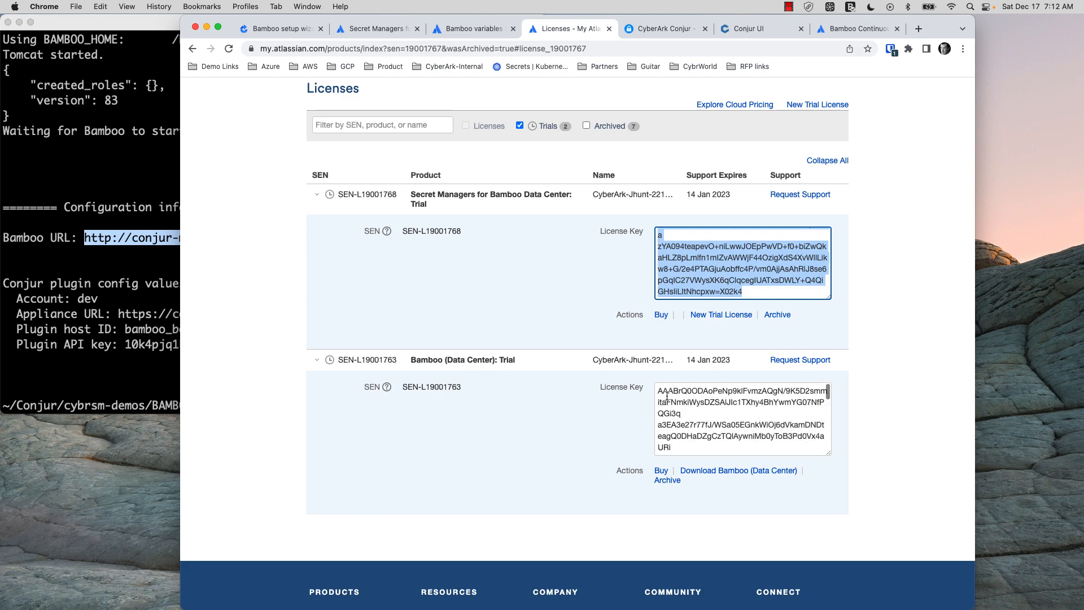
pyautogui.scroll(-10, 666, 396)
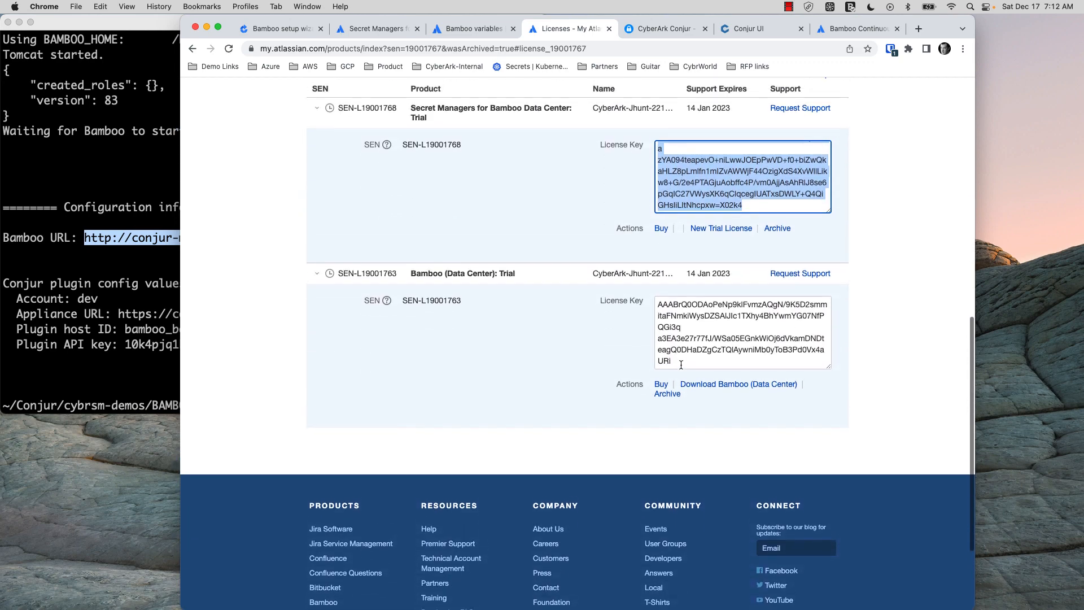
pyautogui.click(636, 325)
pyautogui.scroll(1, 662, 312)
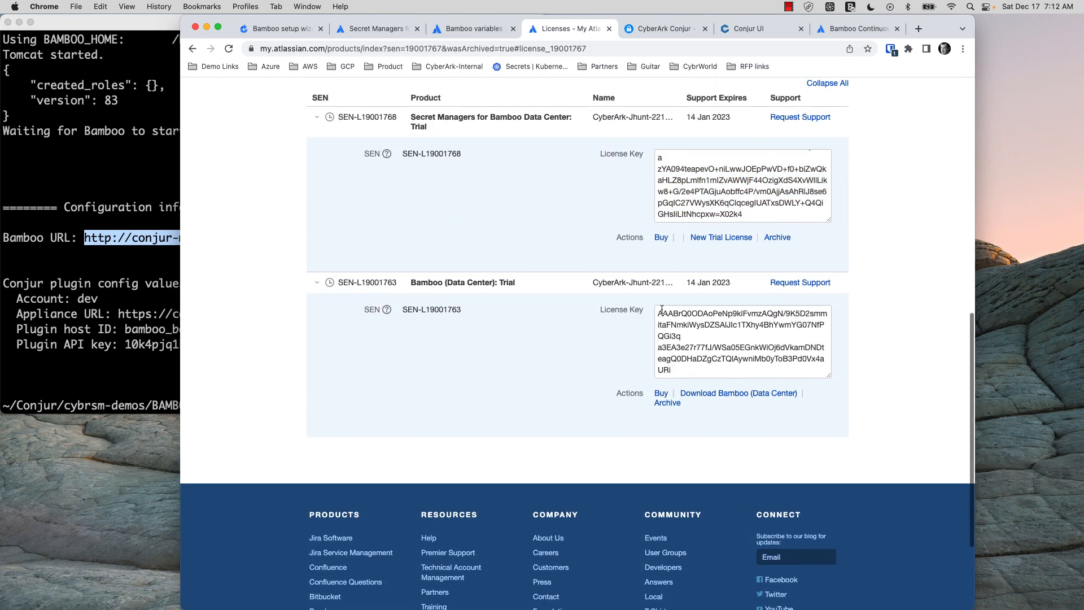
pyautogui.click(659, 312)
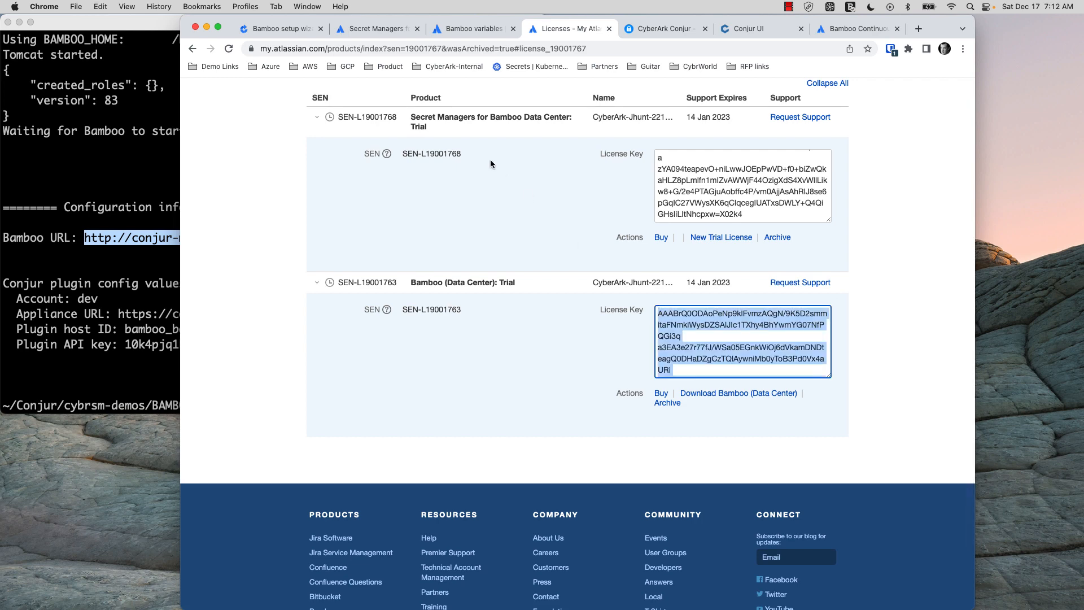
pyautogui.click(290, 32)
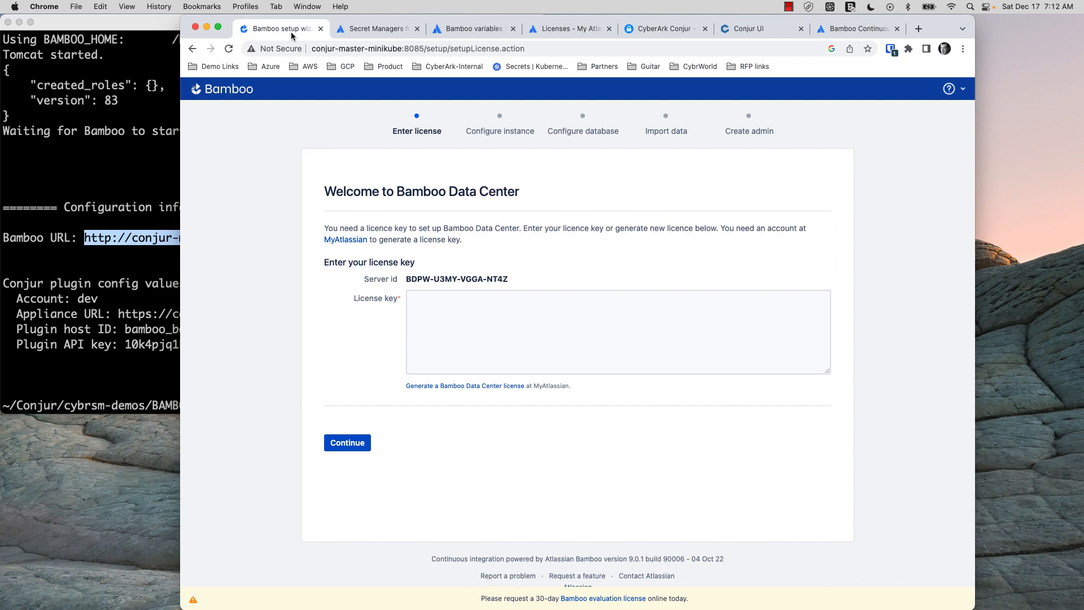
# Paste the Bamboo Data Center license key into the wizard and submit it
pyautogui.click(436, 298)
pyautogui.press('super+v')
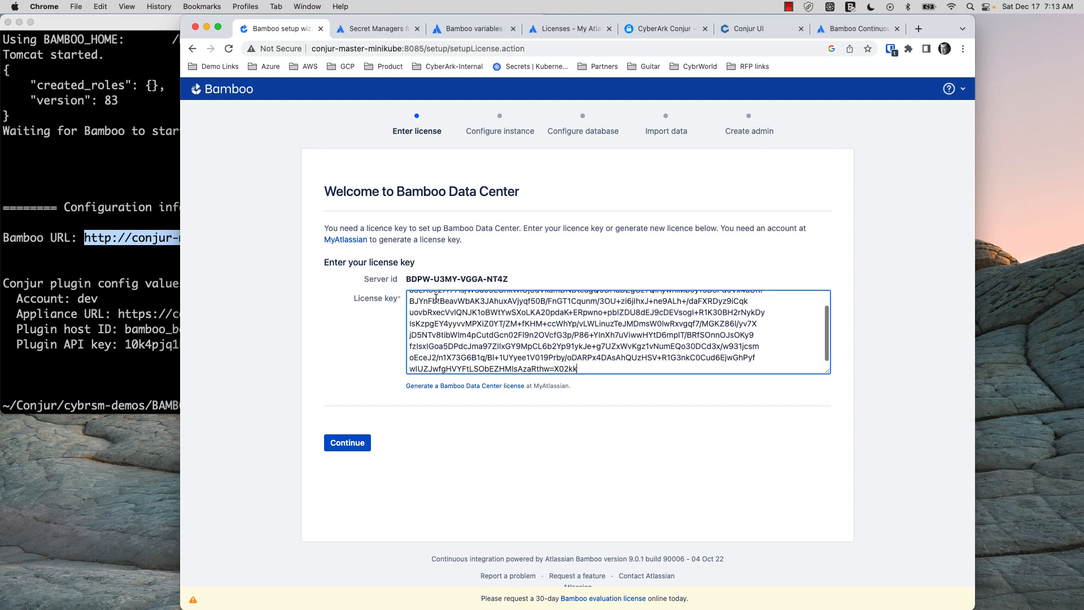
pyautogui.click(347, 444)
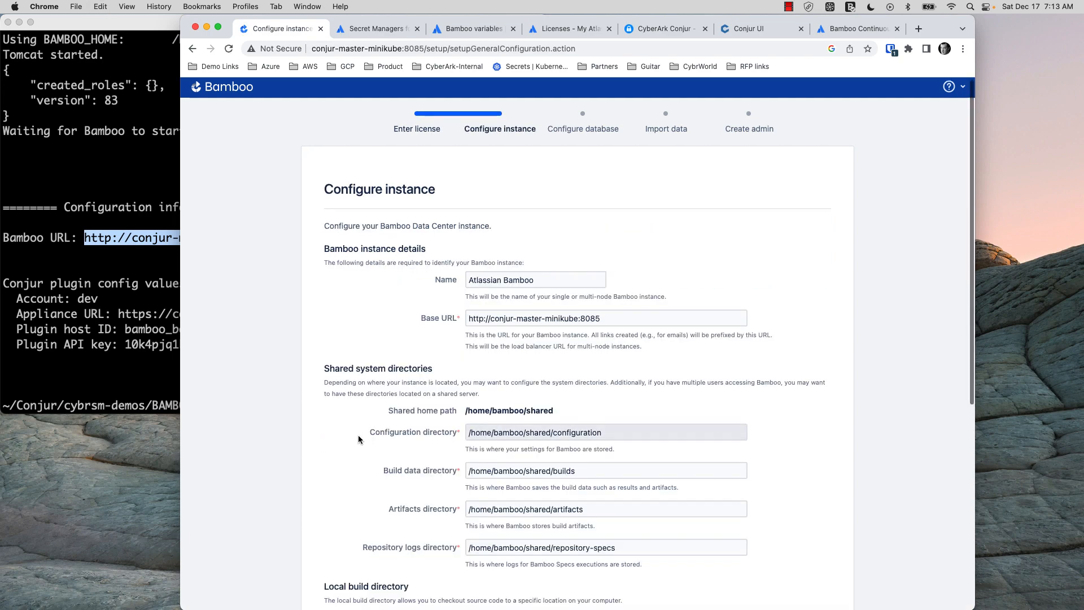
# Keep the default instance settings, choose the embedded H2 database, and continue with a new Bamboo home
pyautogui.scroll(-5, 358, 435)
pyautogui.click(350, 485)
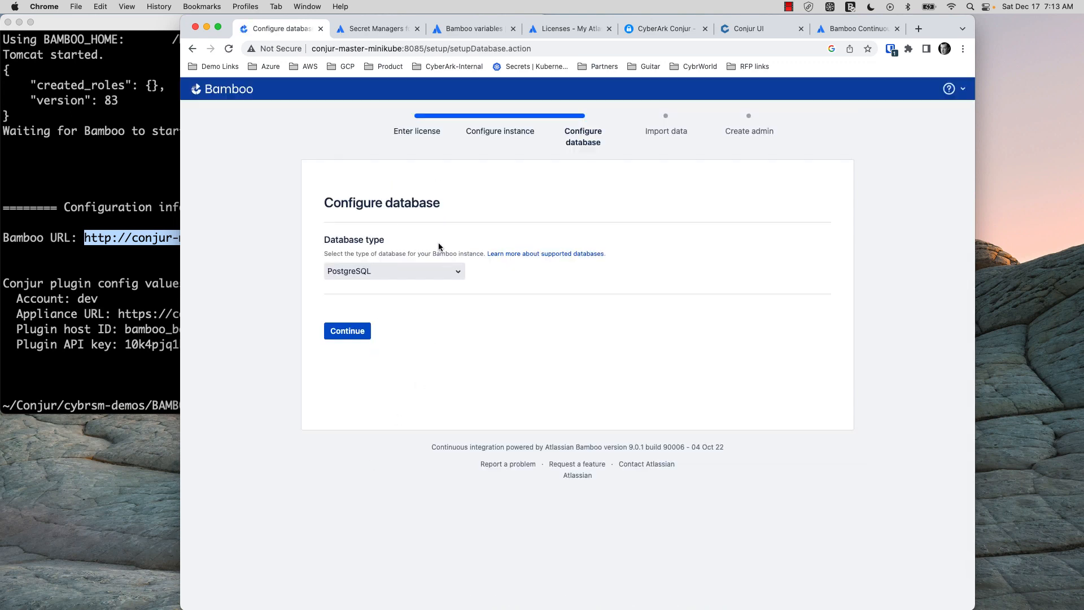
pyautogui.click(453, 271)
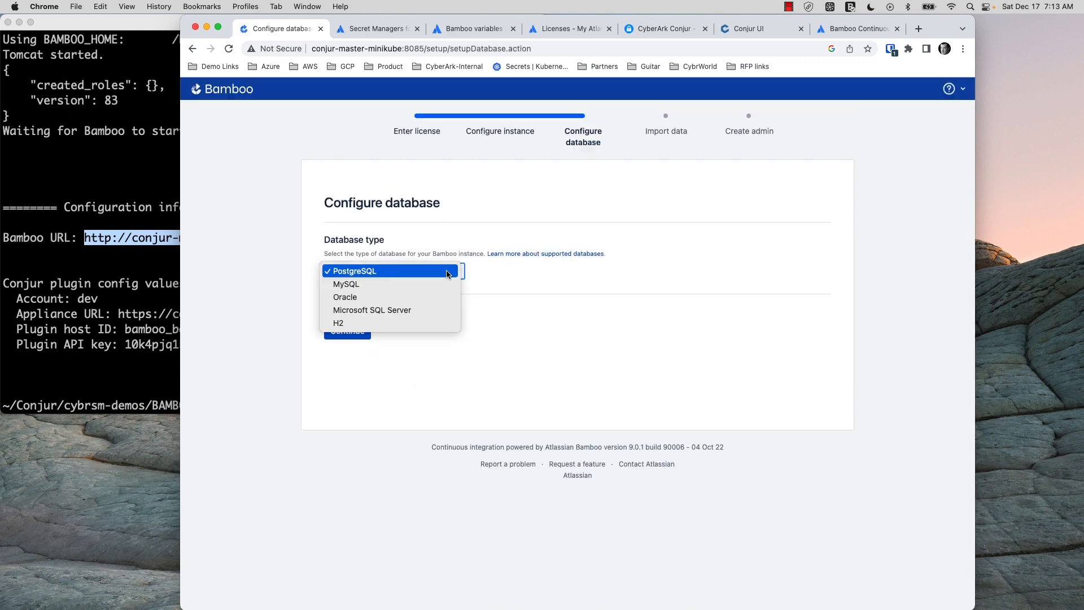
pyautogui.click(428, 324)
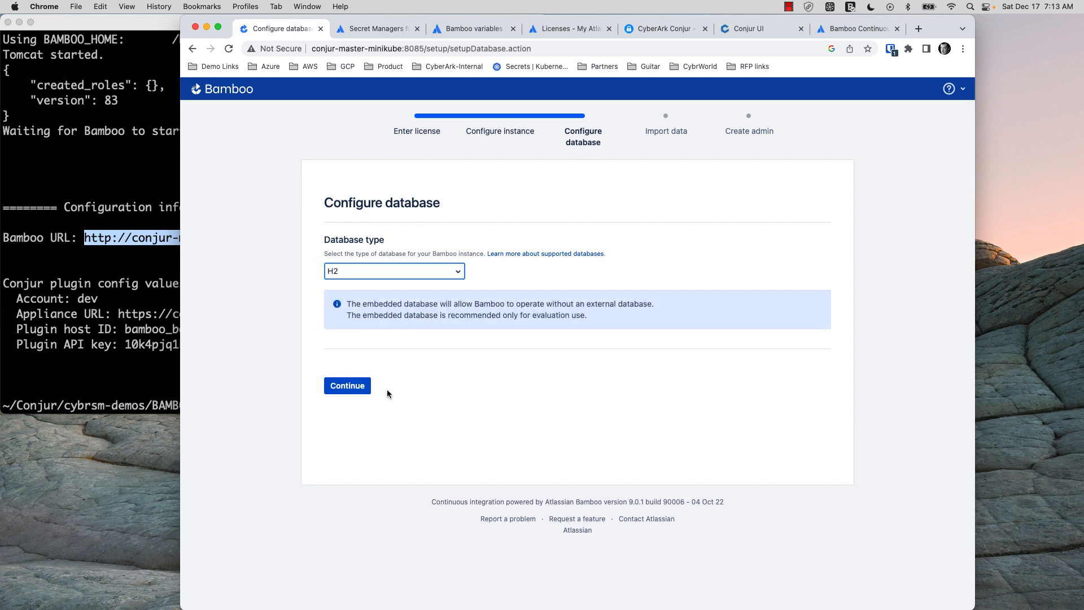
pyautogui.click(347, 387)
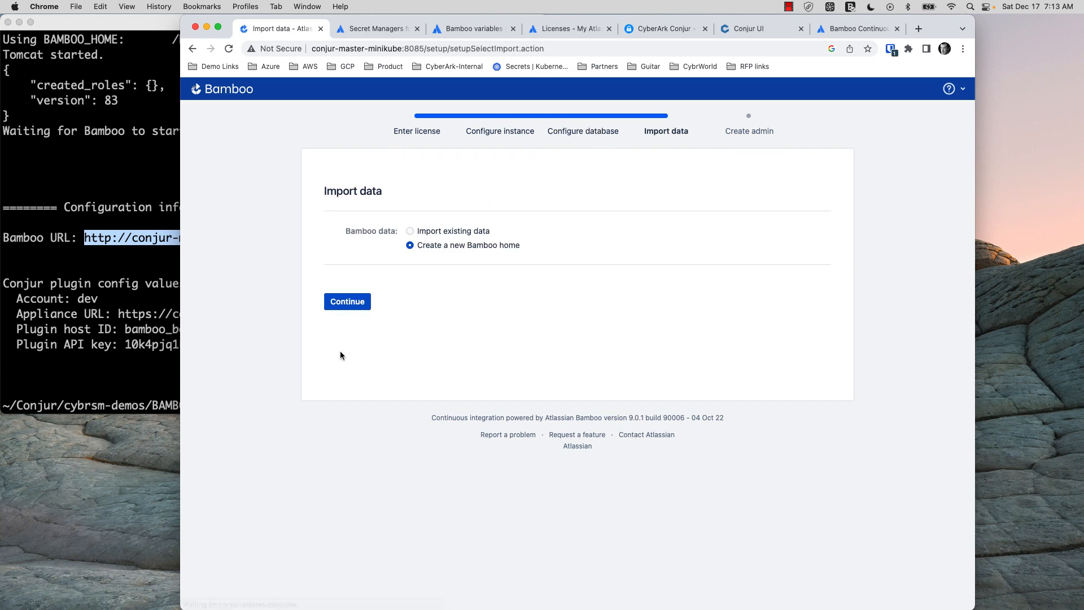
pyautogui.click(352, 300)
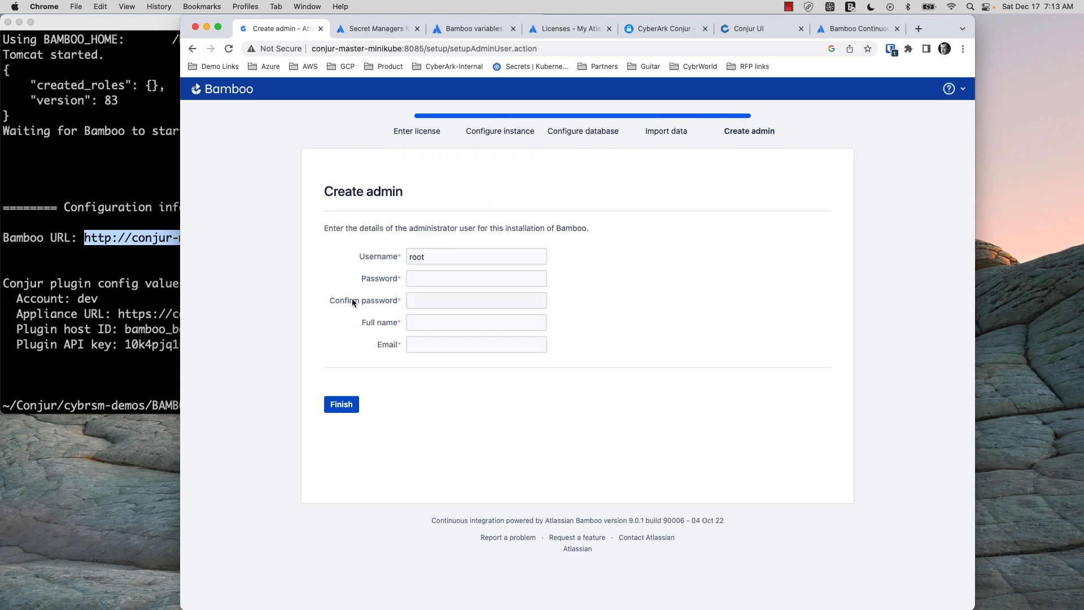
# Create the admin account with username admin, a password, full name admin and an e-mail address
pyautogui.doubleClick(417, 257)
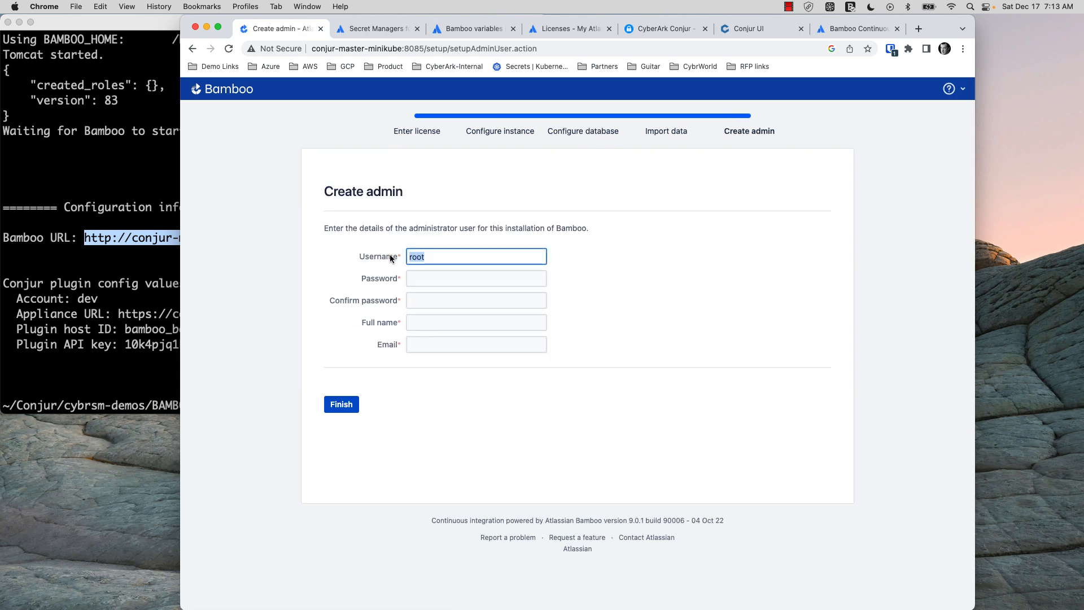
pyautogui.write('admin')
pyautogui.press('Tab')
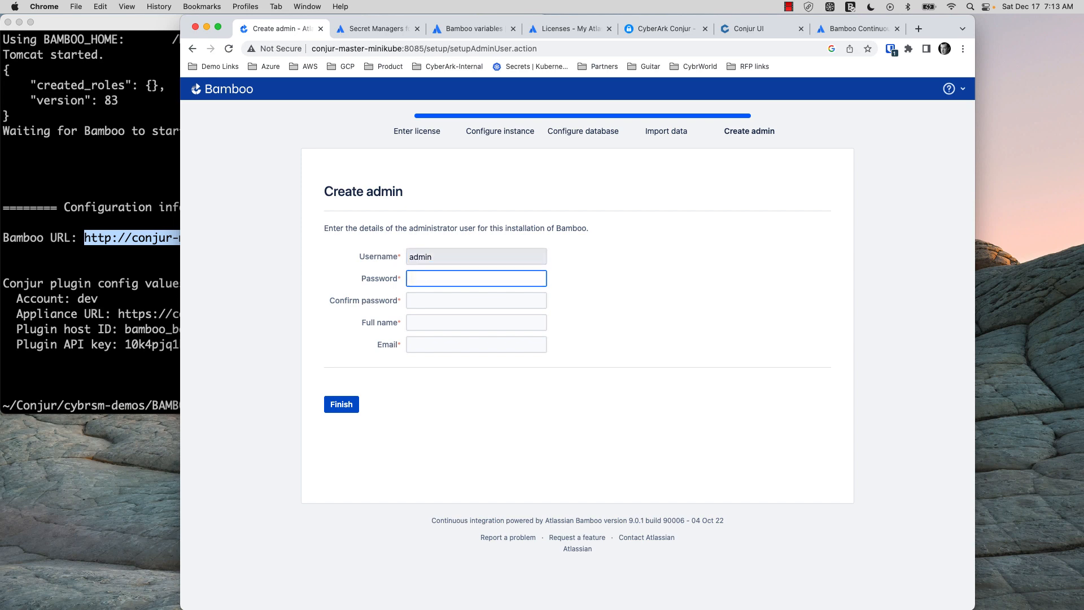
pyautogui.write('password1234')
pyautogui.press('Tab')
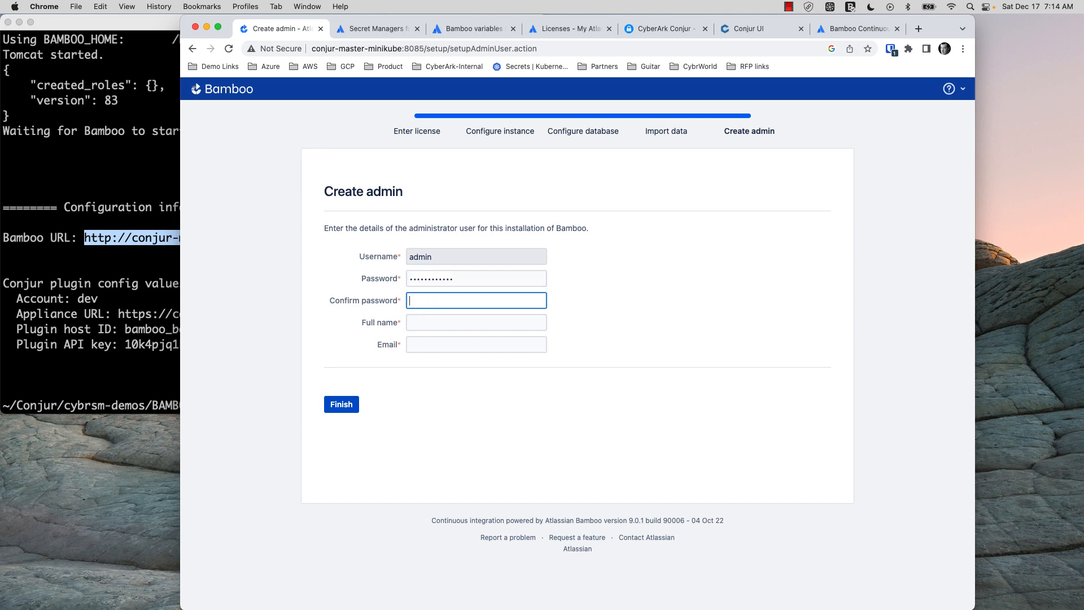
pyautogui.write('password1234')
pyautogui.press('Tab')
pyautogui.write('admin')
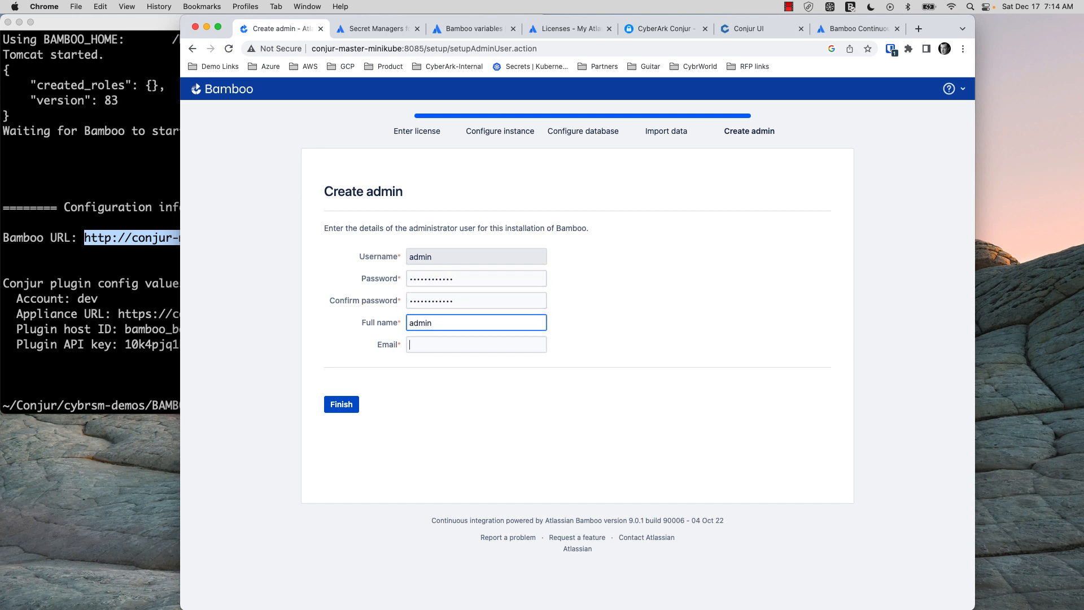
pyautogui.press('Tab')
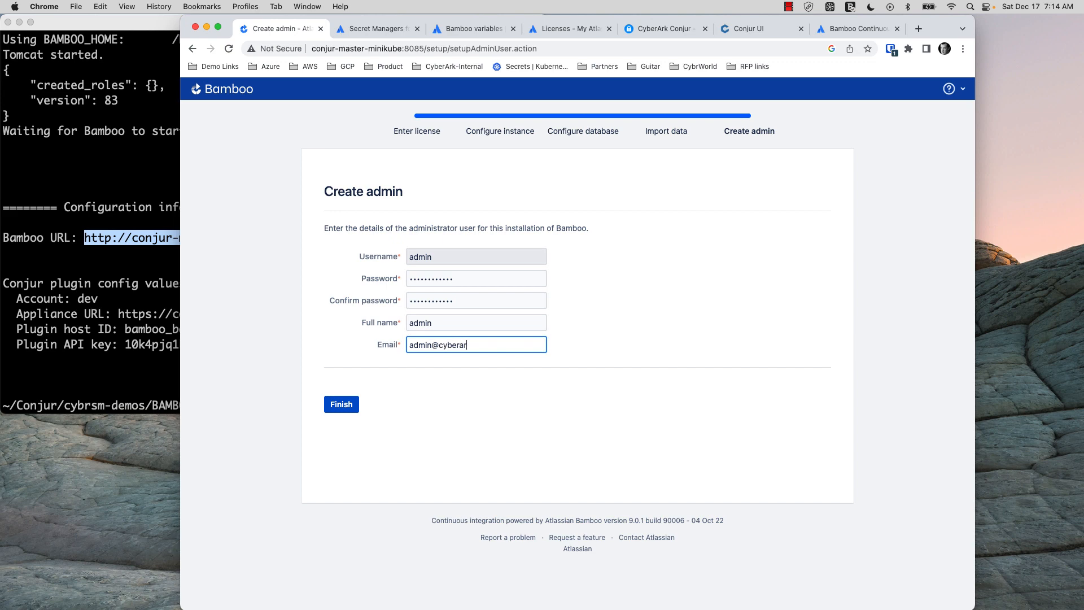
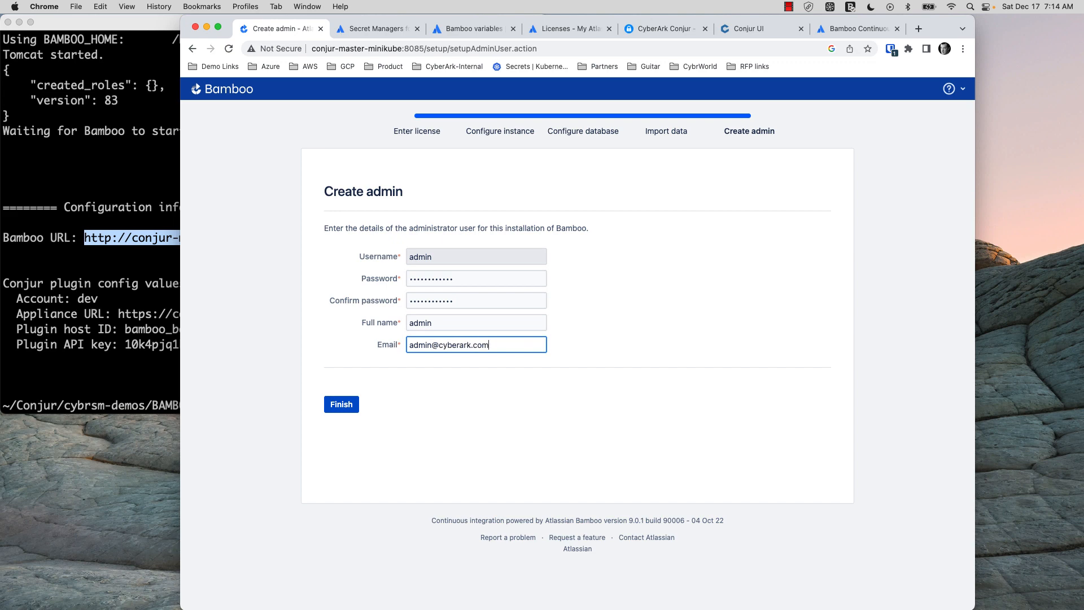
pyautogui.click(341, 405)
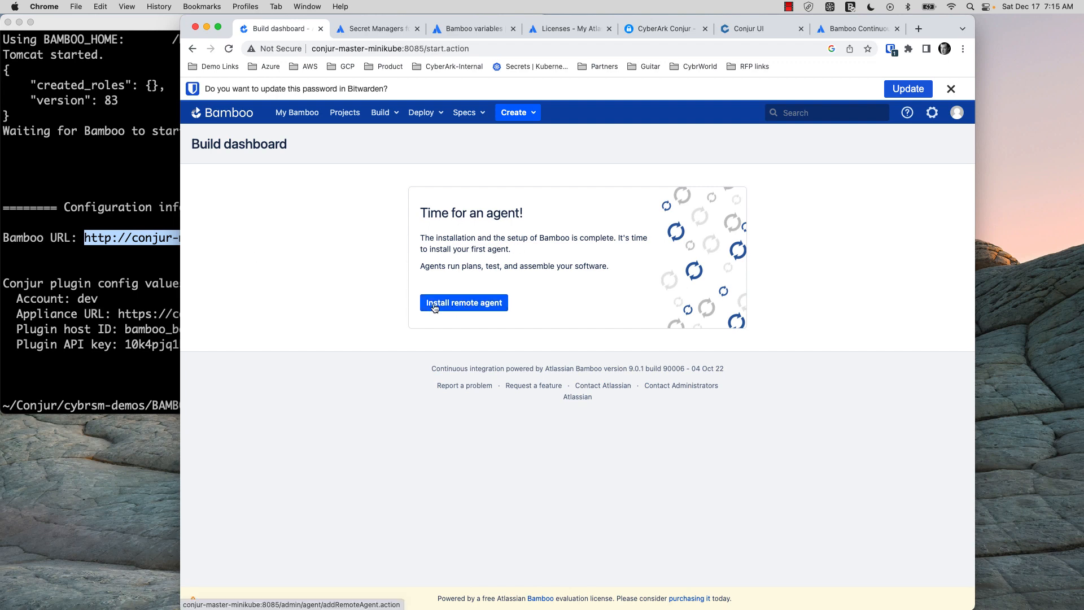
# Run ls in the BAMBOO_demo folder in iTerm2, then return to the Bamboo dashboard in Chrome
pyautogui.click(117, 287)
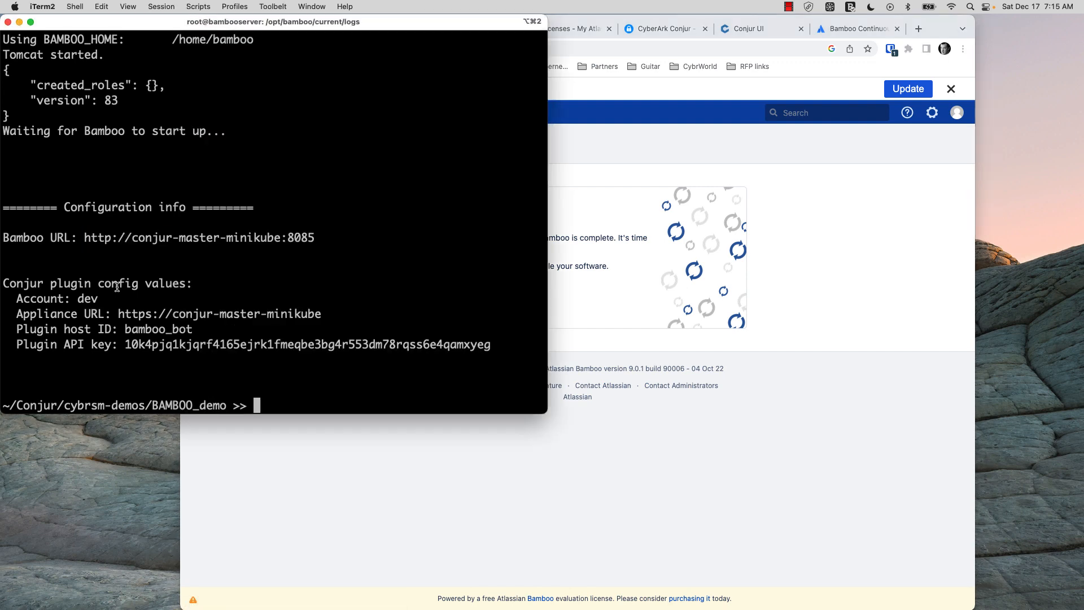
pyautogui.write('ls')
pyautogui.press('Return')
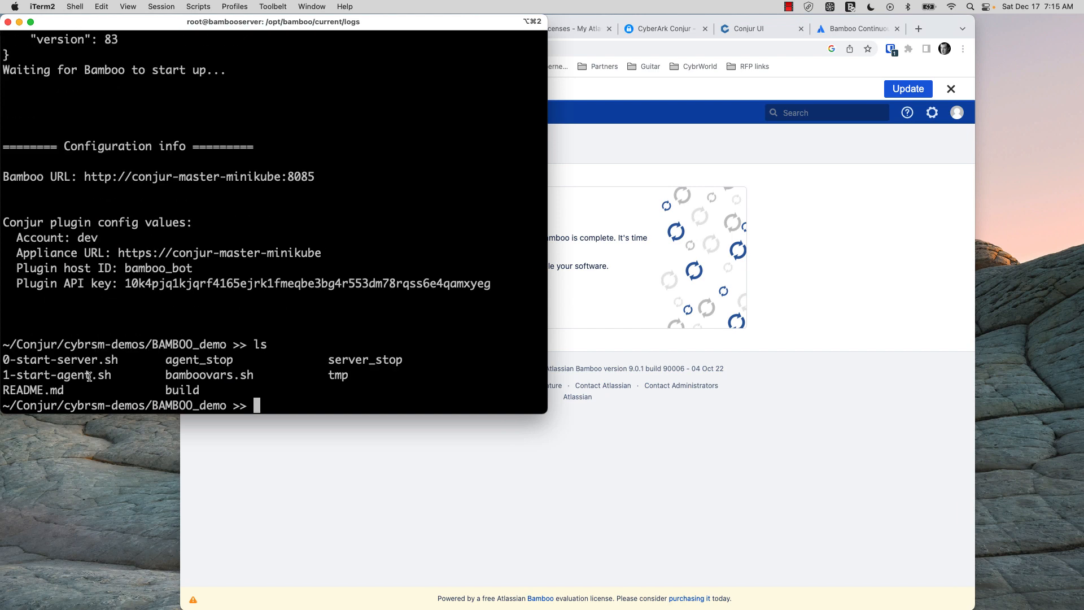
pyautogui.click(686, 457)
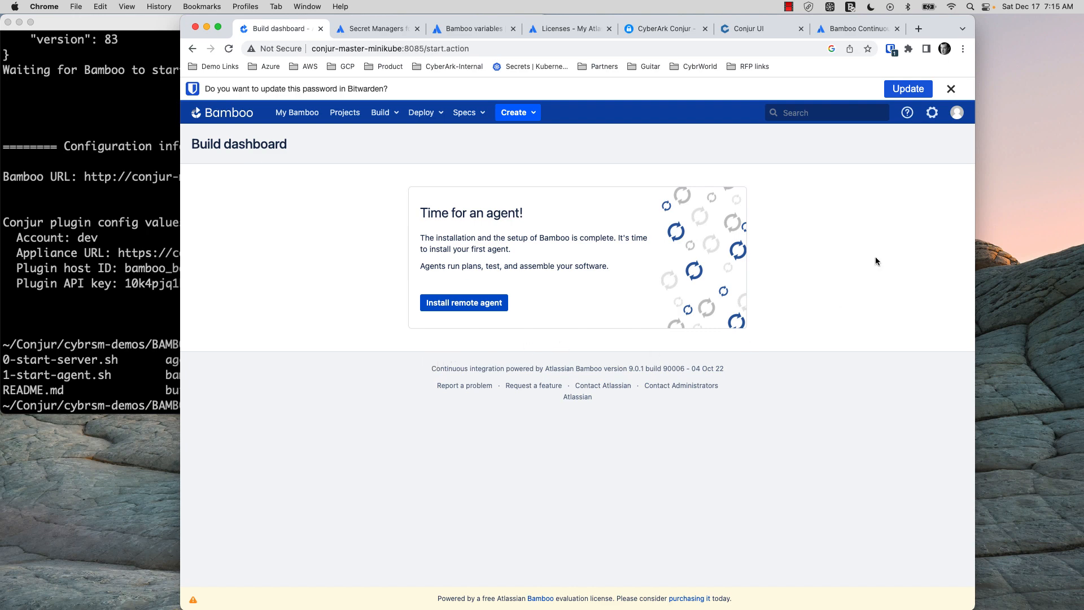
# Add a local agent named 'local' from the Agents administration page
pyautogui.click(932, 114)
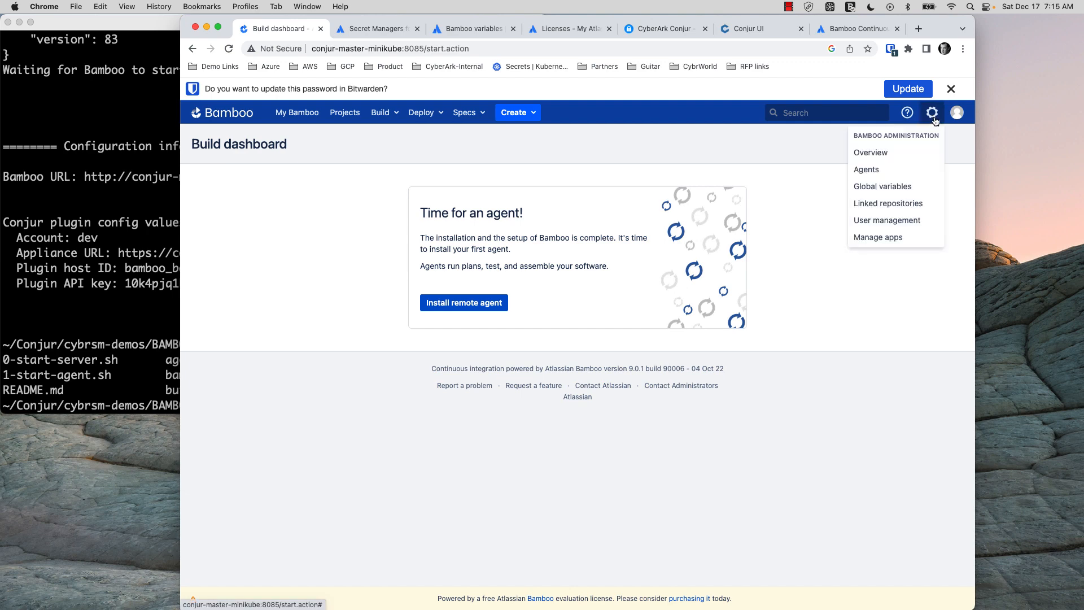
pyautogui.click(932, 112)
pyautogui.click(889, 169)
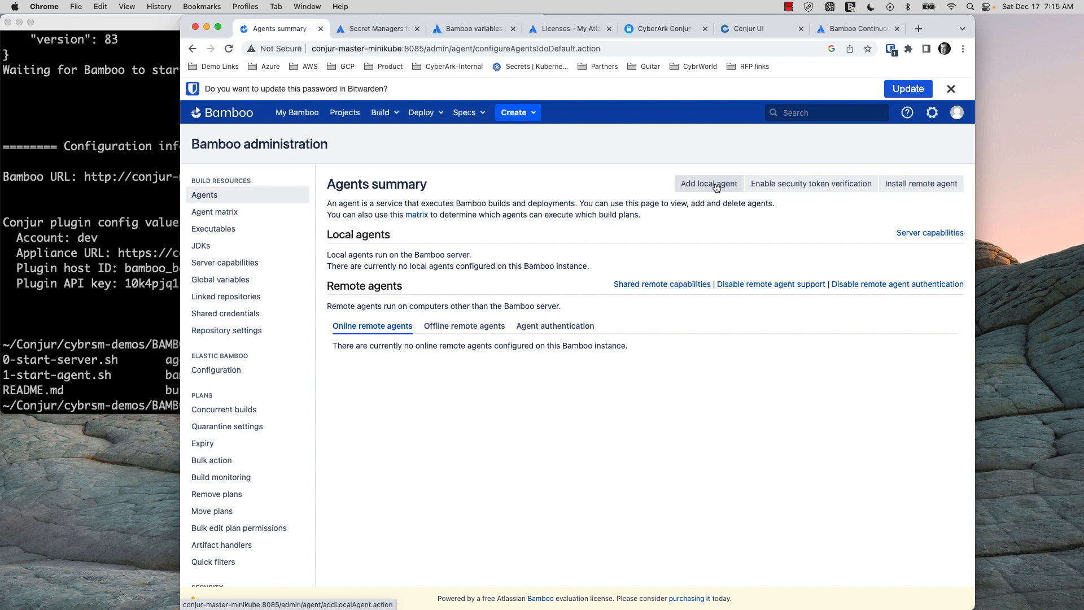
pyautogui.click(710, 184)
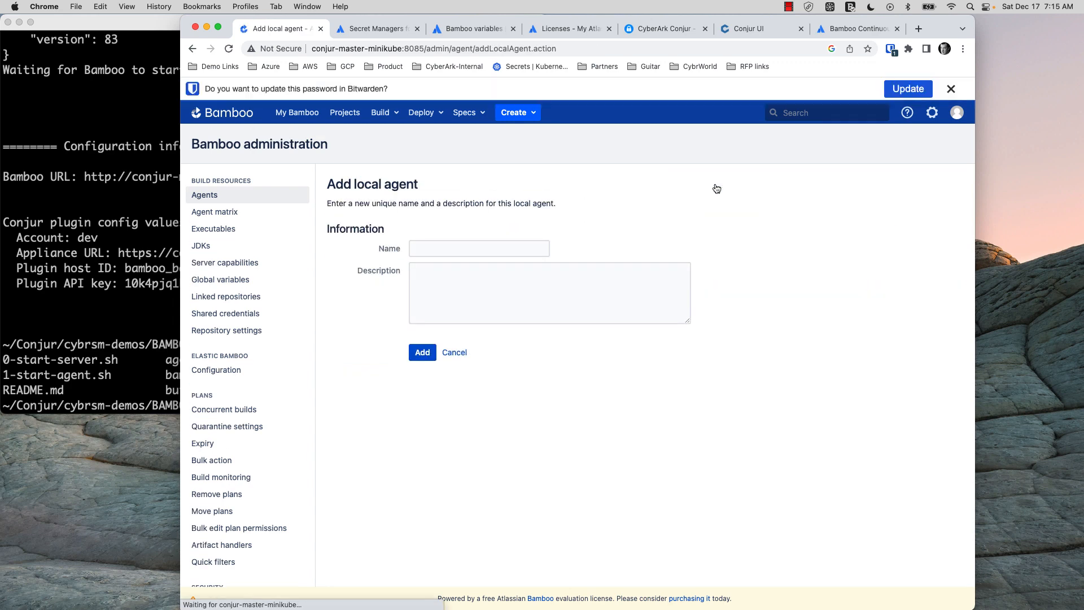
pyautogui.click(435, 241)
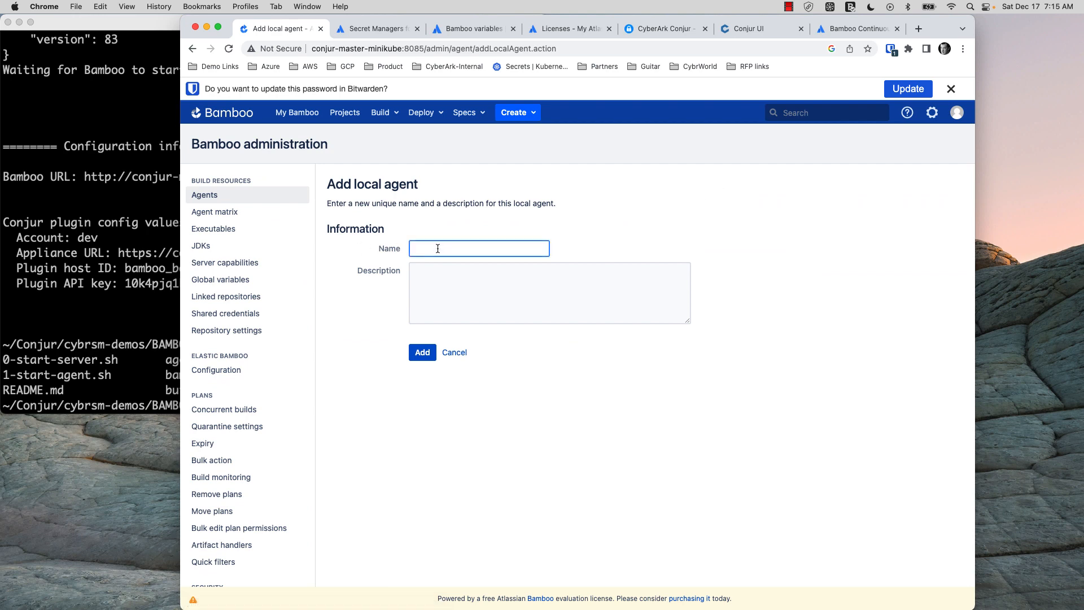
pyautogui.write('la')
pyautogui.press('BackSpace')
pyautogui.write('ocal')
pyautogui.click(423, 352)
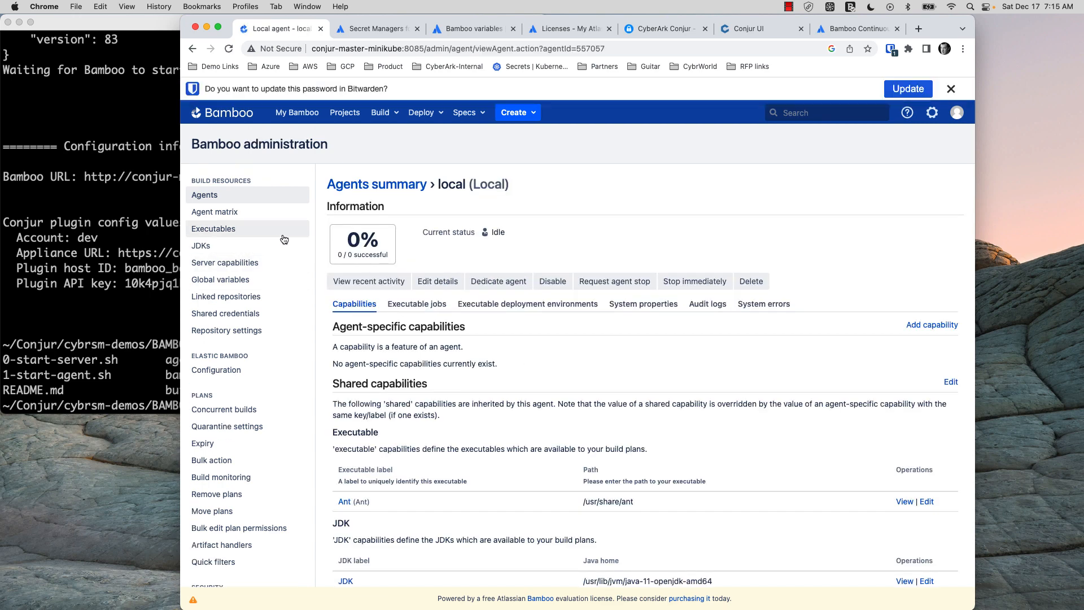
# Go to Manage apps and open the Find new apps Marketplace page
pyautogui.click(933, 115)
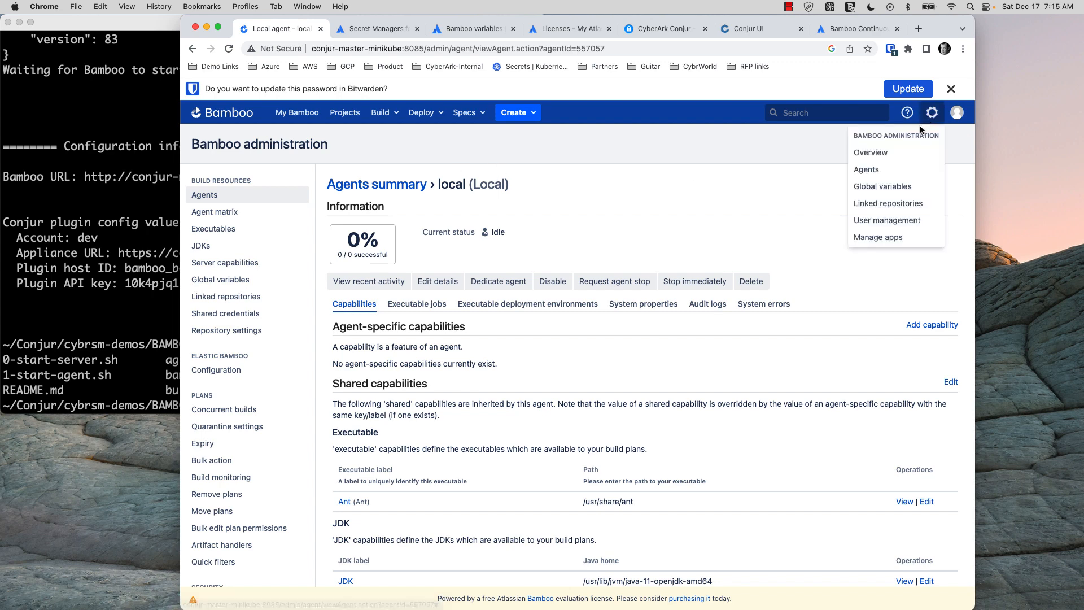
pyautogui.click(877, 240)
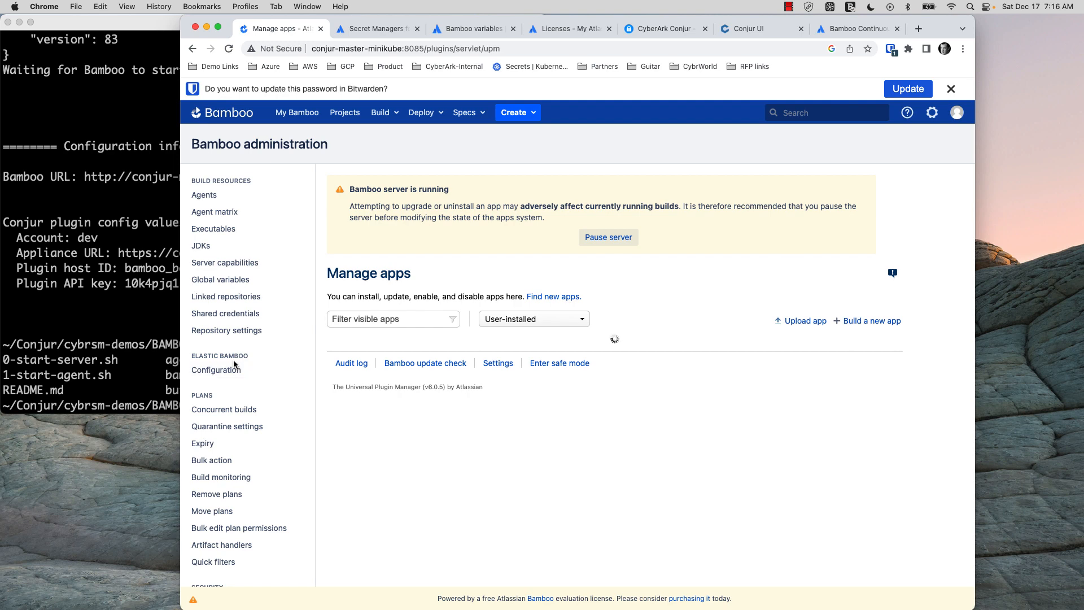
pyautogui.scroll(-5, 233, 361)
pyautogui.scroll(-5, 236, 366)
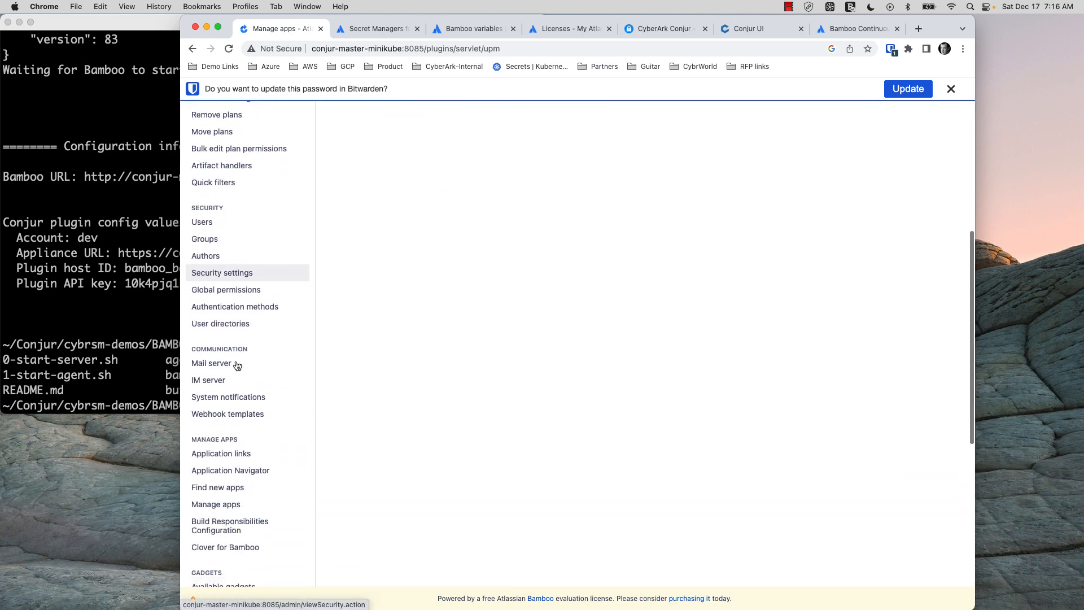
pyautogui.scroll(6, 212, 362)
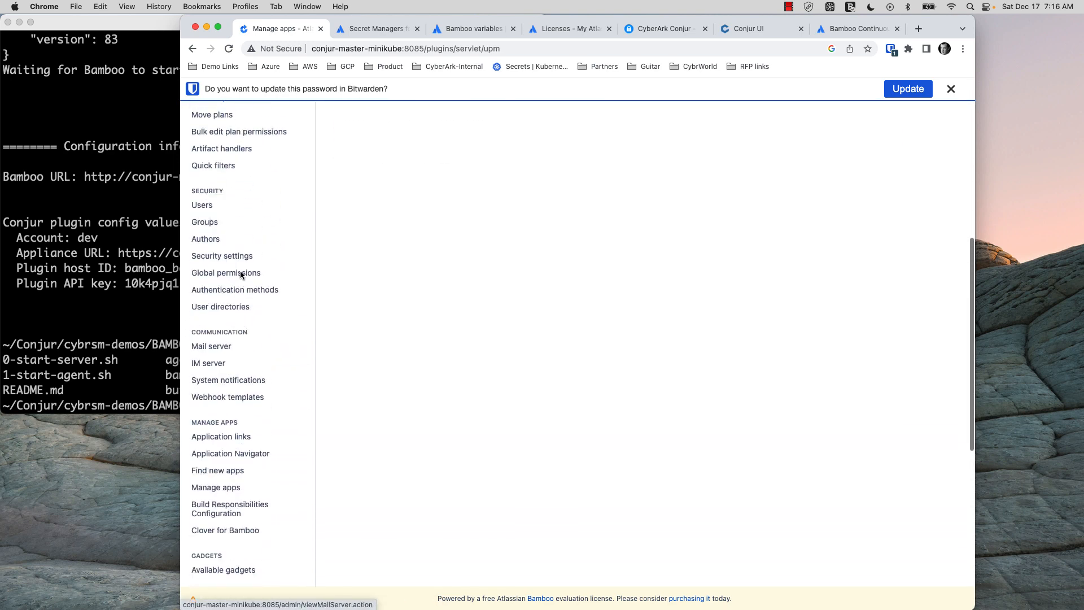
pyautogui.scroll(-5, 240, 276)
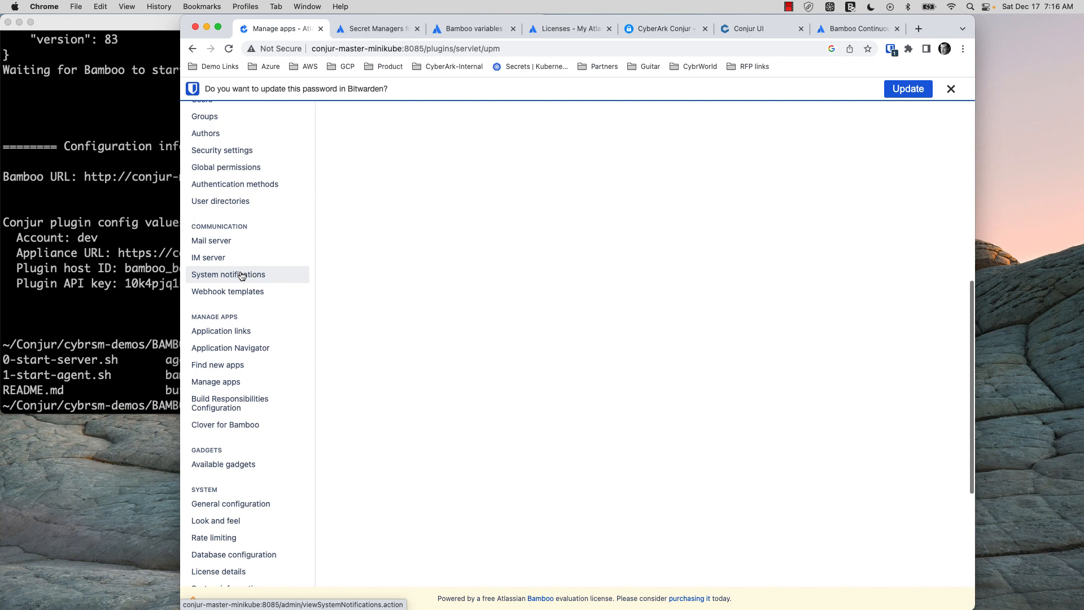
pyautogui.click(220, 370)
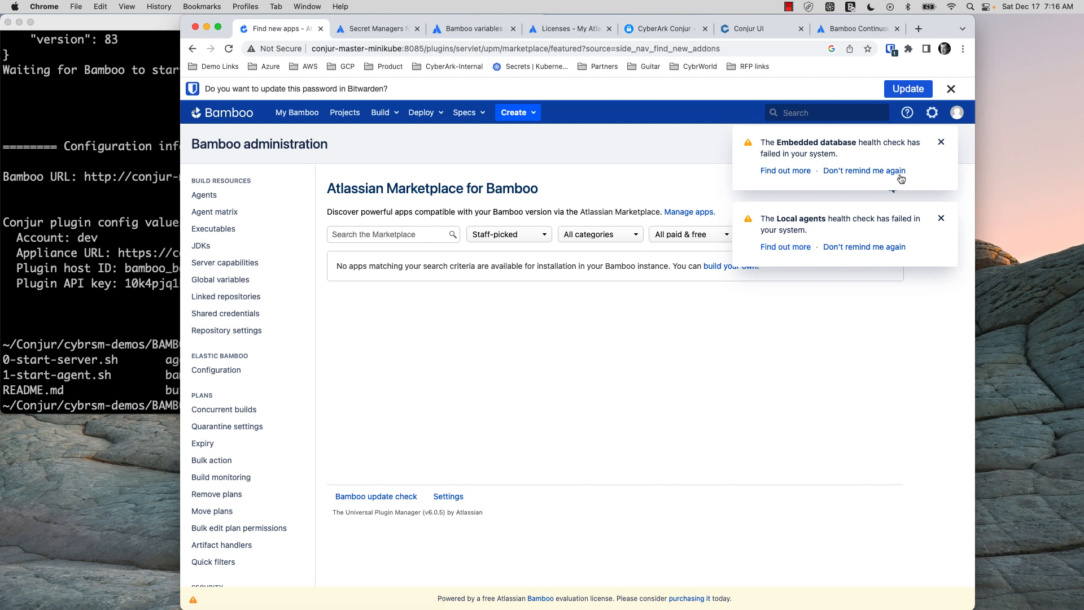
# Dismiss the Embedded database and Local agents health-check warnings and view the Secret Managers listing
pyautogui.click(942, 143)
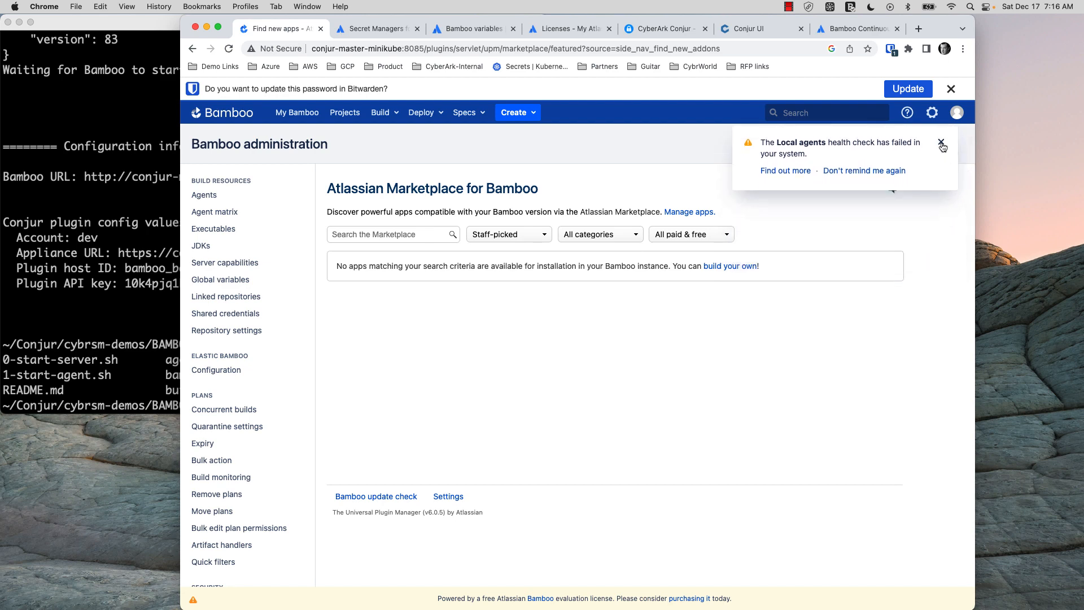
pyautogui.click(942, 144)
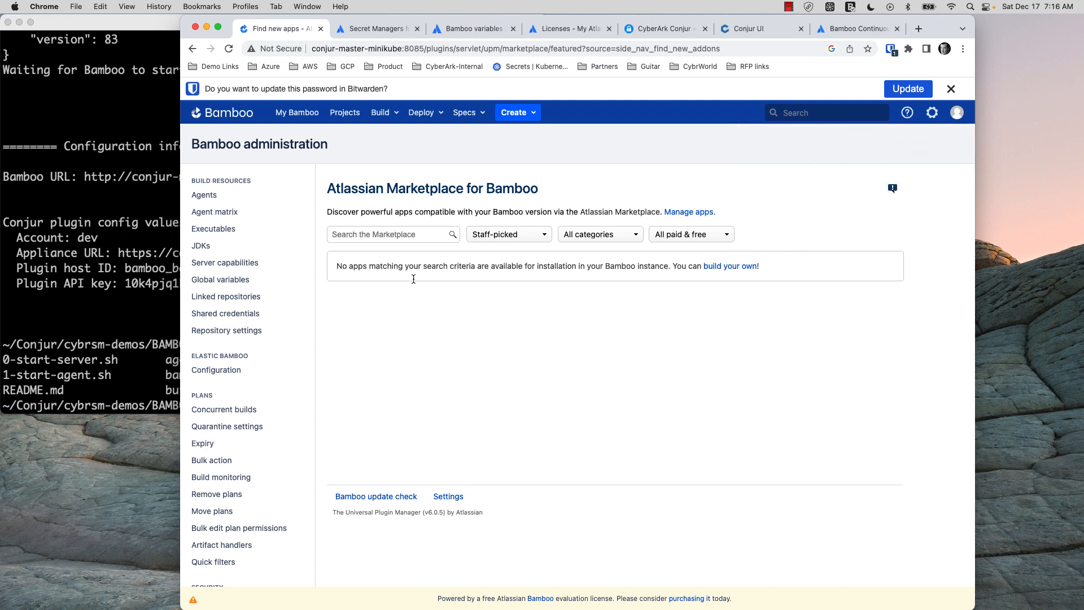
pyautogui.click(397, 232)
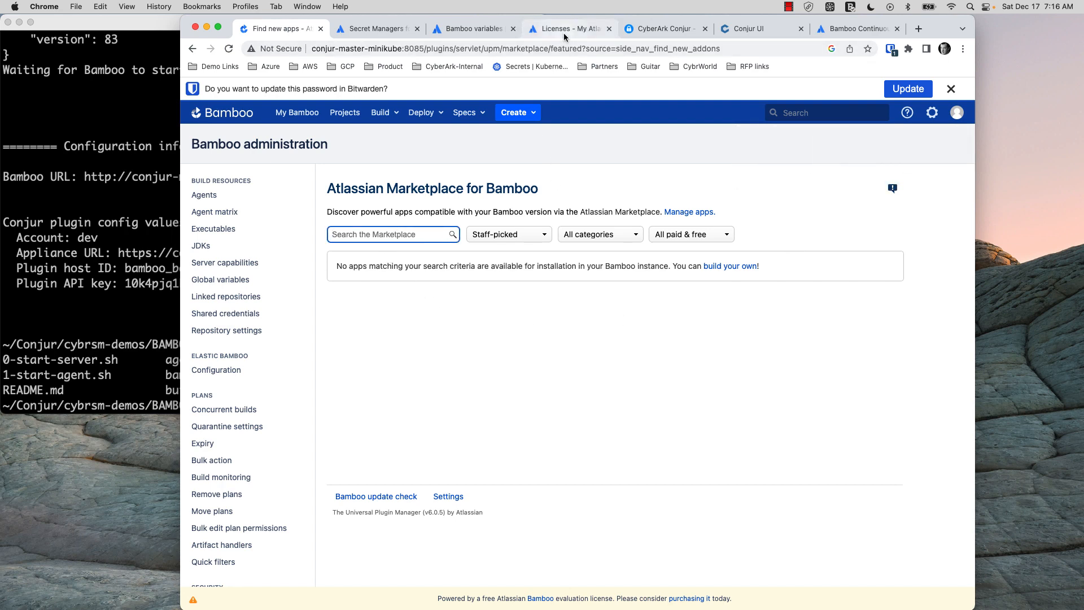
pyautogui.click(388, 30)
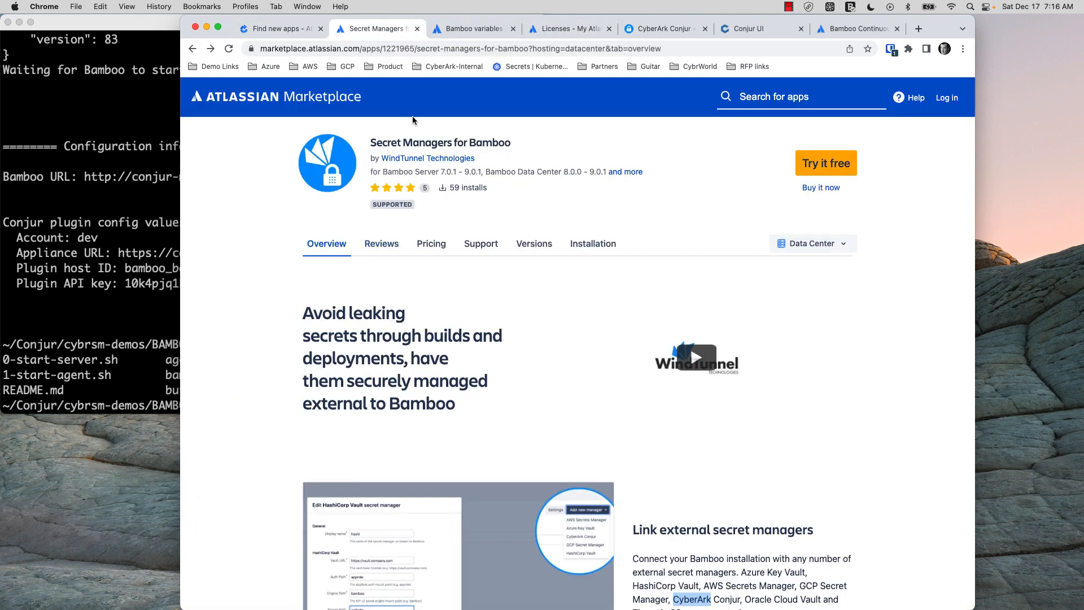
pyautogui.click(299, 28)
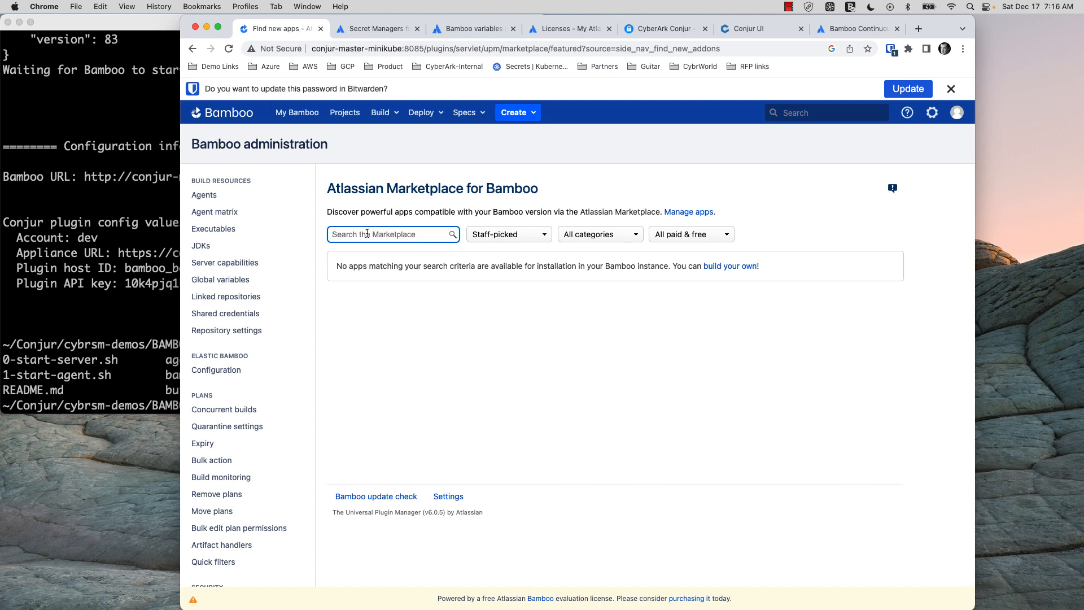
# Search the Marketplace for 'Secret' and install Secret Managers for Bamboo as a free trial
pyautogui.write('Secret')
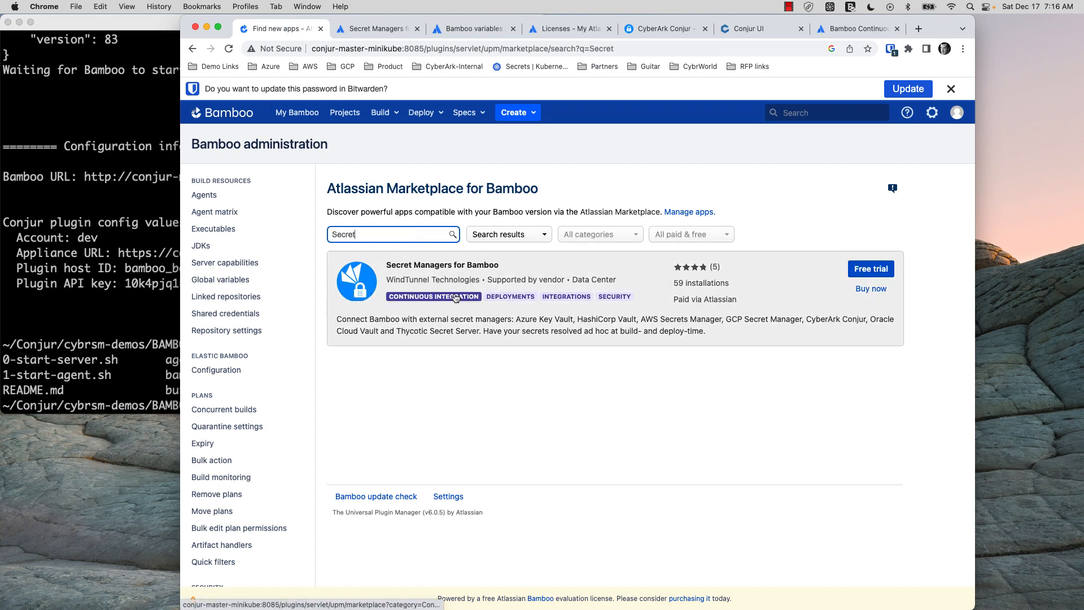
pyautogui.click(868, 271)
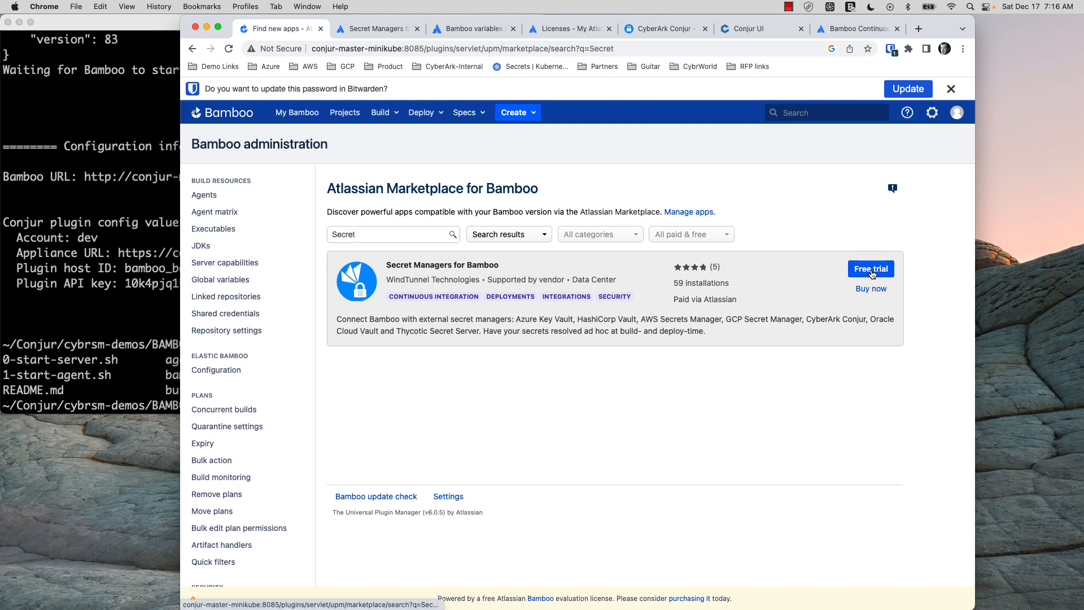
pyautogui.click(585, 234)
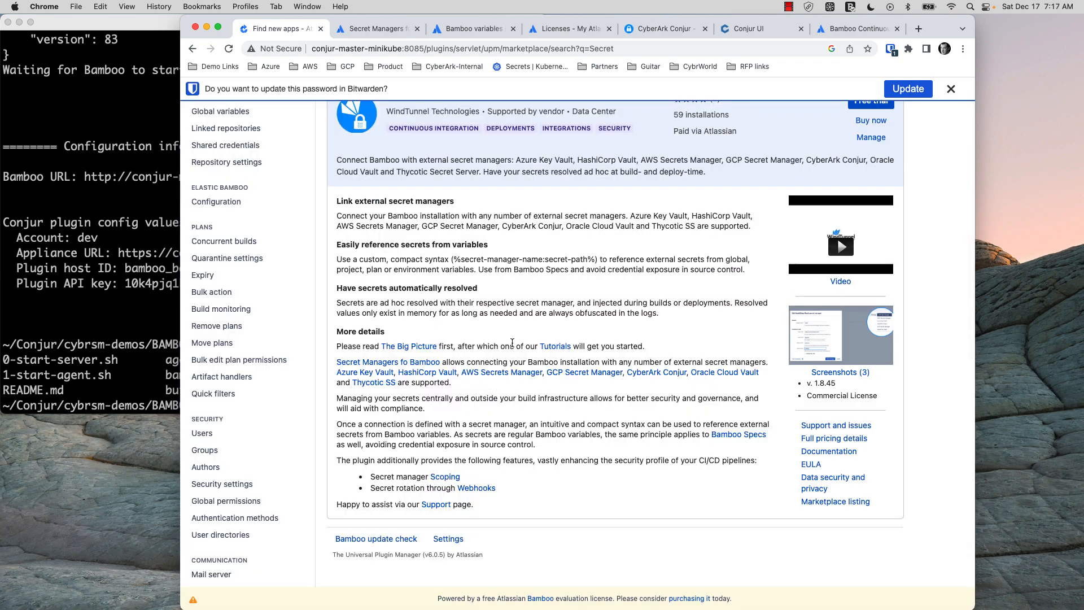
pyautogui.scroll(3, 511, 361)
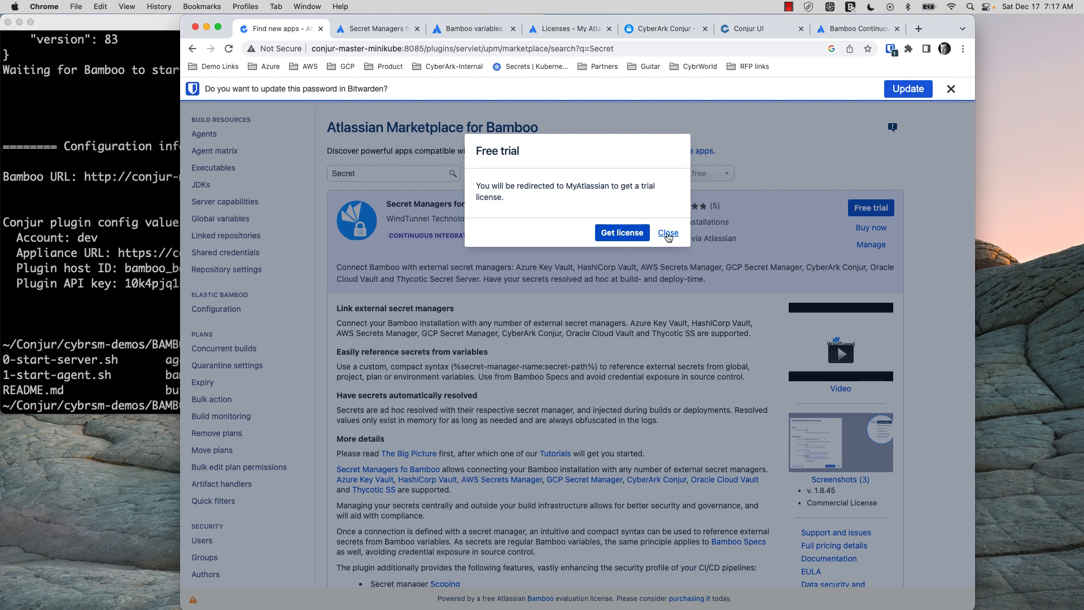
pyautogui.click(668, 234)
# Open the Secret Managers app's management page, then select its trial licence key in My Atlassian
pyautogui.click(871, 246)
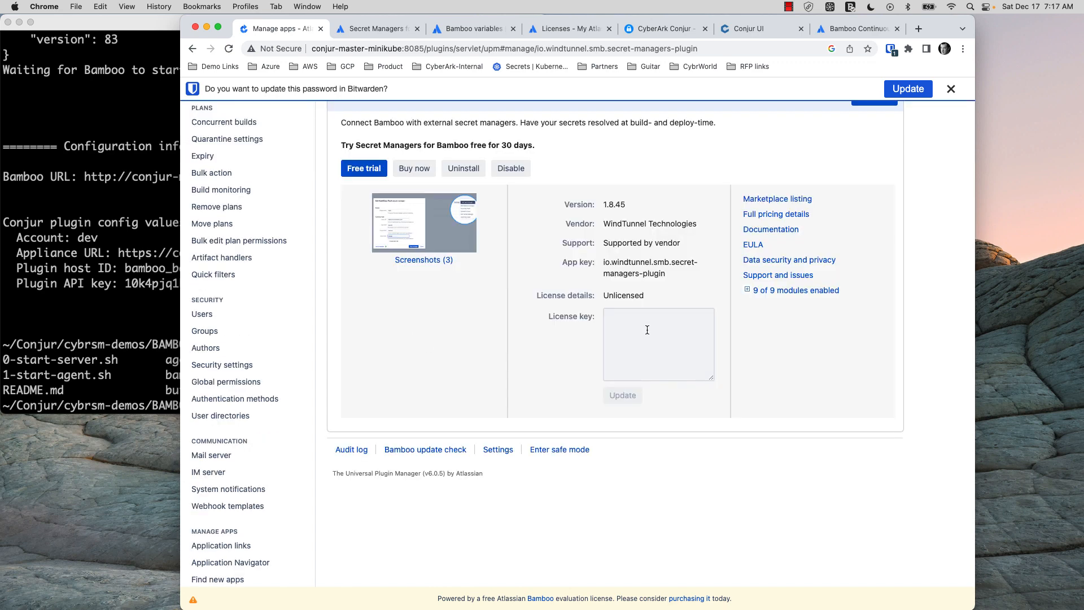
pyautogui.click(648, 329)
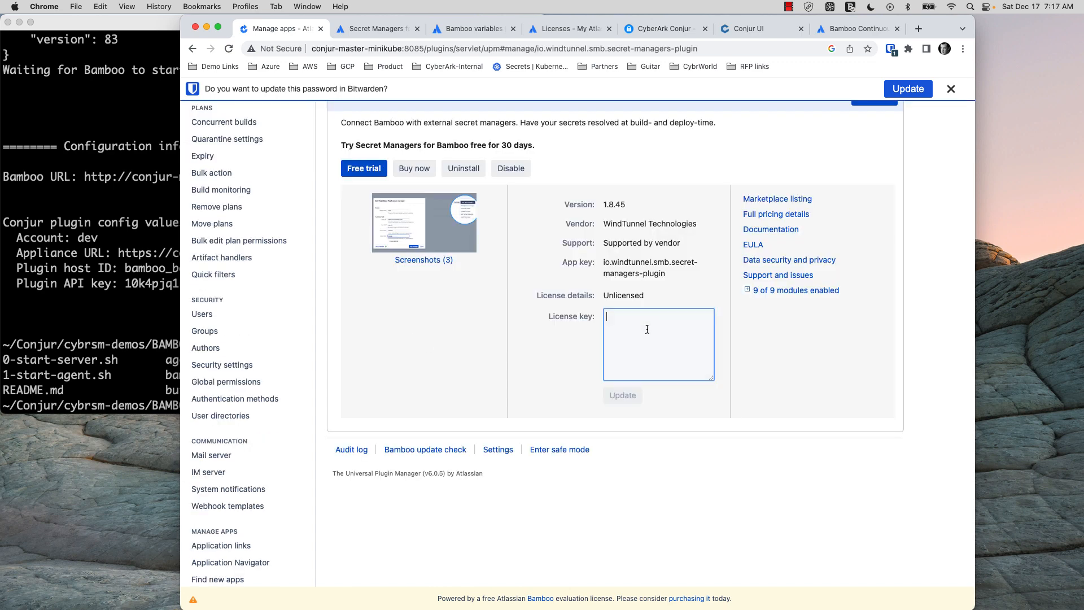
pyautogui.click(569, 28)
pyautogui.click(685, 164)
pyautogui.press('super+a')
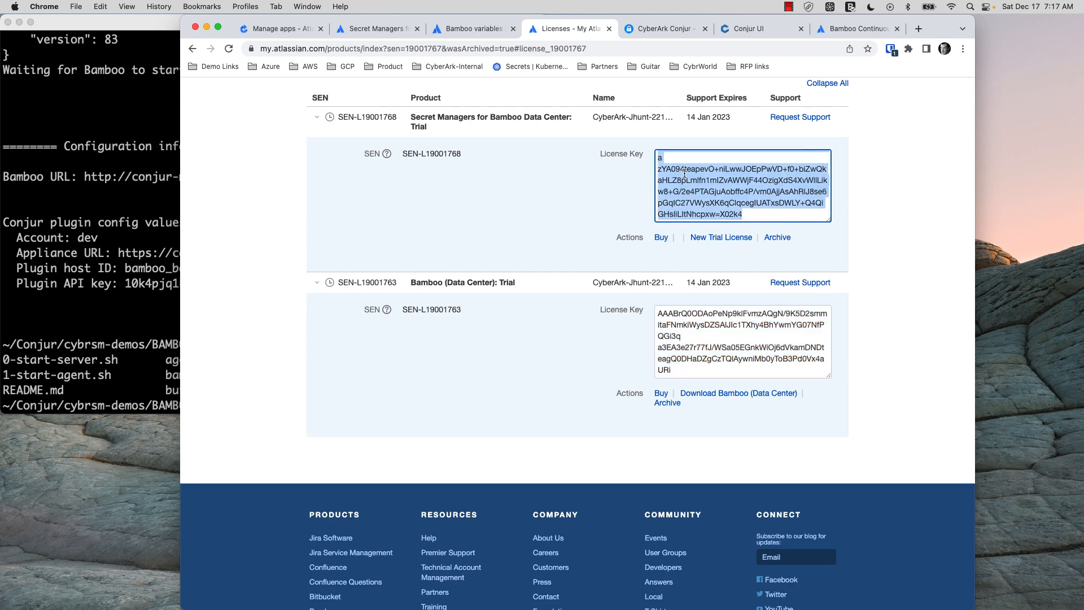
# Copy the Secret Managers trial licence key and return to Bamboo's Manage apps page
pyautogui.press('super+c')
pyautogui.scroll(-1, 683, 176)
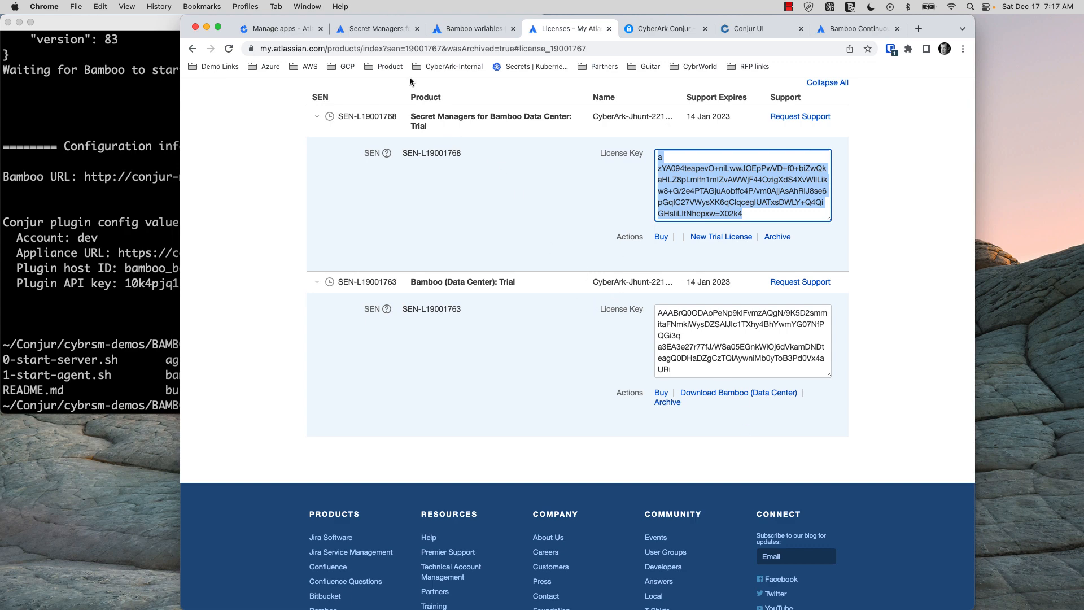
pyautogui.click(292, 30)
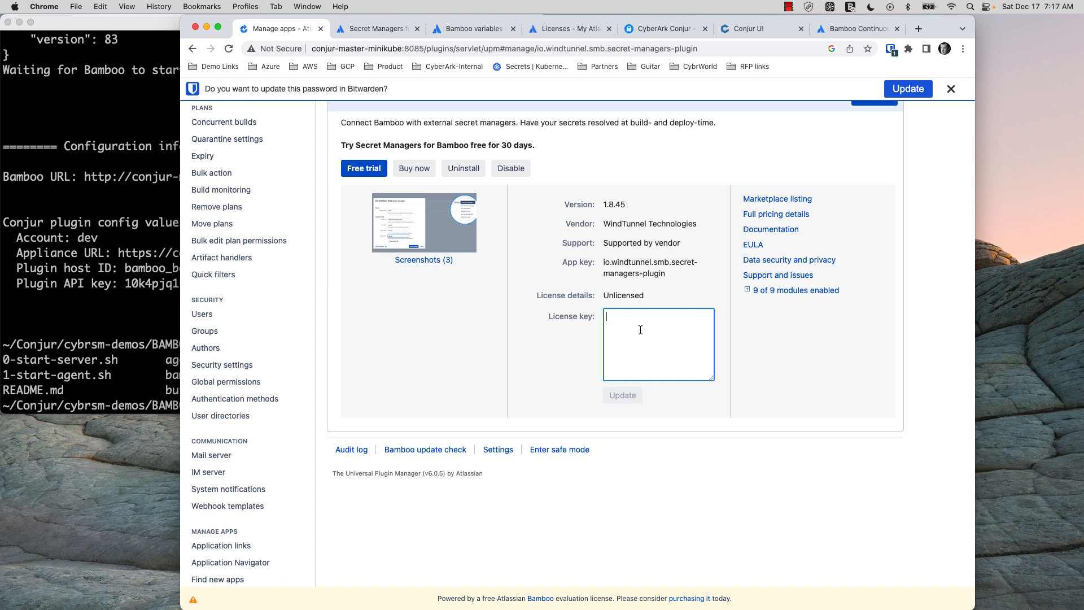
# Paste the trial licence key into Secret Managers for Bamboo and apply it
pyautogui.press('super+v')
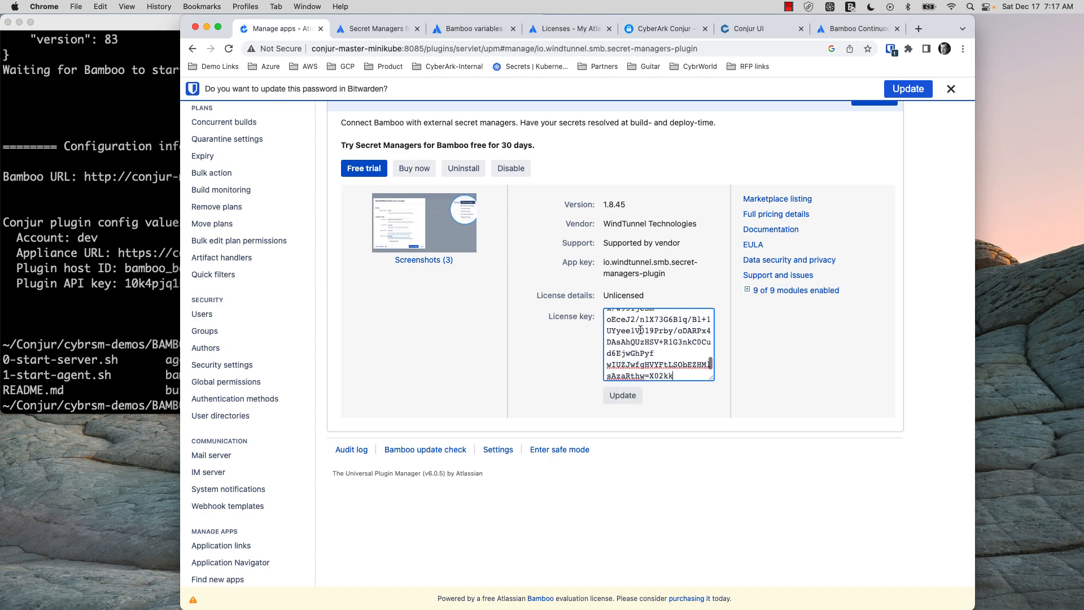
pyautogui.click(623, 395)
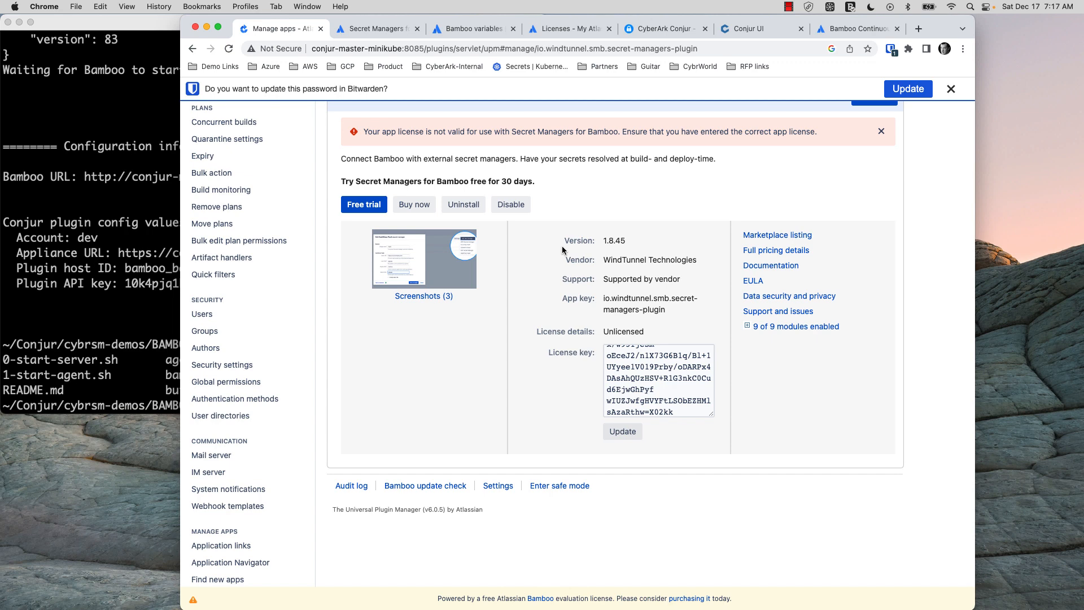
pyautogui.scroll(3, 562, 250)
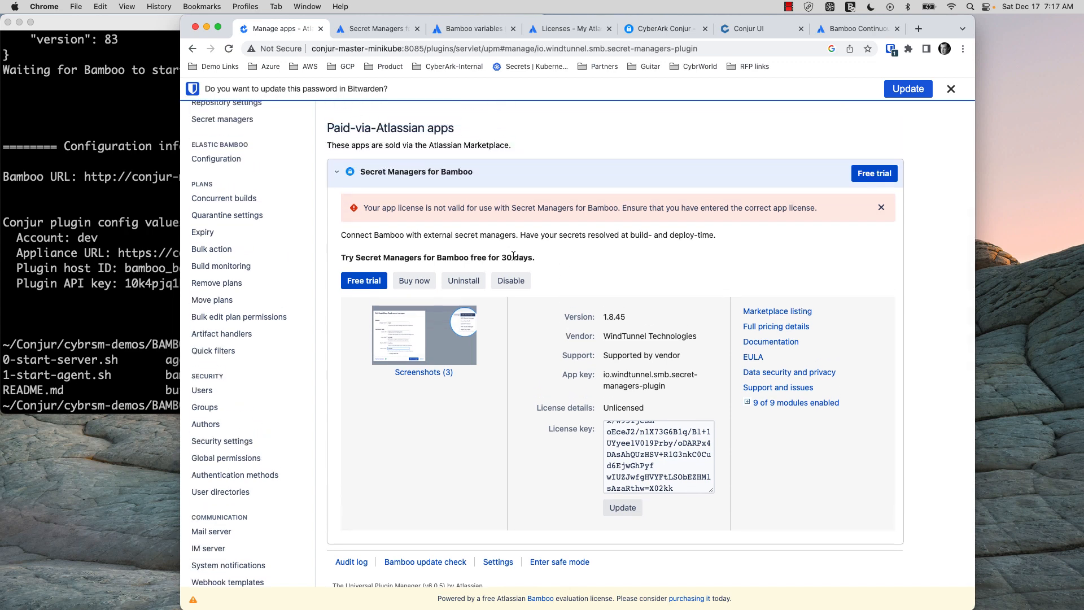
# Select the rejected licence key and return to the My Atlassian licenses list
pyautogui.click(649, 444)
pyautogui.press('super+a')
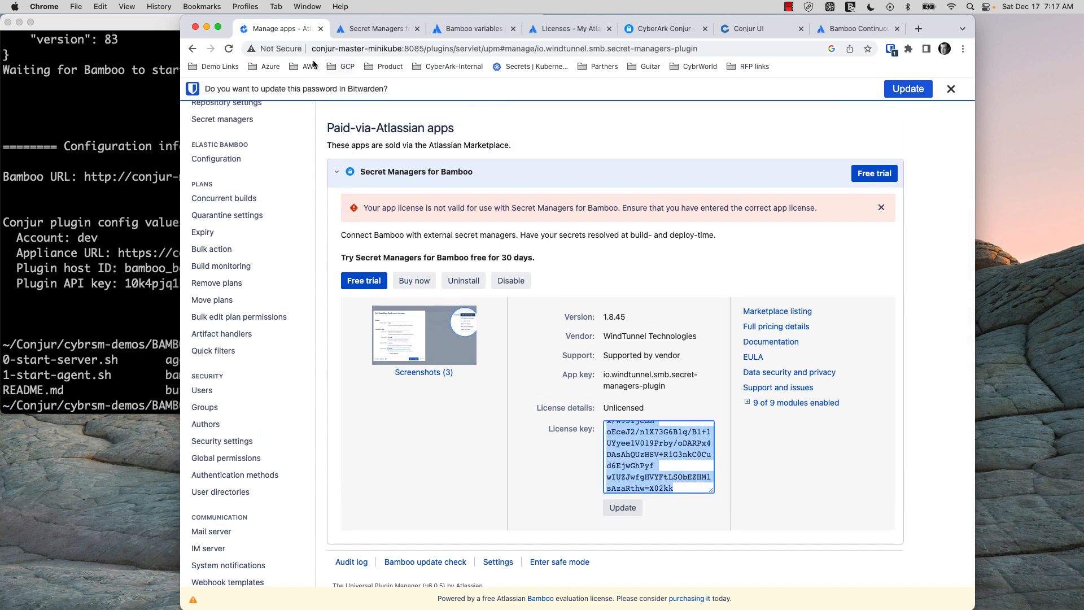
pyautogui.click(565, 29)
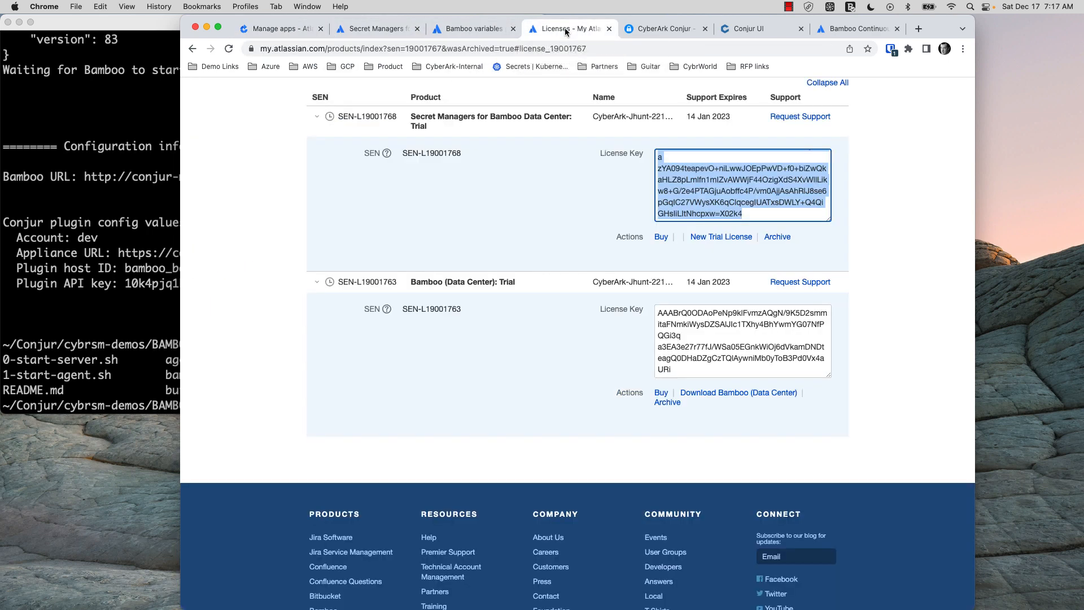
# Generate a fresh Secret Managers trial licence after accepting the terms, and copy its key
pyautogui.scroll(1, 662, 269)
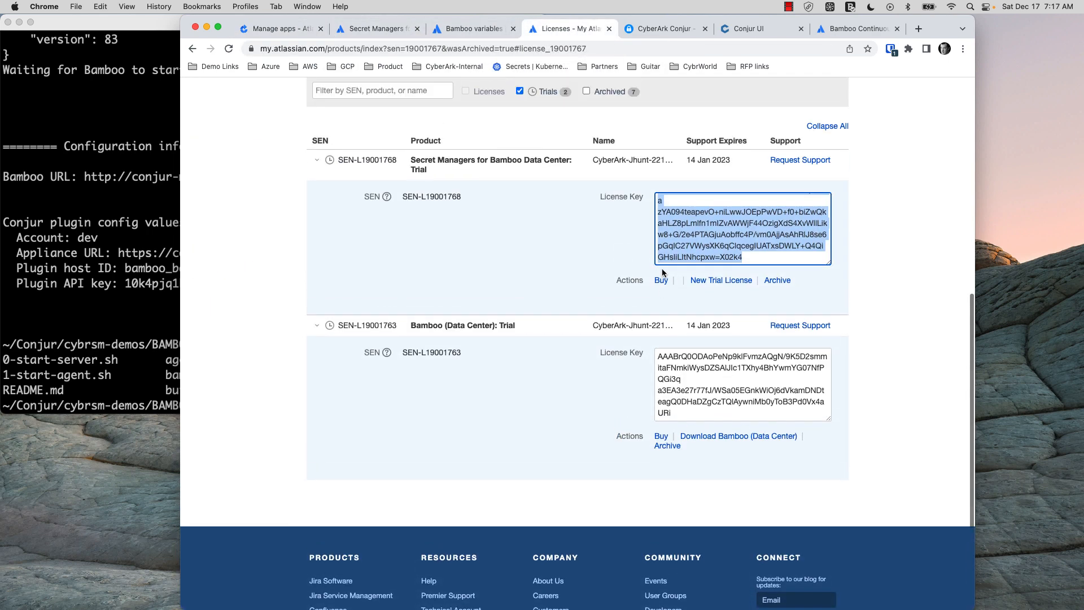
pyautogui.click(719, 282)
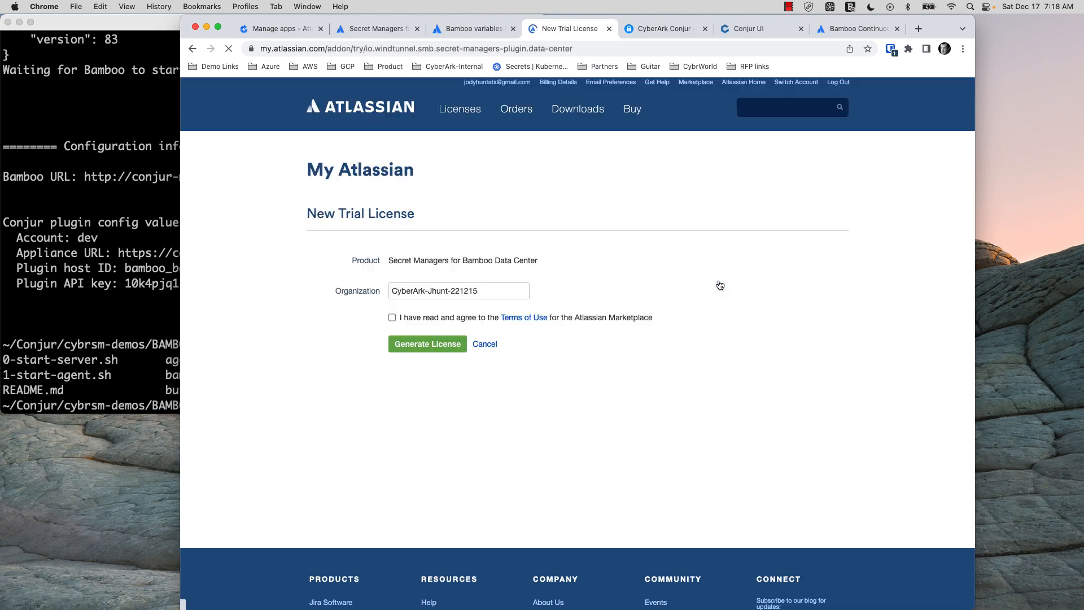
pyautogui.click(393, 317)
pyautogui.click(416, 345)
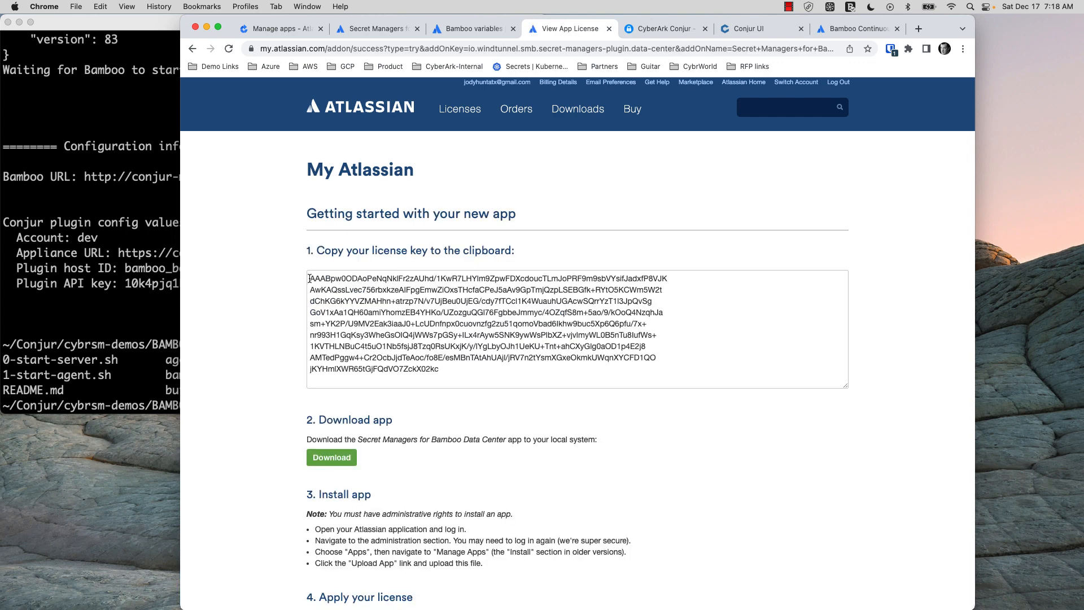
pyautogui.moveTo(310, 278); pyautogui.dragTo(500, 378)
pyautogui.press('super+c')
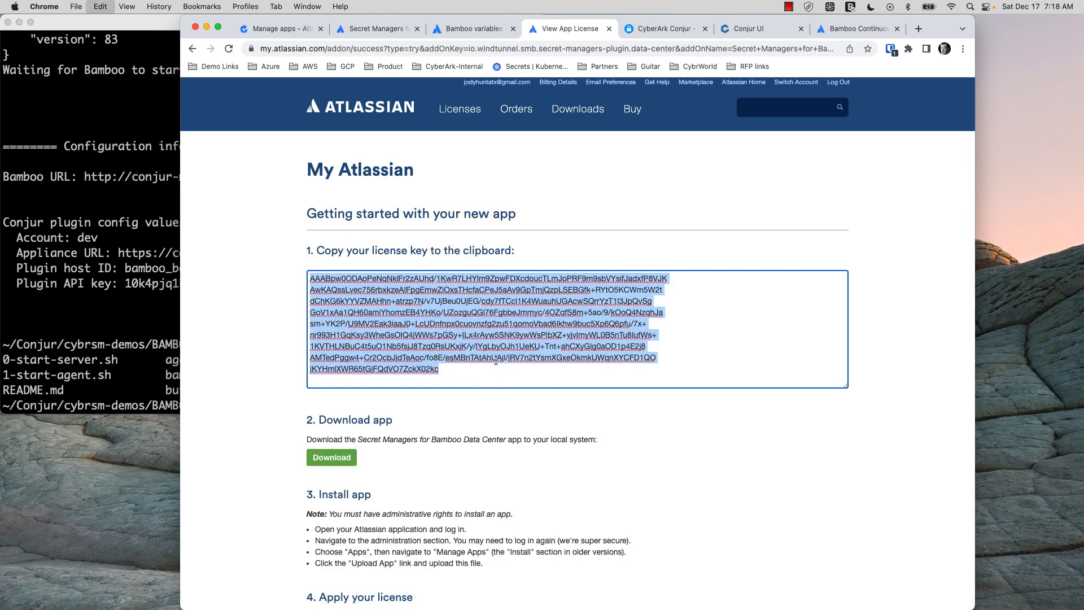
pyautogui.click(298, 30)
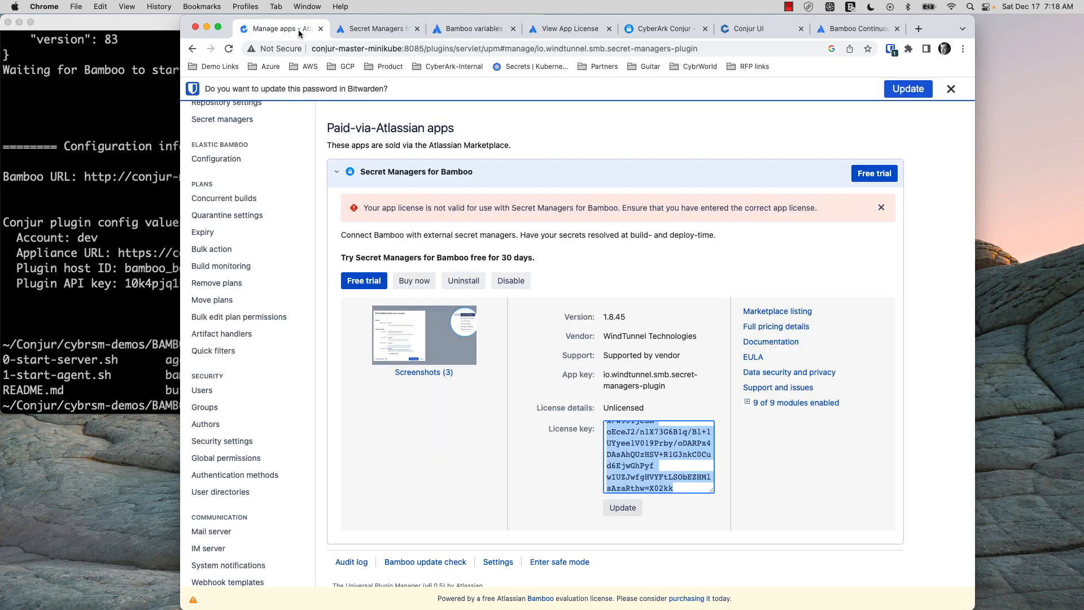
# Replace the old key with the new trial licence so Secret Managers shows Valid
pyautogui.press('super+v')
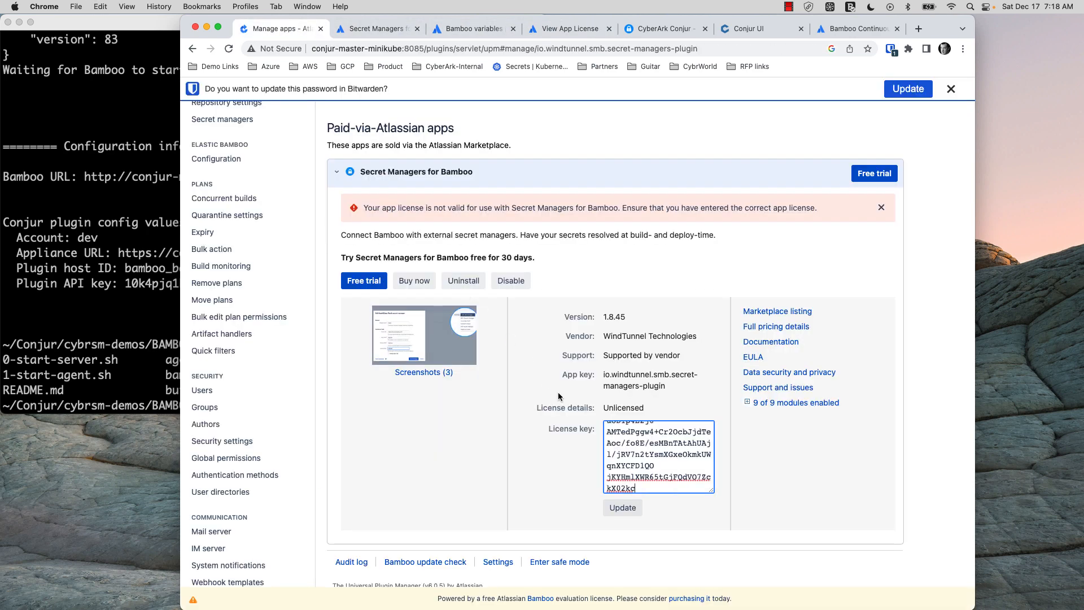
pyautogui.click(629, 509)
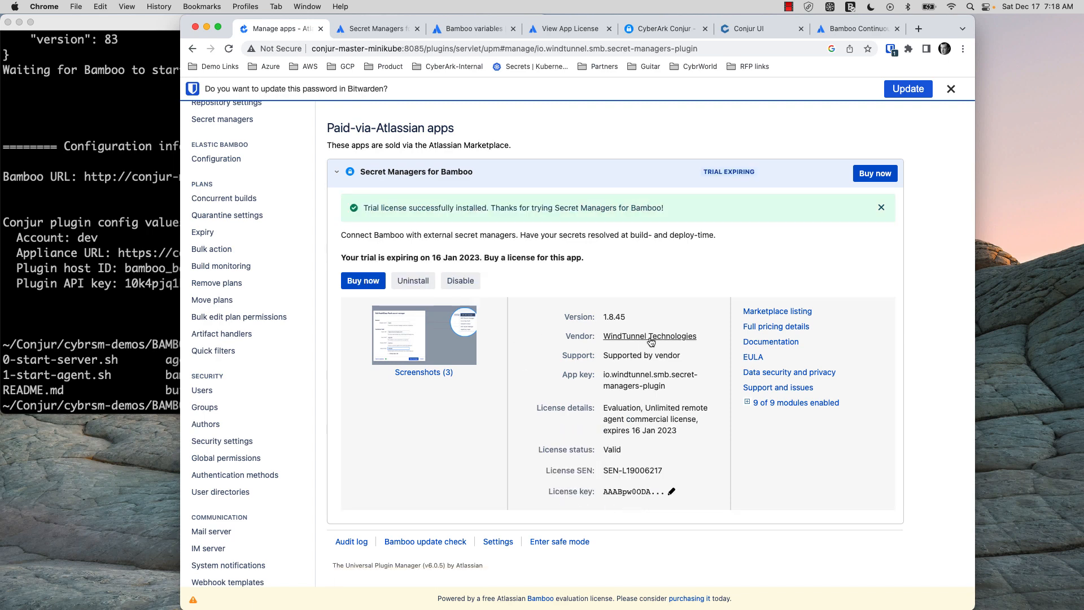
pyautogui.scroll(-2, 644, 345)
pyautogui.scroll(5, 648, 343)
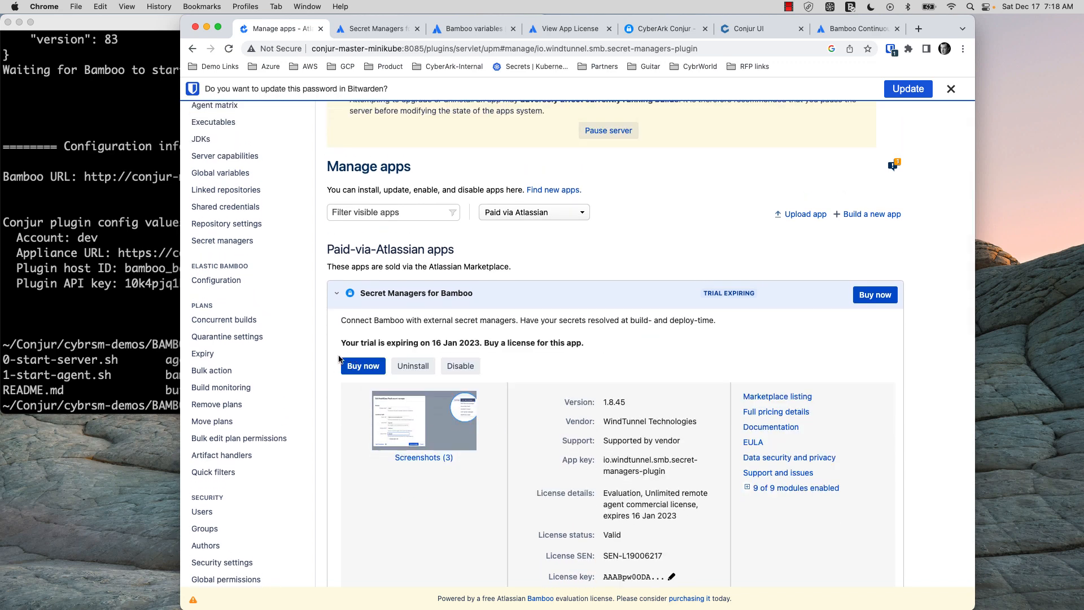
pyautogui.scroll(3, 286, 289)
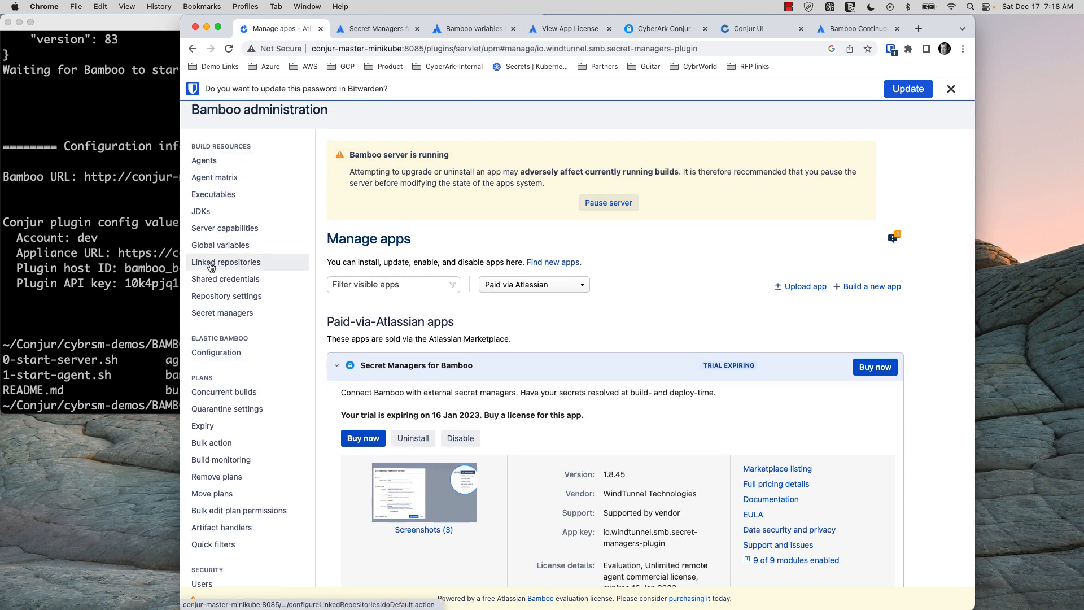
# Start adding a CyberArk Conjur secret manager from the Secret managers page
pyautogui.click(230, 315)
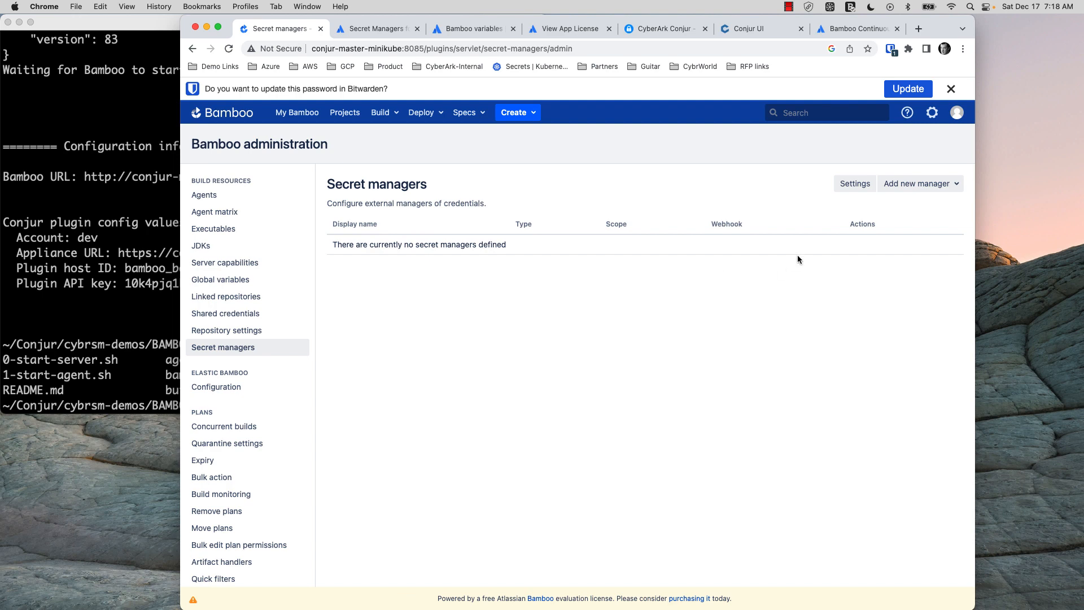
pyautogui.click(926, 184)
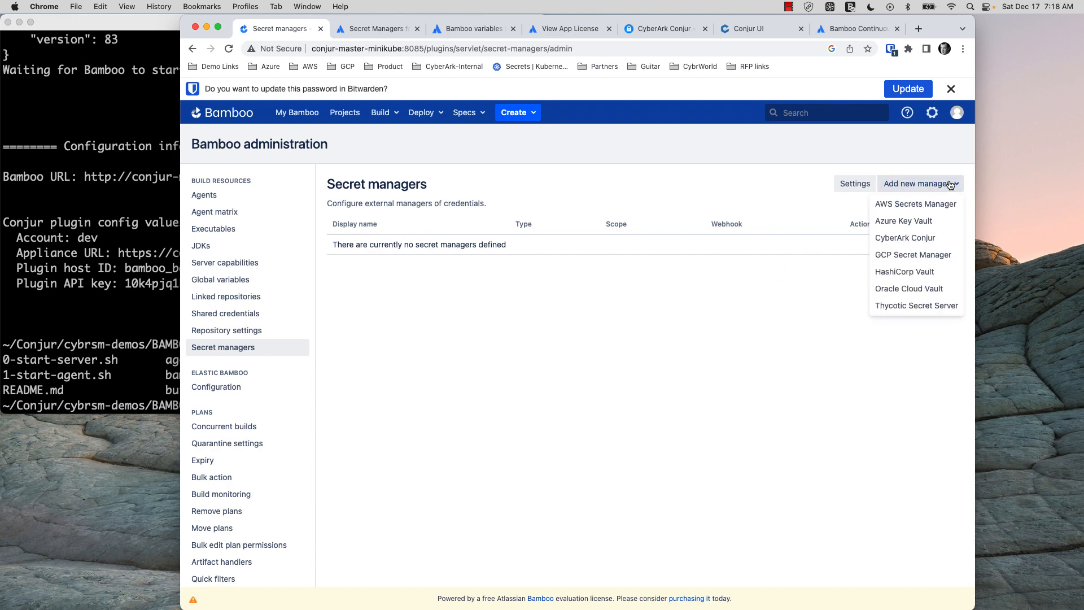
pyautogui.click(906, 238)
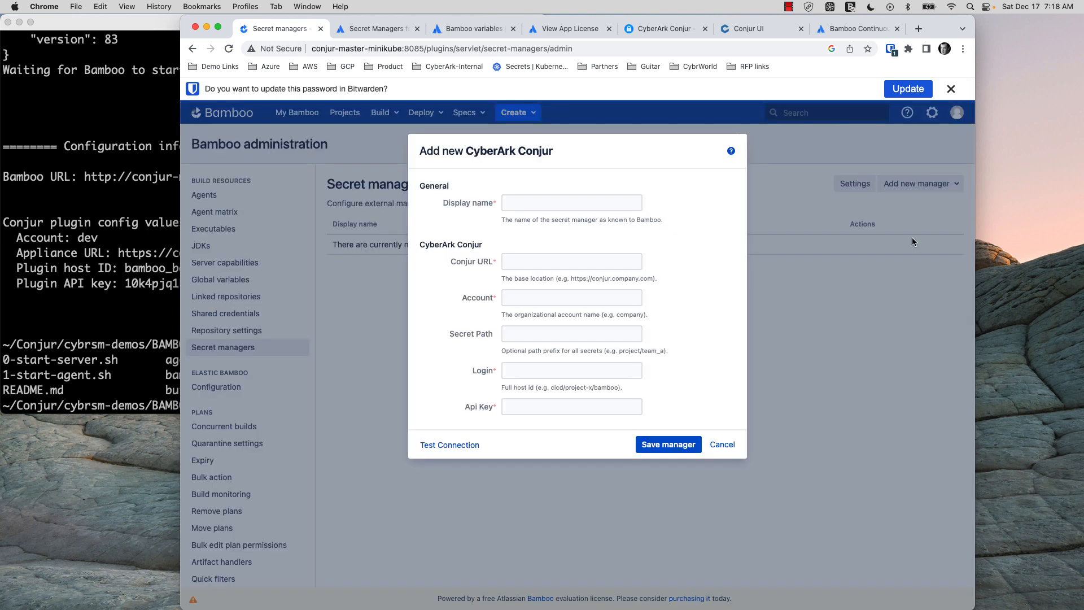
# Name the manager conjur and paste the appliance URL from the terminal as Conjur URL
pyautogui.click(541, 203)
pyautogui.write('conjur')
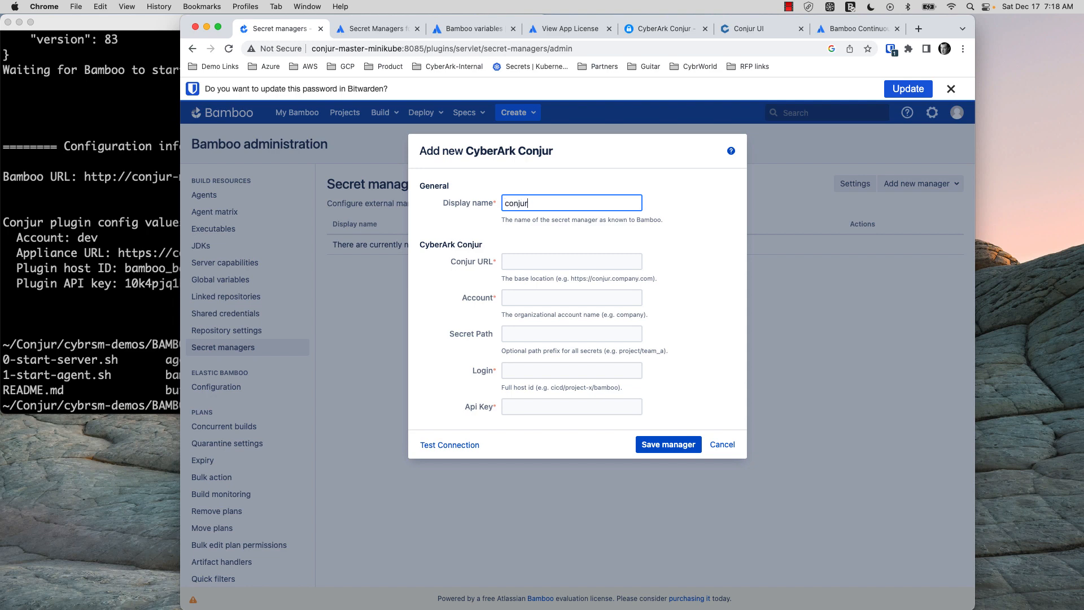
pyautogui.press('Tab')
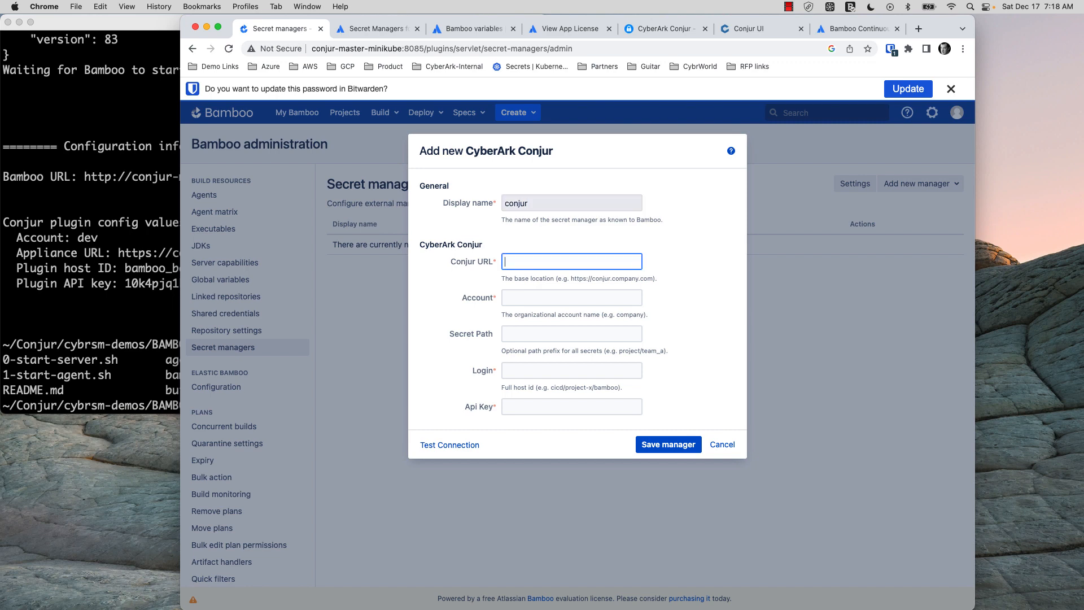
pyautogui.click(53, 280)
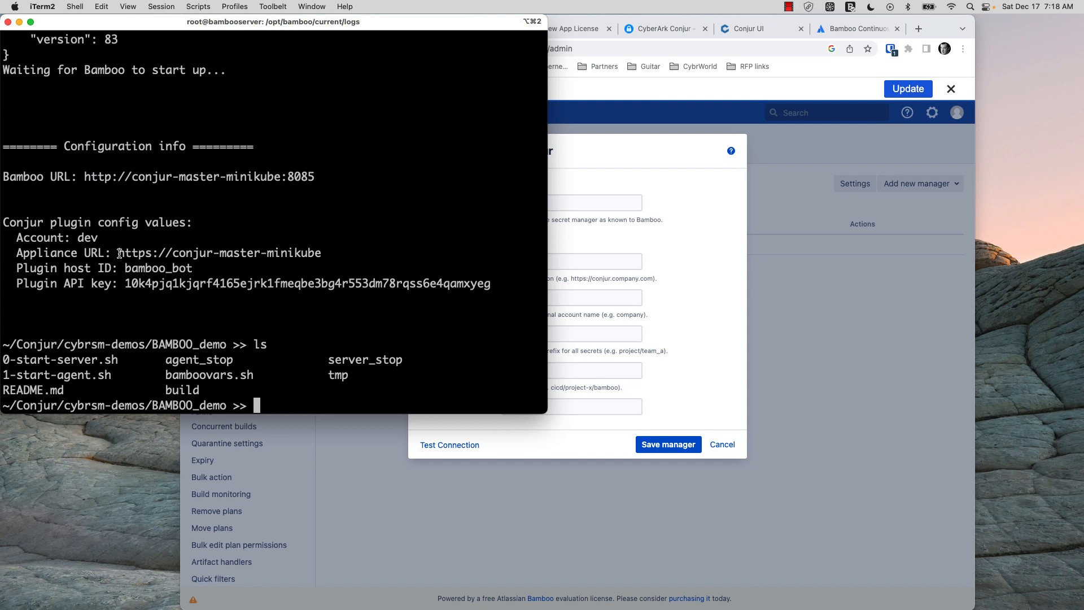
pyautogui.moveTo(118, 253); pyautogui.dragTo(321, 254)
pyautogui.click(664, 234)
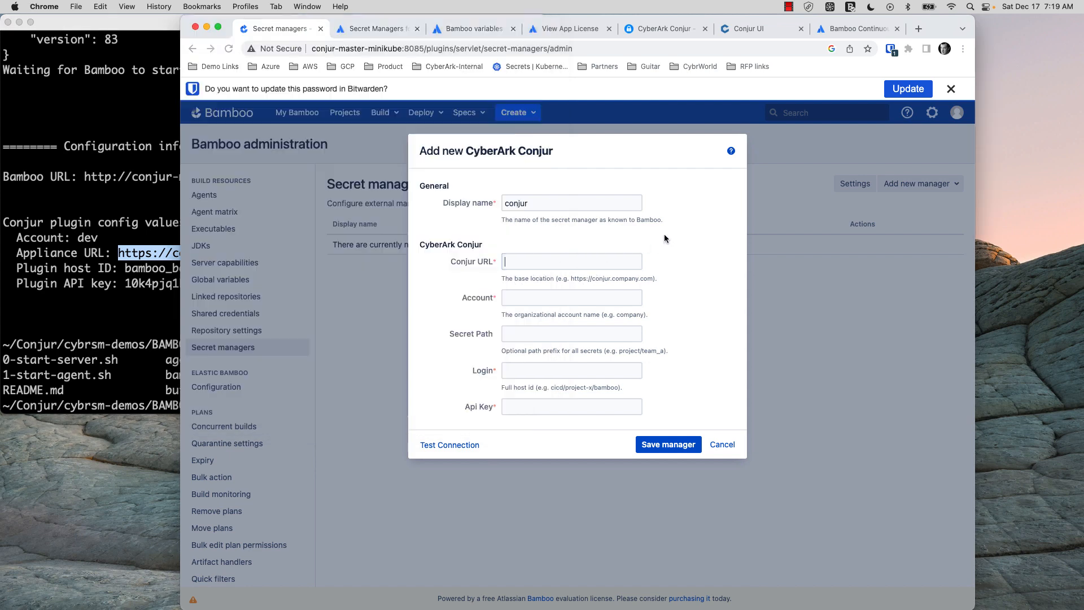
pyautogui.click(572, 261)
pyautogui.press('super+v')
# Enter account dev, login bamboo_bot and the terminal's API key, then test the connection
pyautogui.click(563, 294)
pyautogui.write('dev')
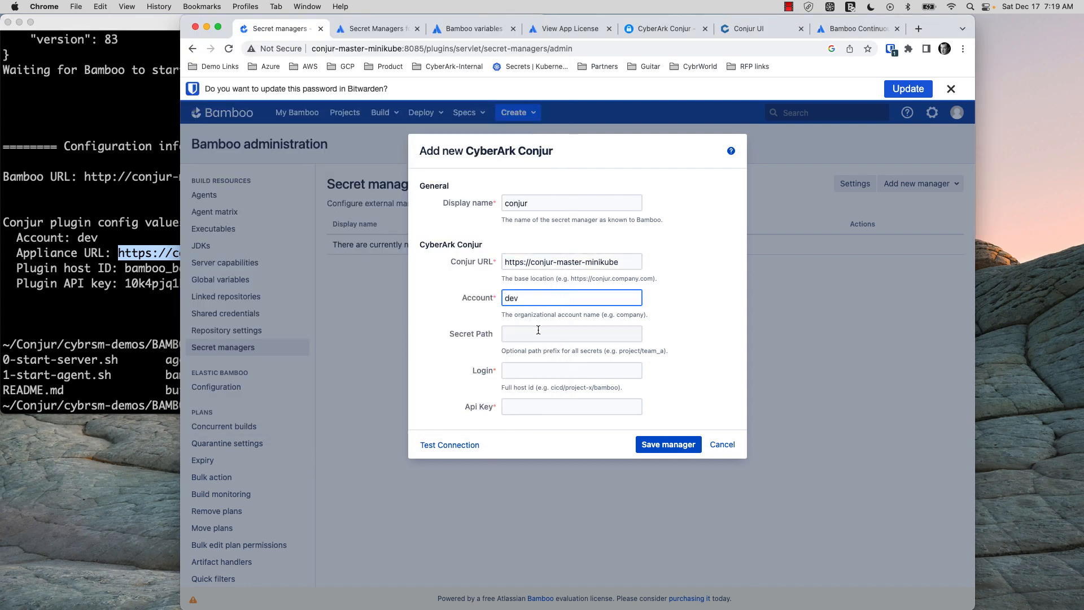
pyautogui.click(535, 372)
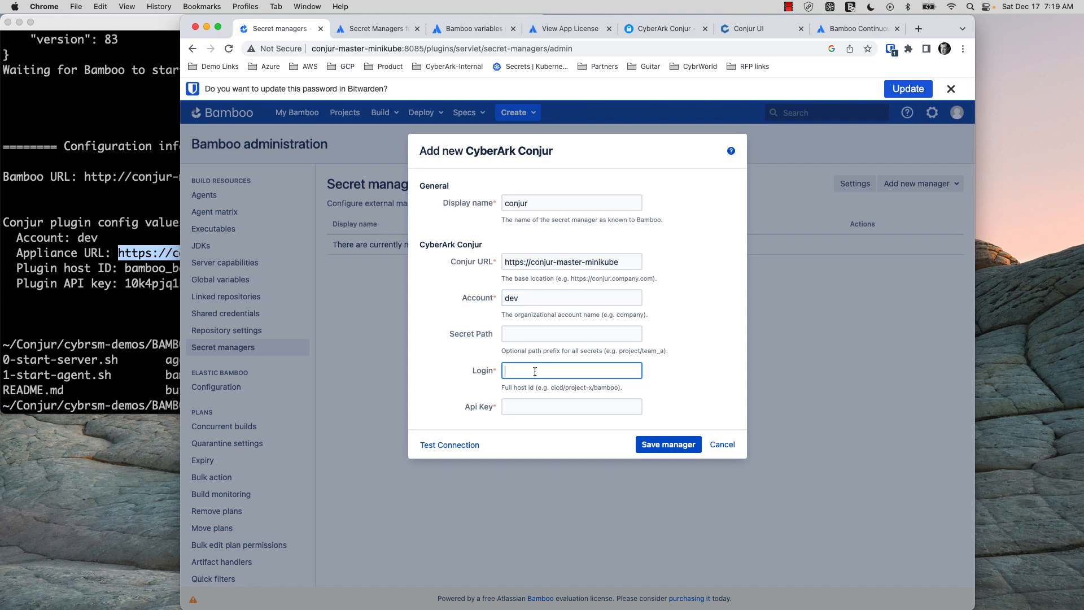
pyautogui.write('bamboo_bot')
pyautogui.press('Tab')
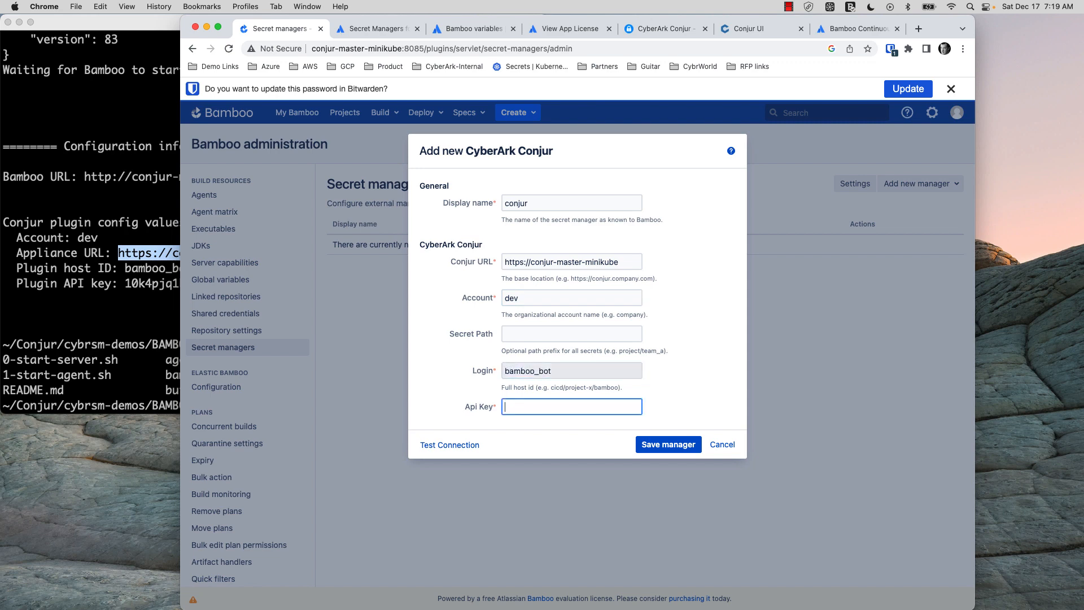
pyautogui.click(23, 321)
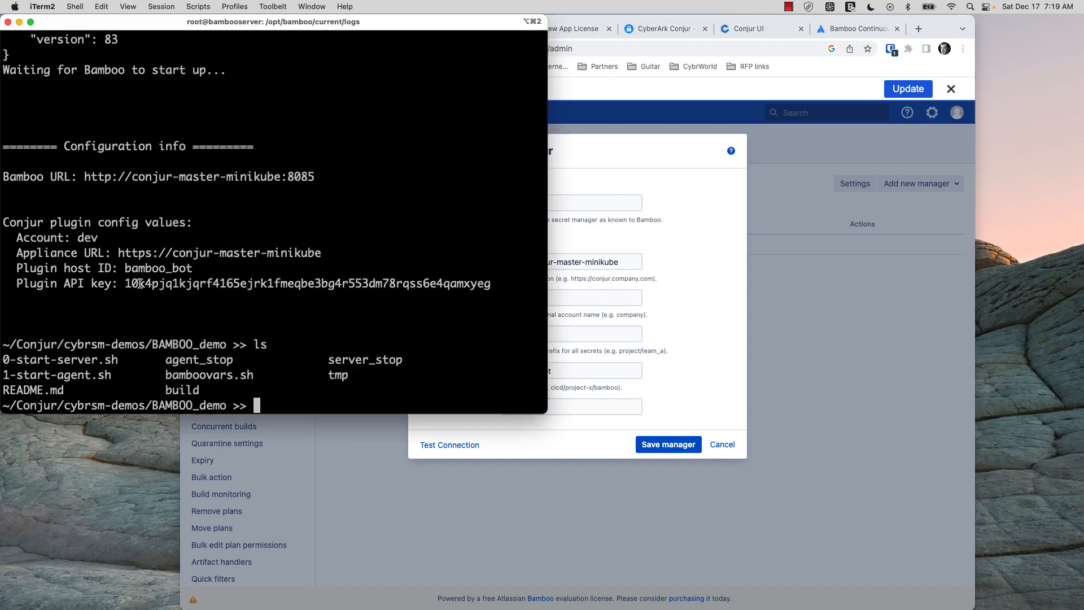
pyautogui.doubleClick(171, 287)
pyautogui.click(680, 379)
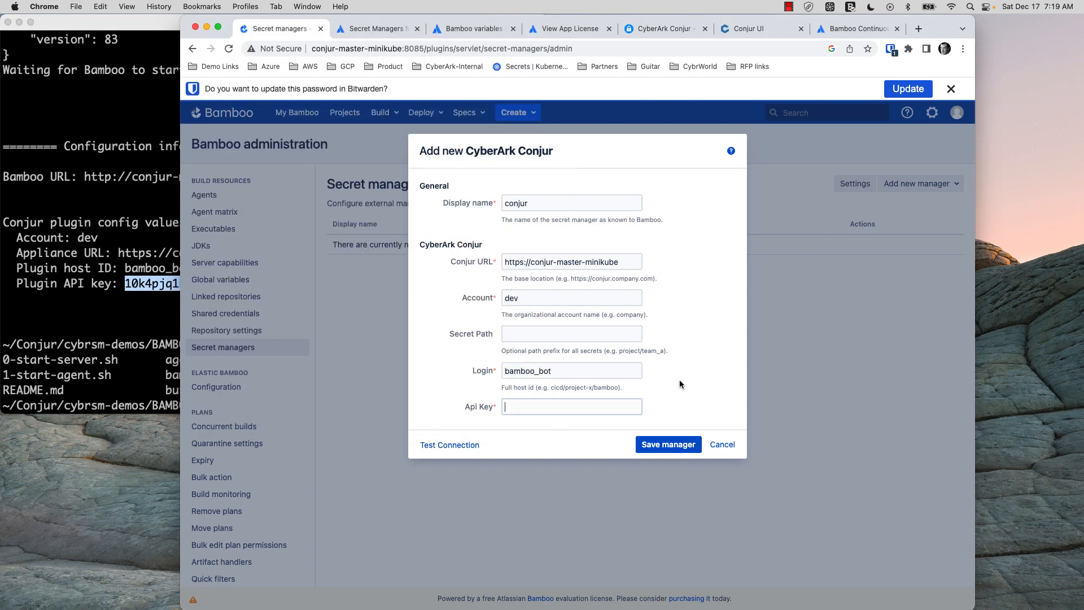
pyautogui.press('super+v')
pyautogui.click(453, 444)
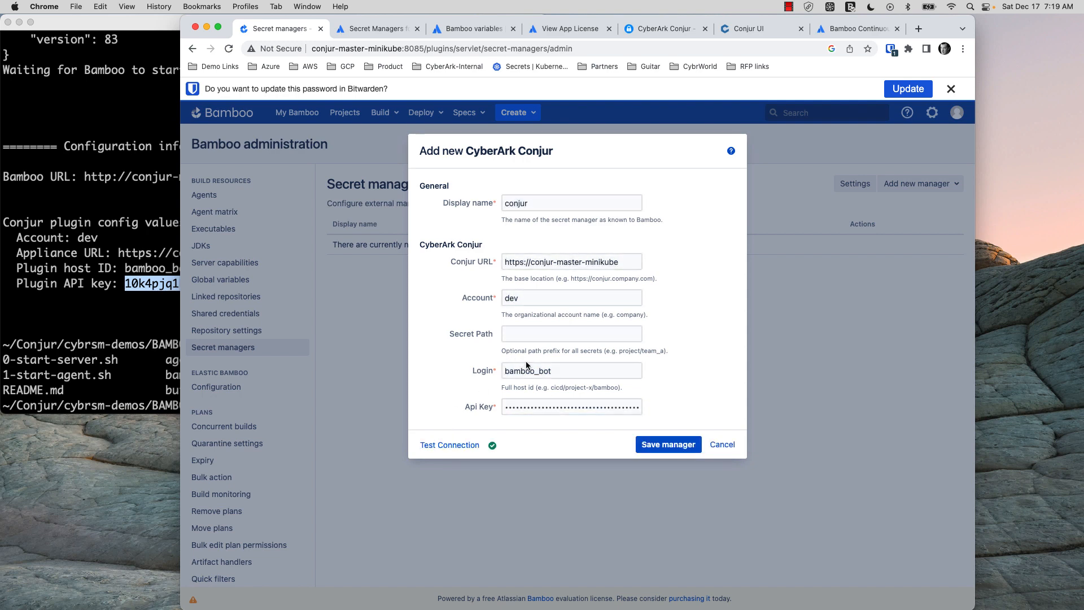
# Try foo as Secret Path, clear it again, and save the conjur secret manager
pyautogui.click(526, 334)
pyautogui.write('foo')
pyautogui.click(466, 445)
pyautogui.click(470, 335)
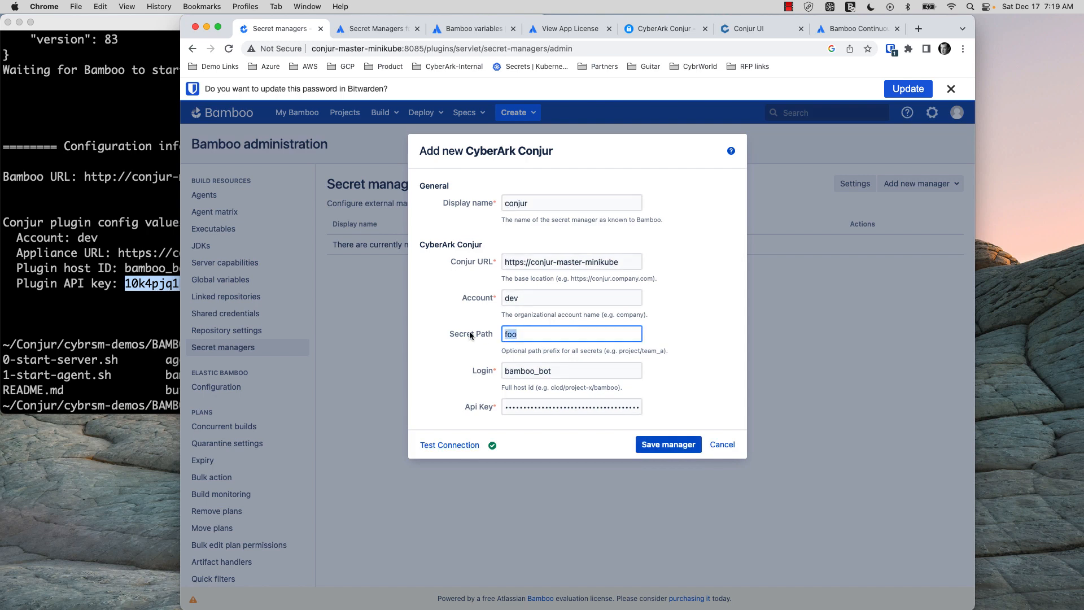
pyautogui.press('BackSpace')
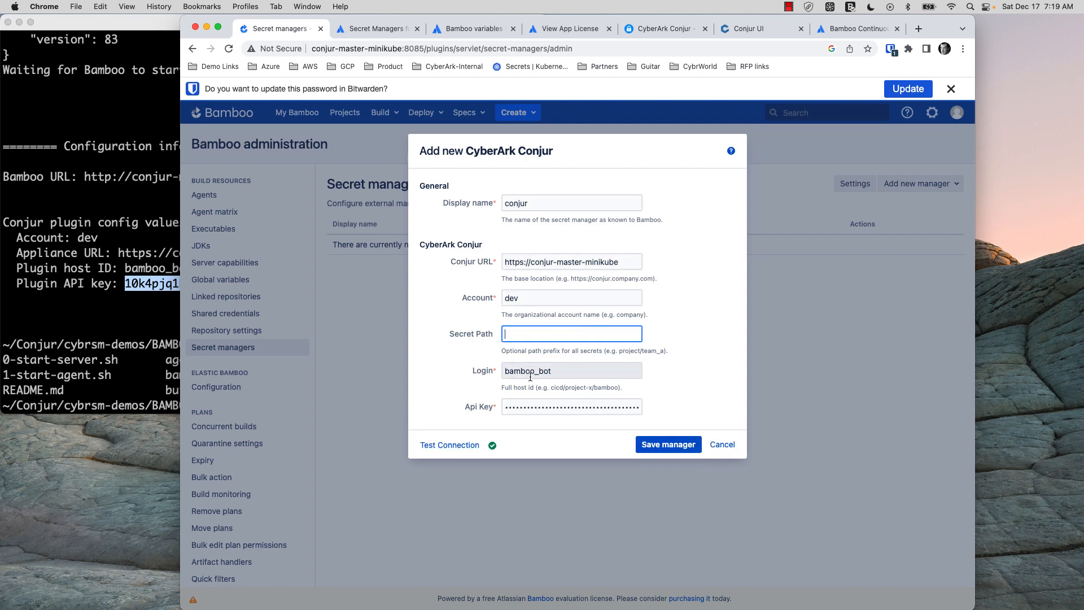
pyautogui.click(662, 445)
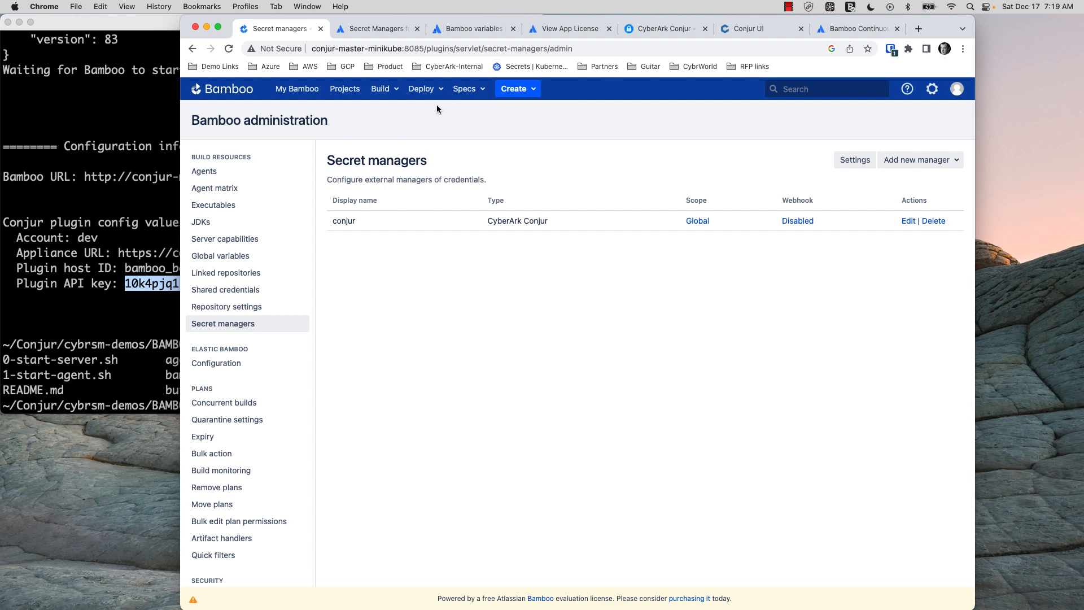
# Create a new project named Conjur Demo
pyautogui.click(357, 90)
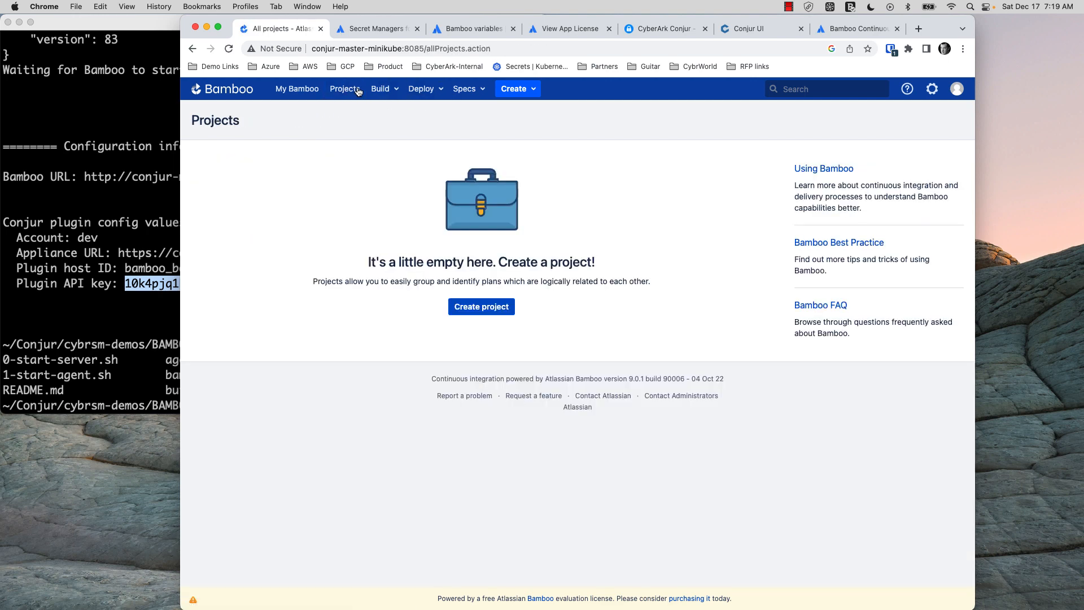
pyautogui.click(484, 308)
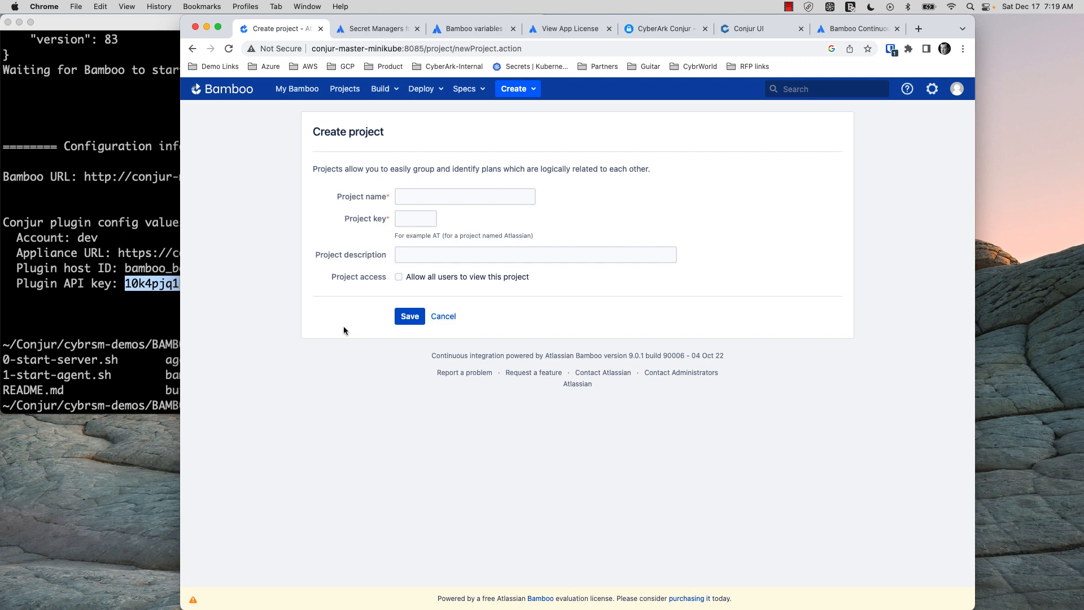
pyautogui.click(414, 196)
pyautogui.write('Conjur Demo')
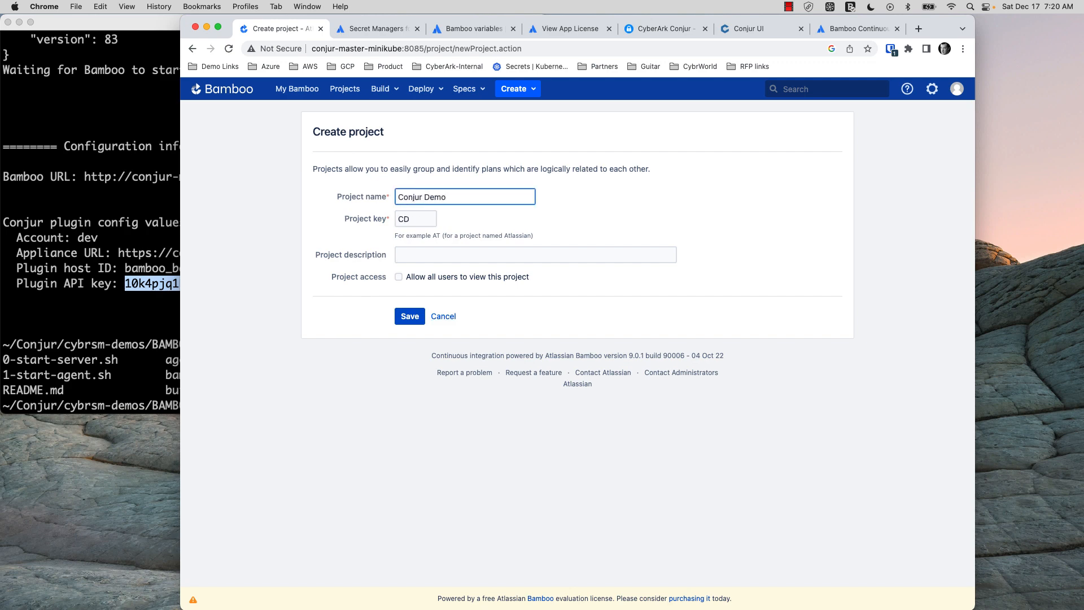
pyautogui.click(415, 320)
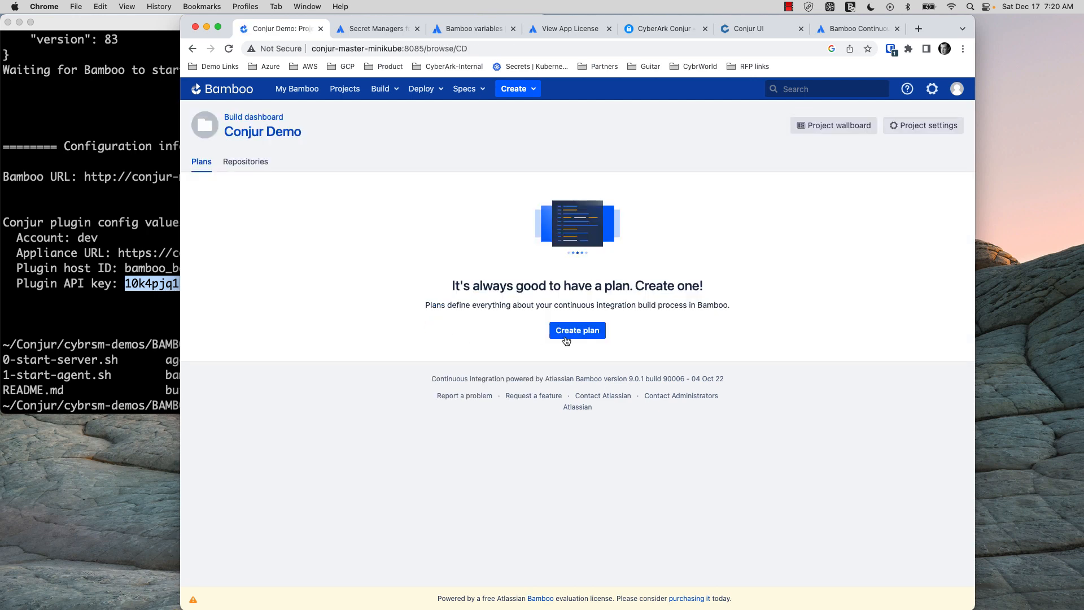
# Create a plan named Plugin in Conjur Demo without linking a repository
pyautogui.click(577, 332)
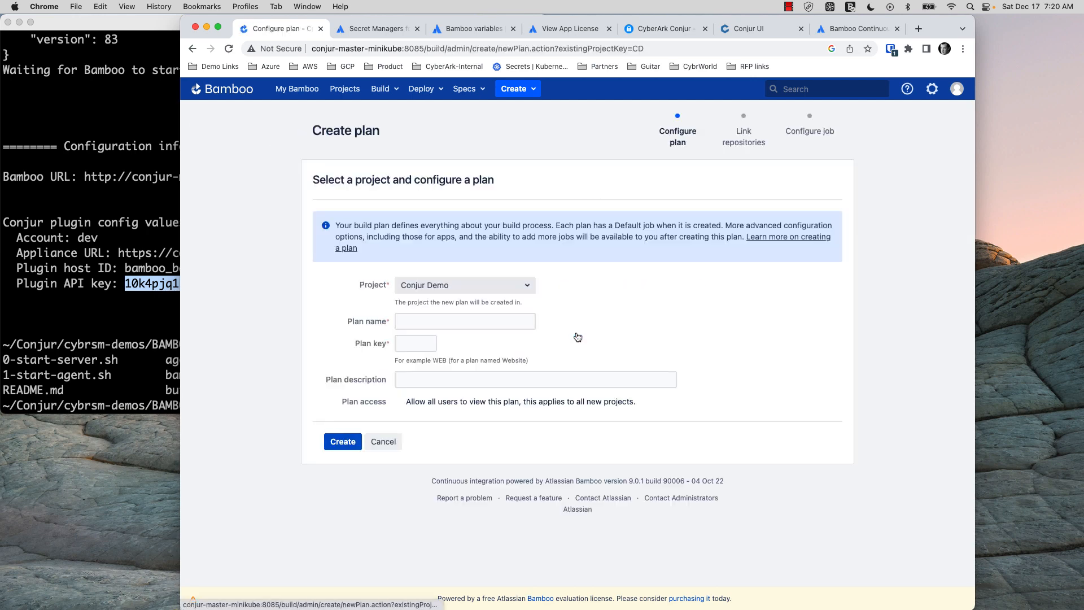
pyautogui.click(425, 322)
pyautogui.write('Potsg')
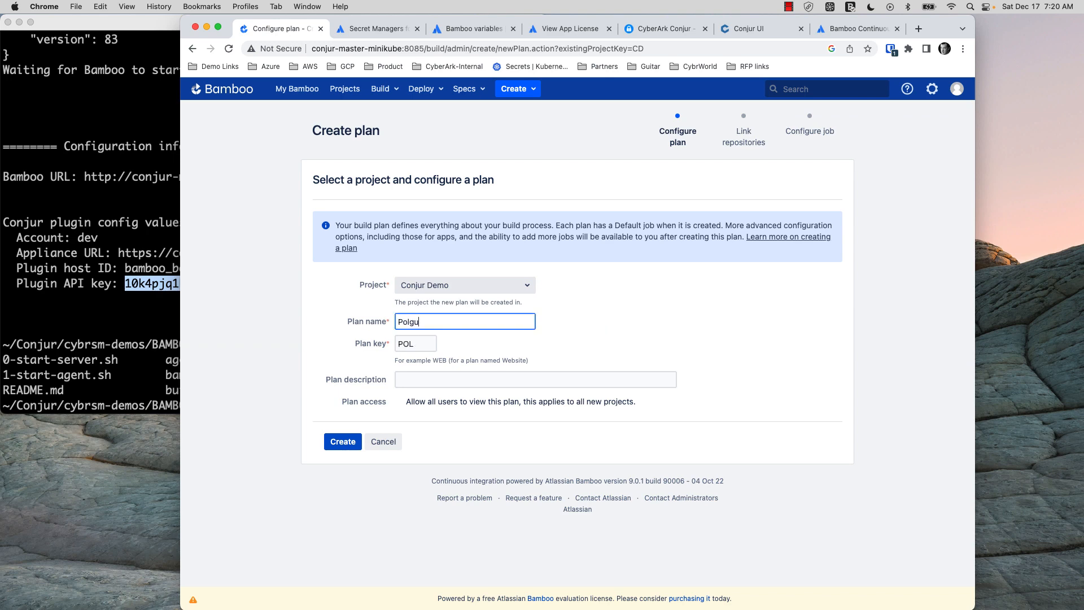
pyautogui.press('BackSpace')
pyautogui.press('BackSpace')
pyautogui.press('BackSpace')
pyautogui.write('lugin')
pyautogui.click(343, 446)
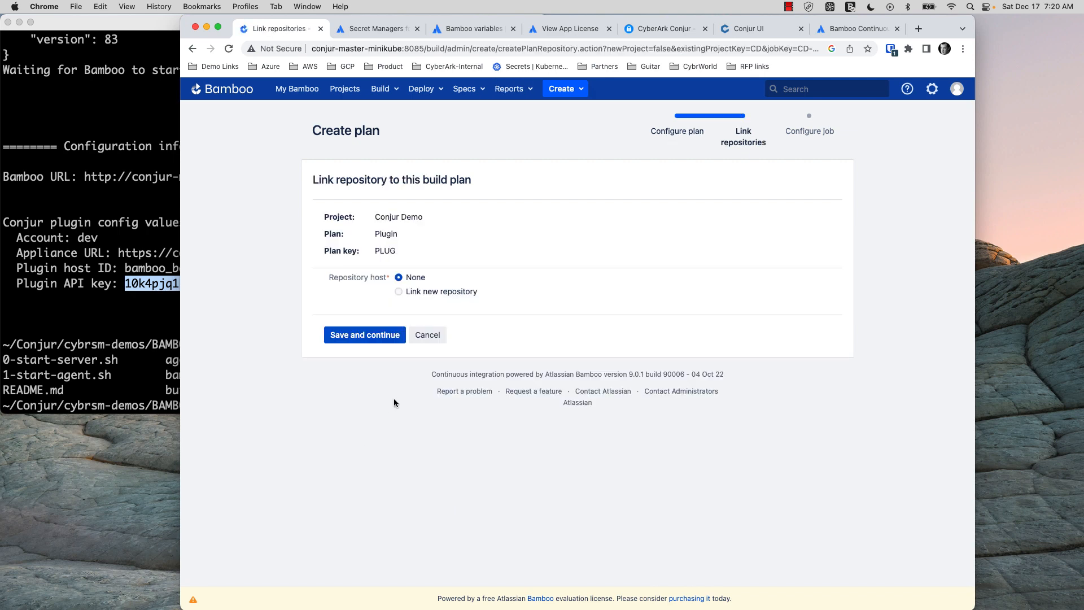
pyautogui.click(382, 337)
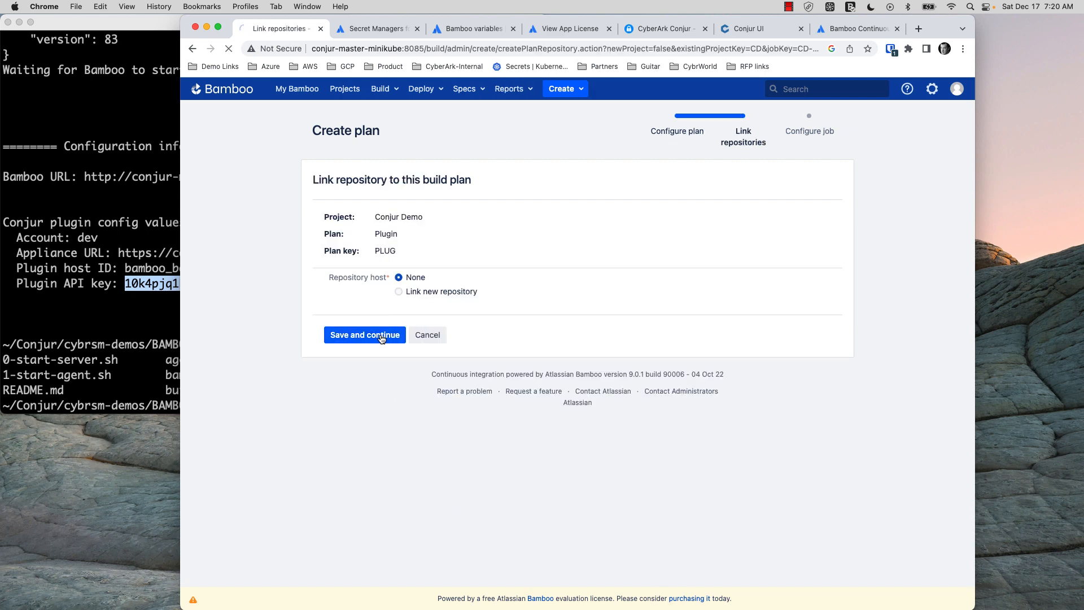
pyautogui.click(581, 442)
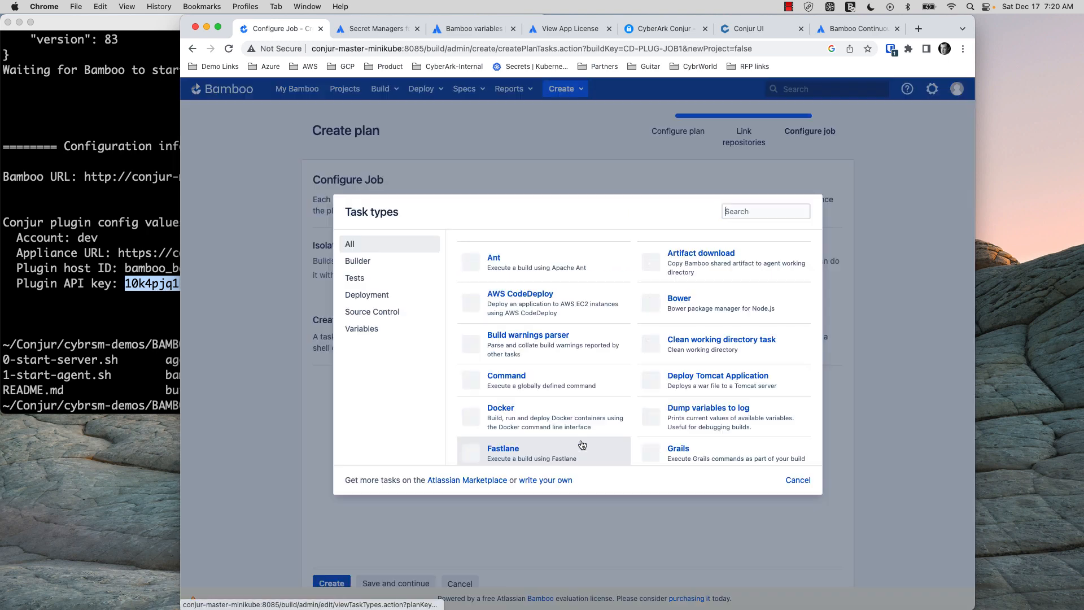
# Add and save a Script task described Pipeline whose body is echo "${bamboo:DB_PWD}"
pyautogui.scroll(-15, 697, 355)
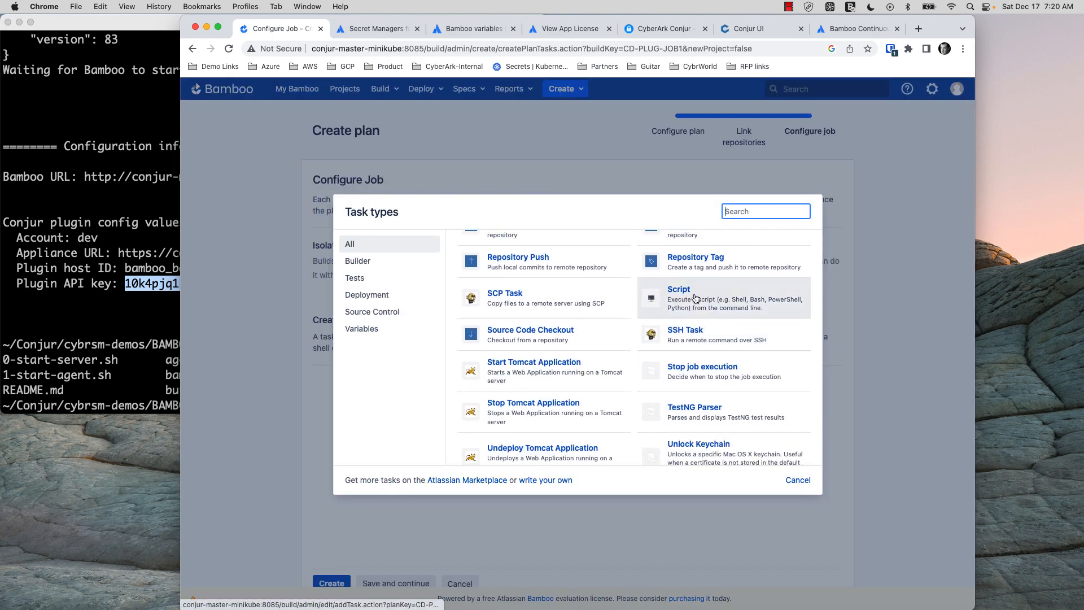
pyautogui.click(695, 299)
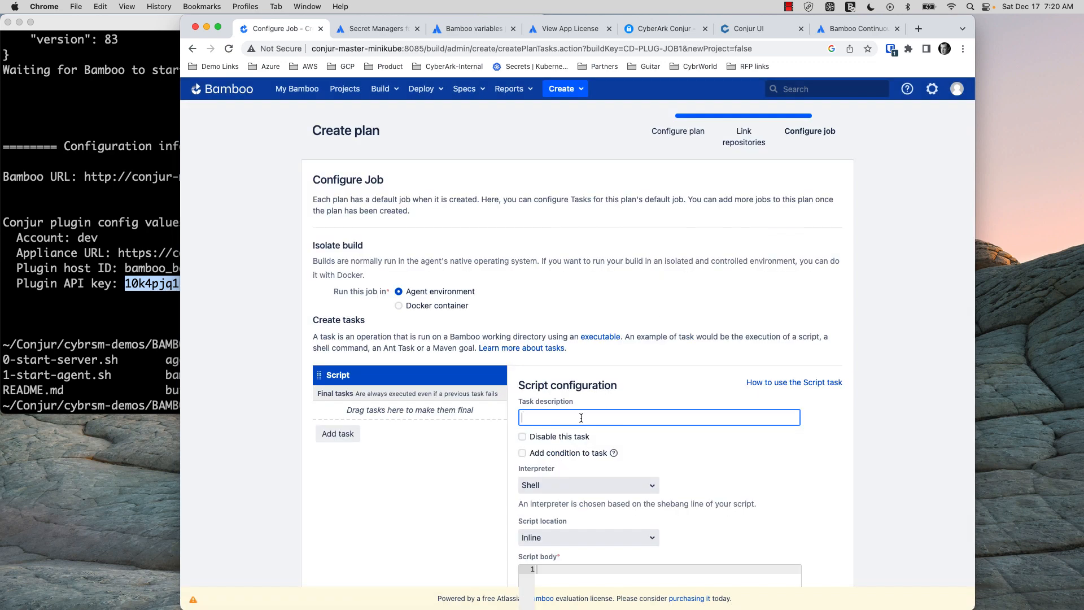
pyautogui.write('Pipeline')
pyautogui.scroll(-4, 582, 418)
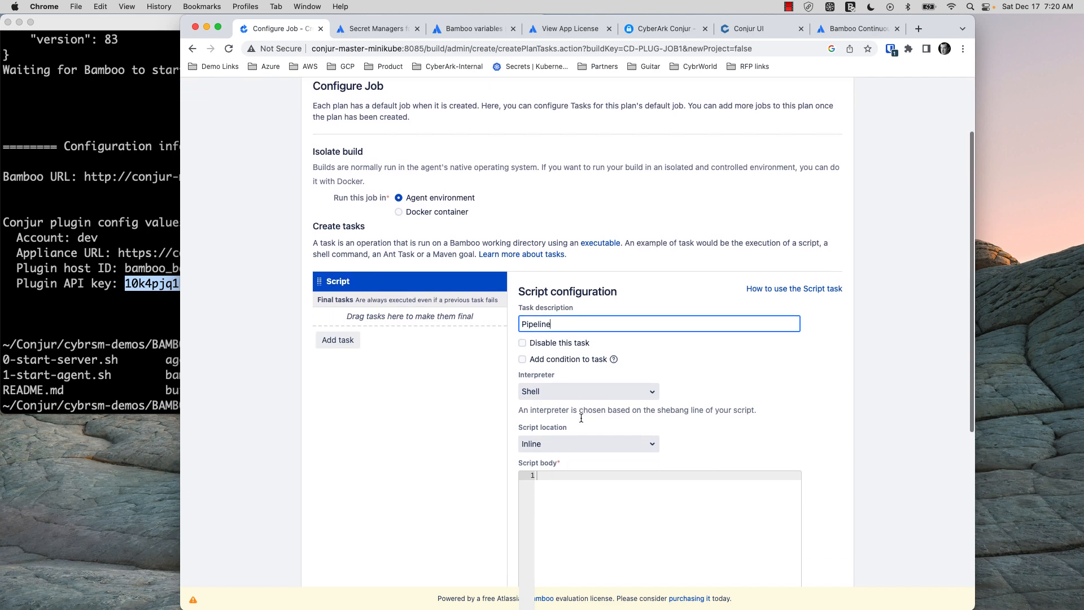
pyautogui.click(570, 441)
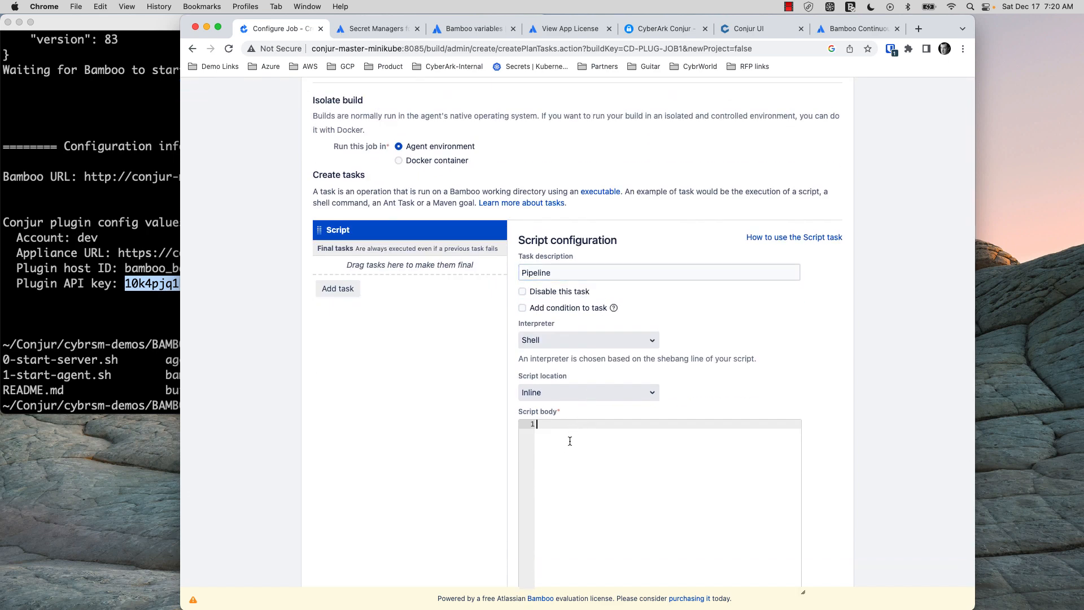
pyautogui.scroll(5, 570, 441)
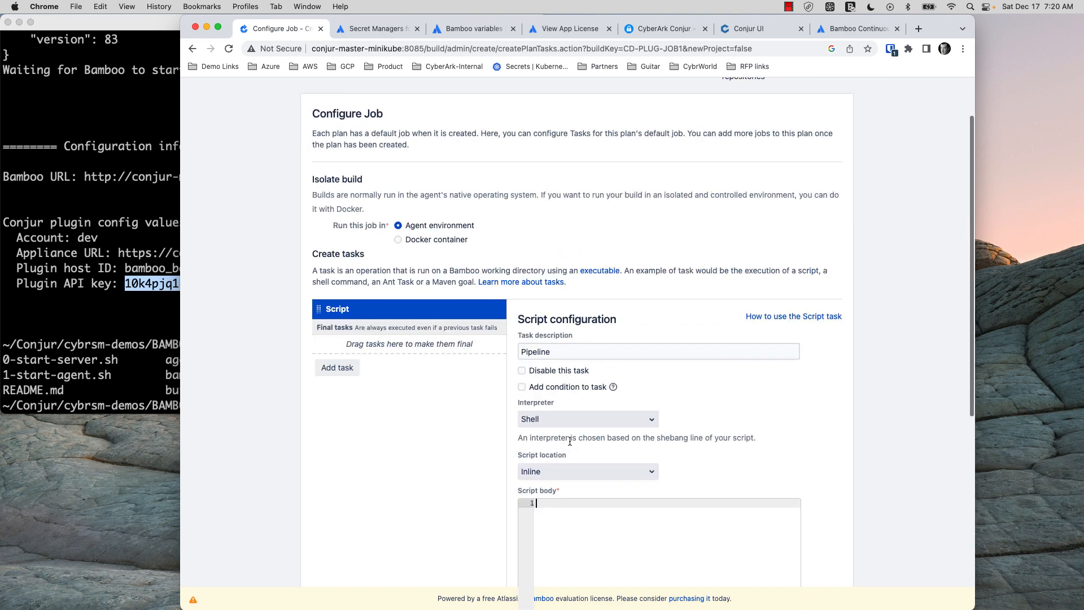
pyautogui.scroll(-4, 570, 441)
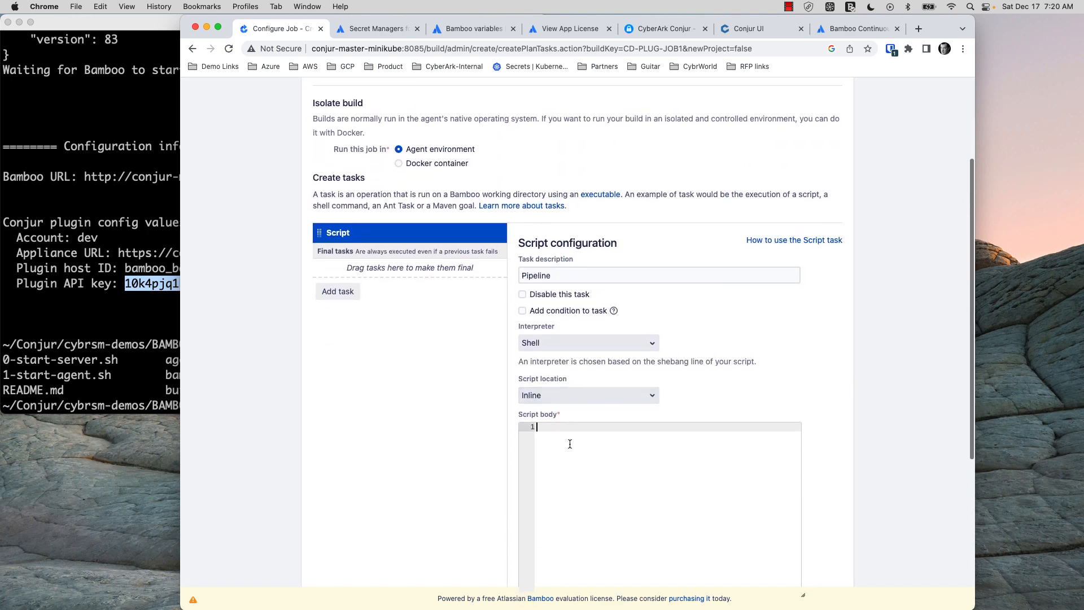
pyautogui.write('echo "')
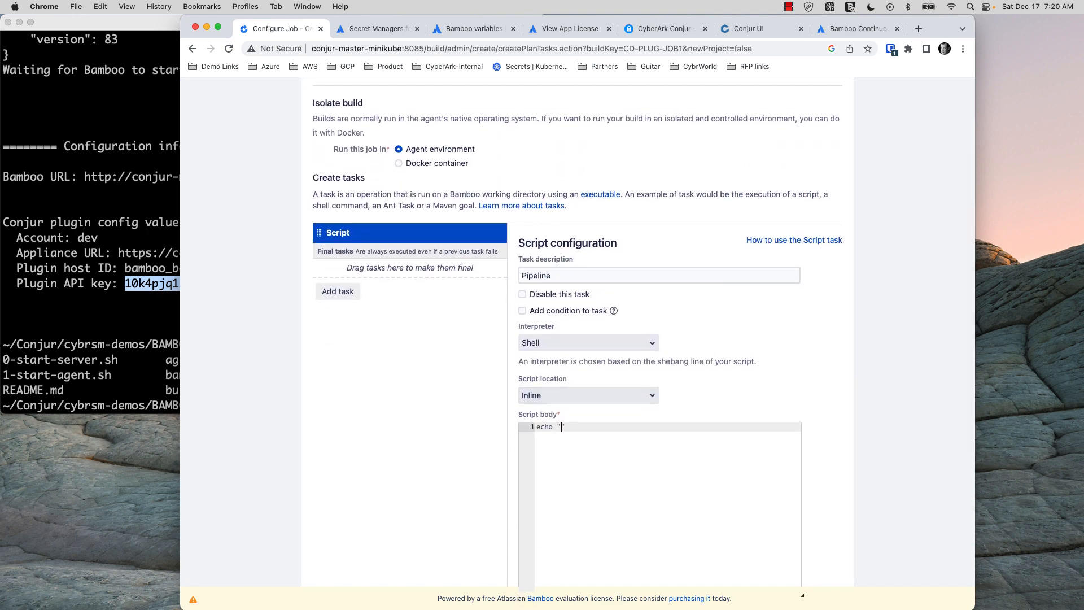
pyautogui.write('${bamboo:DB_PWD}')
pyautogui.scroll(-5, 604, 443)
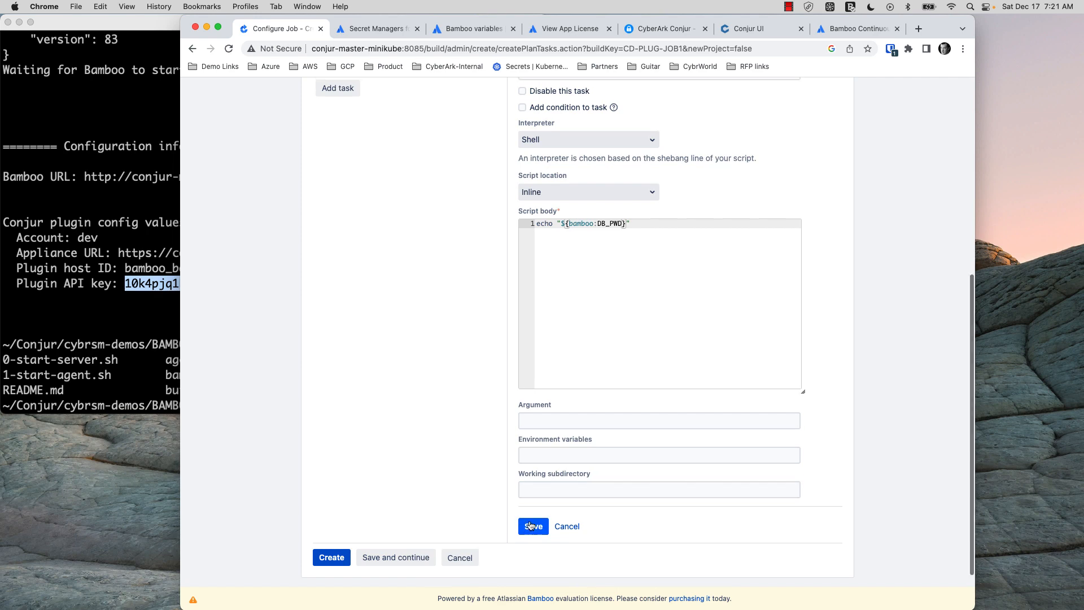
pyautogui.scroll(1, 531, 525)
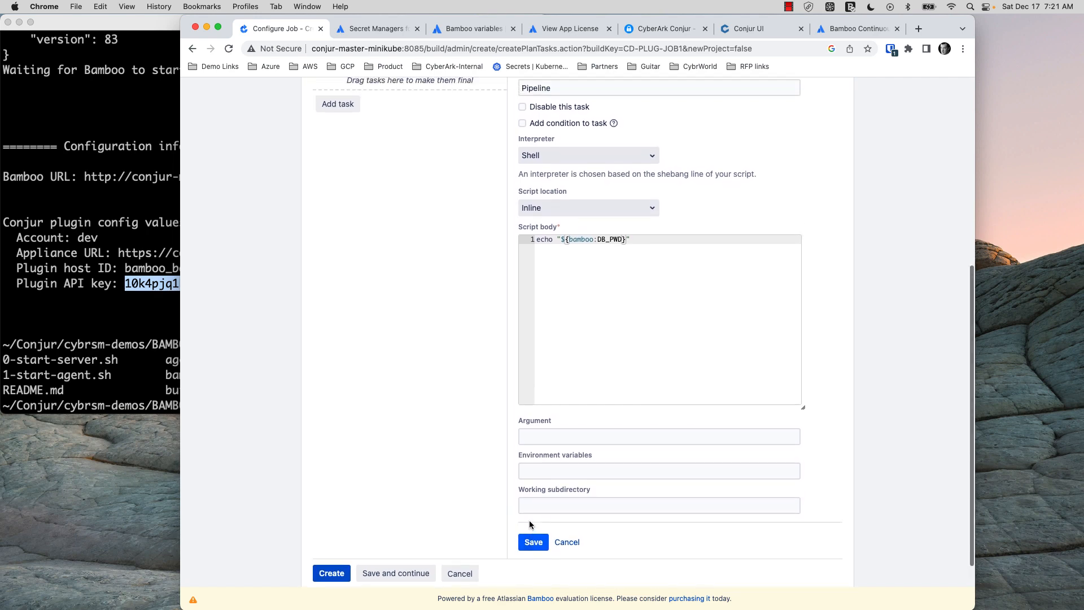
pyautogui.scroll(-2, 530, 521)
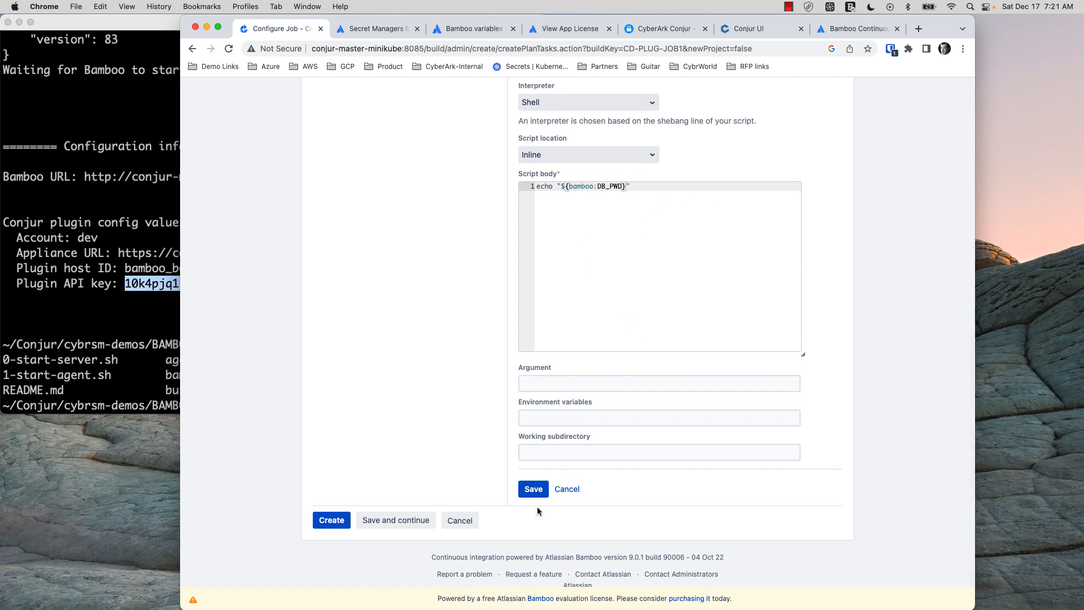
pyautogui.click(534, 490)
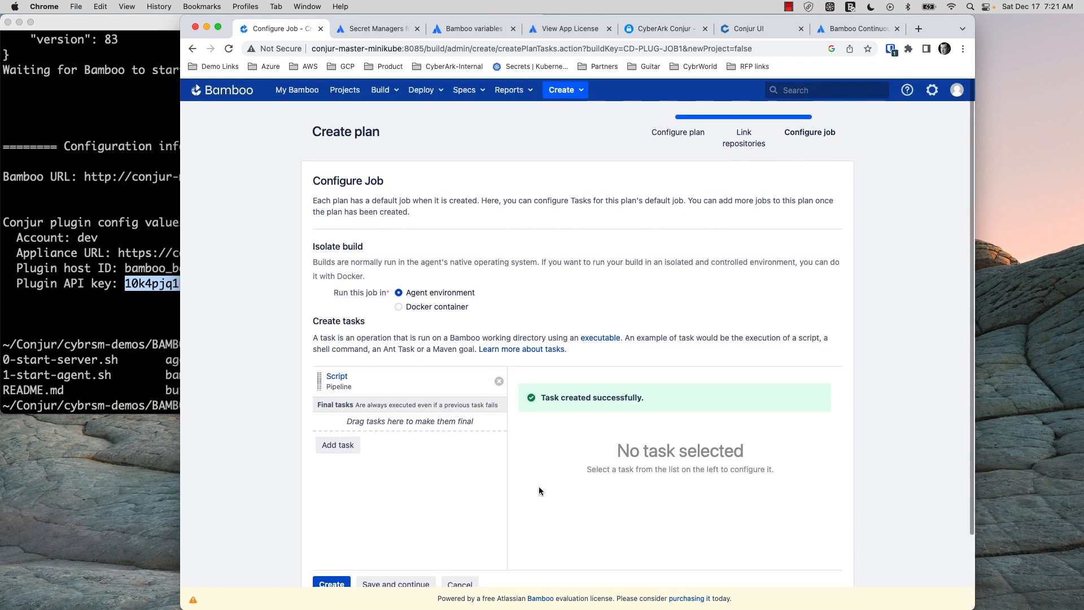
pyautogui.scroll(-2, 540, 488)
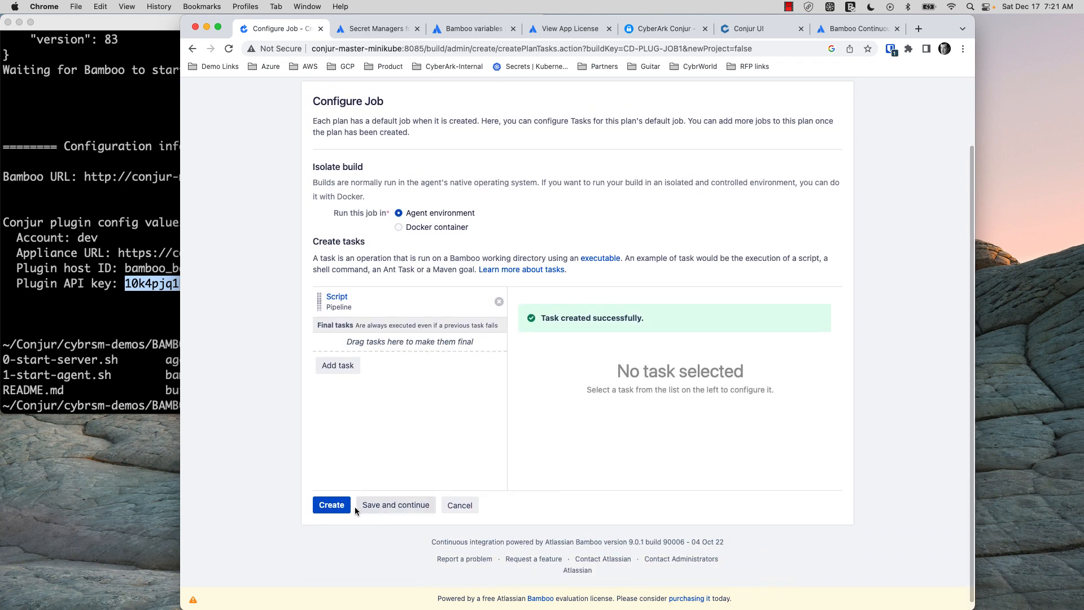
# Save the job and begin a DB_PWD plan variable with value starting %conjur:
pyautogui.click(380, 508)
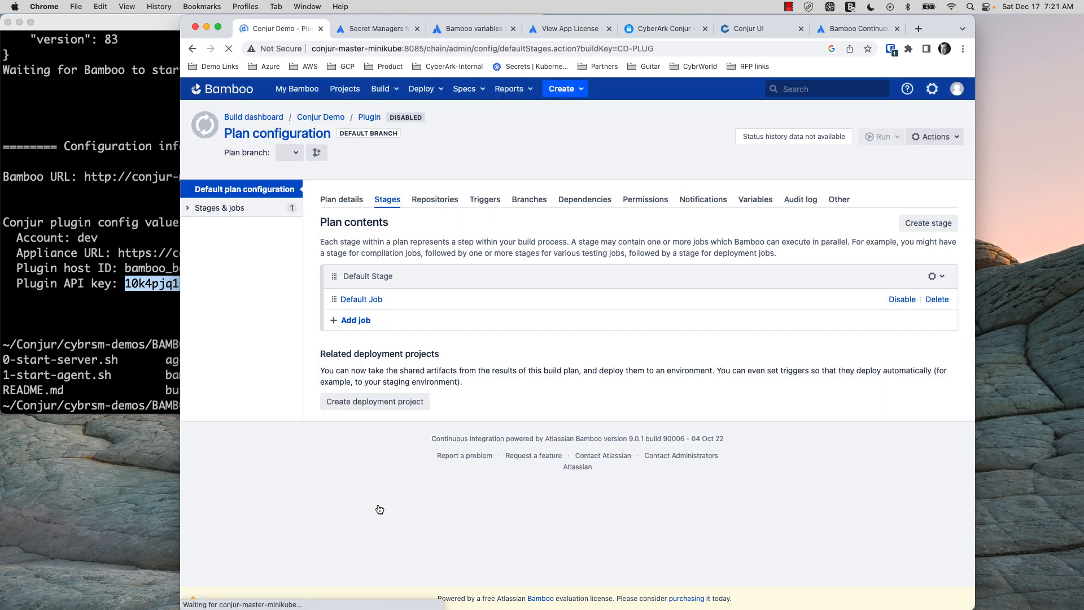
pyautogui.click(756, 201)
pyautogui.click(462, 305)
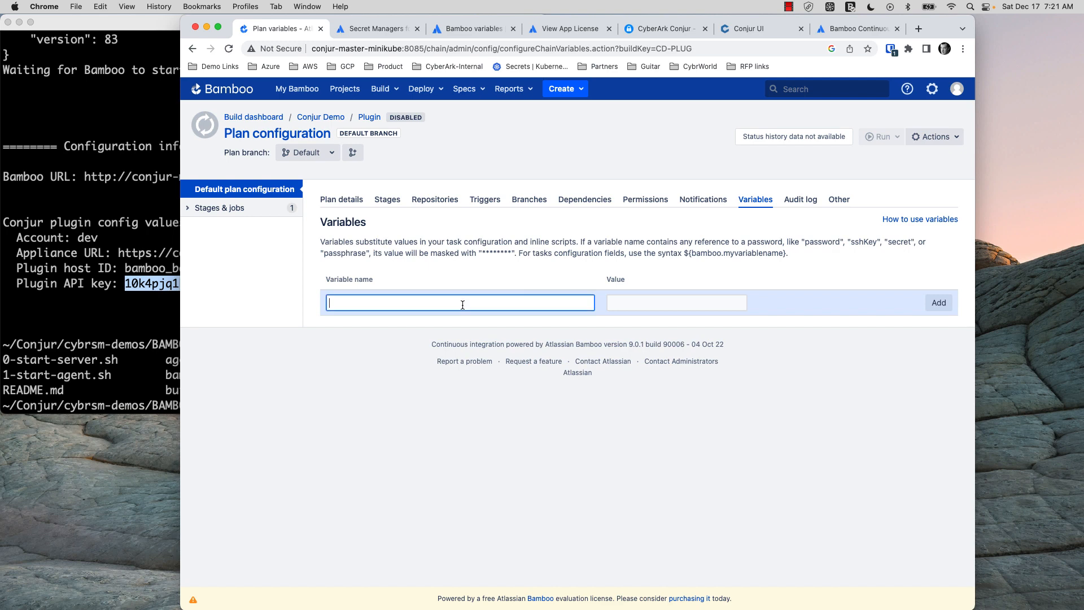
pyautogui.write('DB_PWD')
pyautogui.click(635, 300)
pyautogui.write('%conjur')
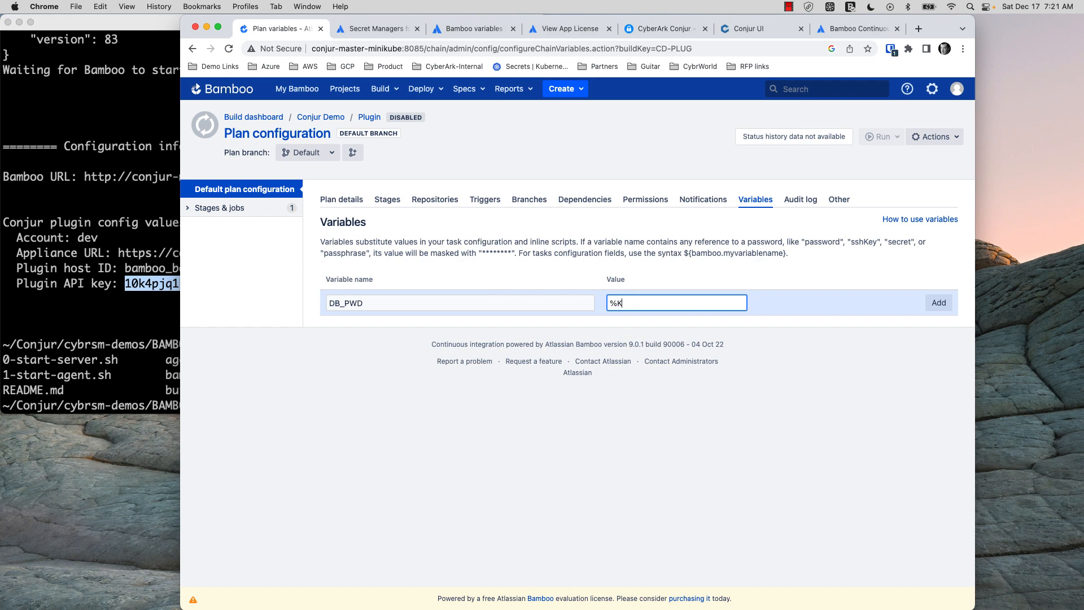
pyautogui.write(':')
pyautogui.click(743, 29)
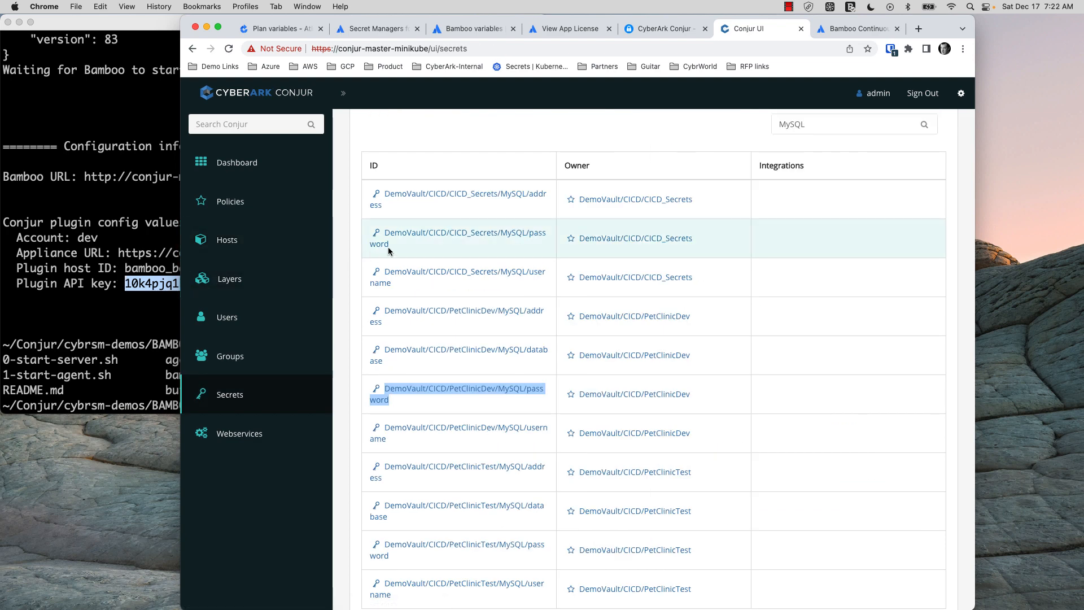
# Select the DemoVault/CICD/CICD_Secrets/MySQL/password secret ID in the Conjur Secrets list
pyautogui.moveTo(389, 246); pyautogui.dragTo(385, 232)
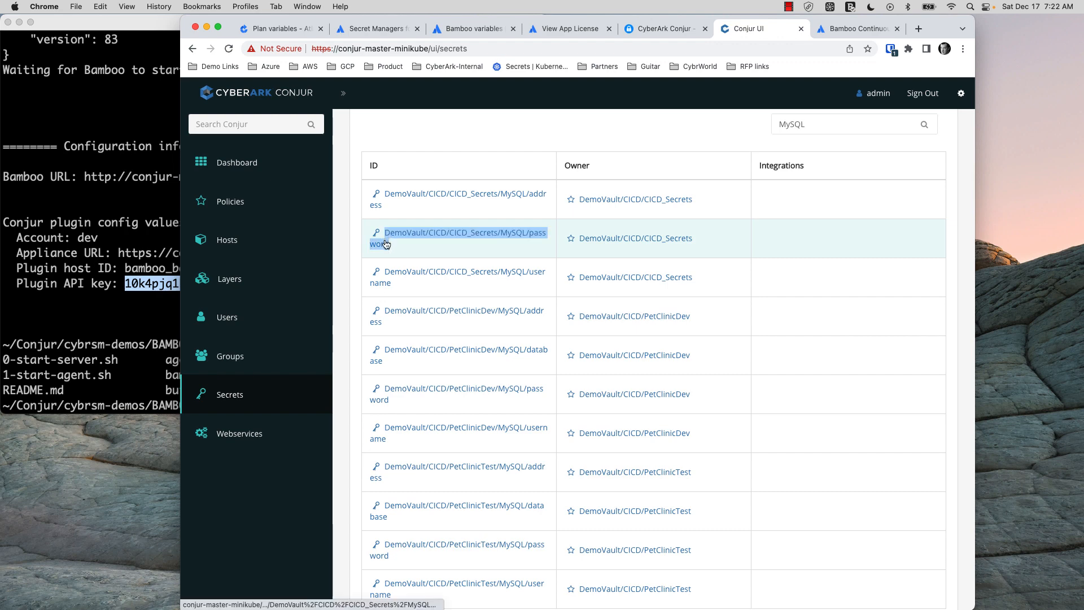
pyautogui.scroll(1, 405, 252)
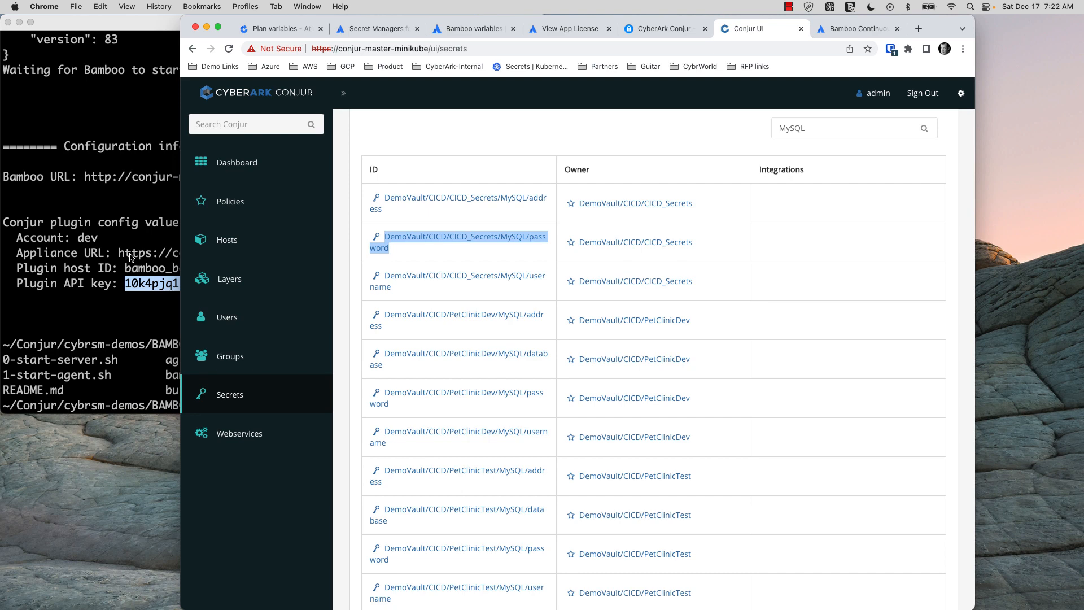
# Add plan variable DB_PWD with value %conjur:DemoVault/CICD/CICD_Secrets/MySQL/password% and return to the Plugin plan summary
pyautogui.click(279, 31)
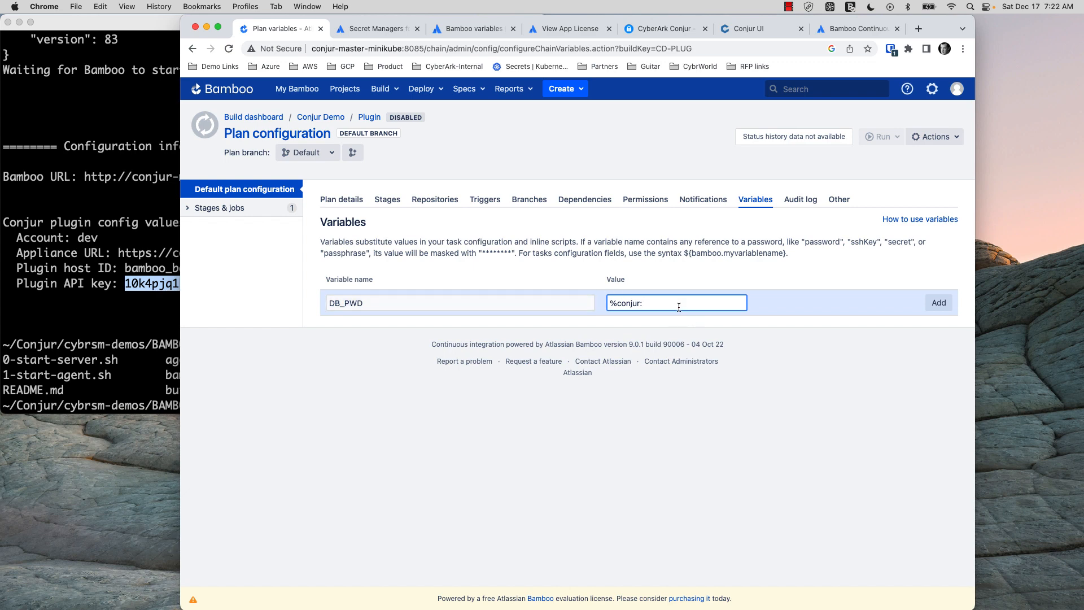
pyautogui.press('super+v')
pyautogui.write('%')
pyautogui.press('Return')
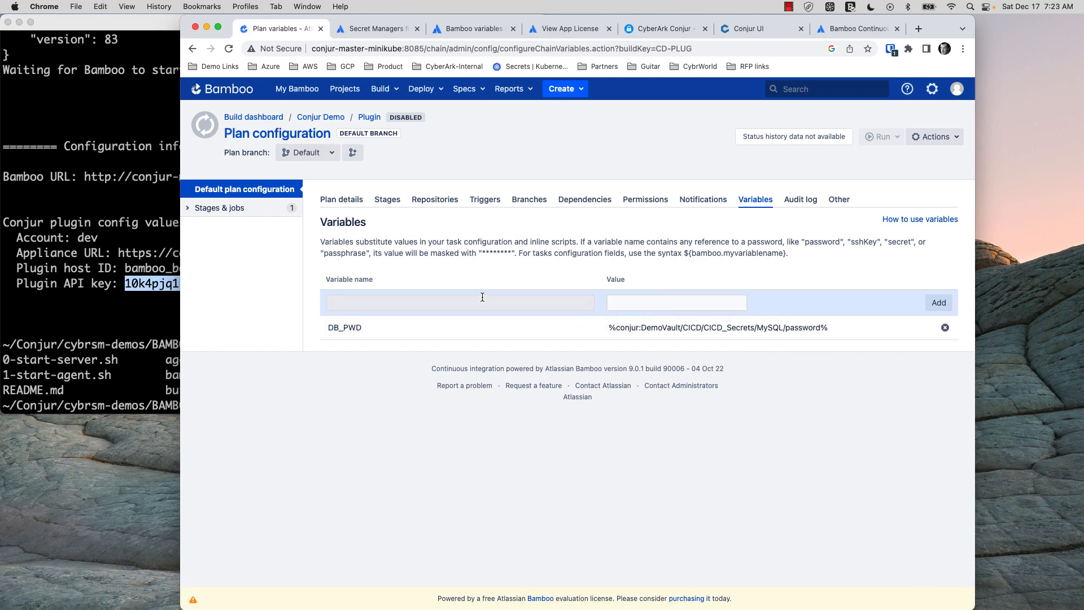
pyautogui.click(368, 117)
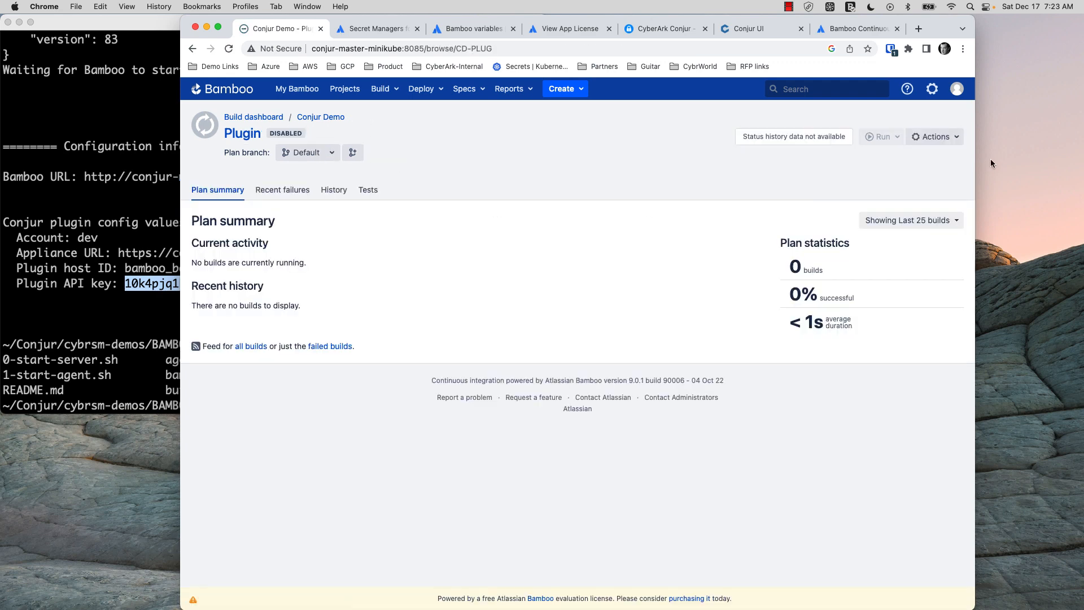
# Enable and run the Plugin plan, then open the failed Build #1's logs
pyautogui.click(955, 142)
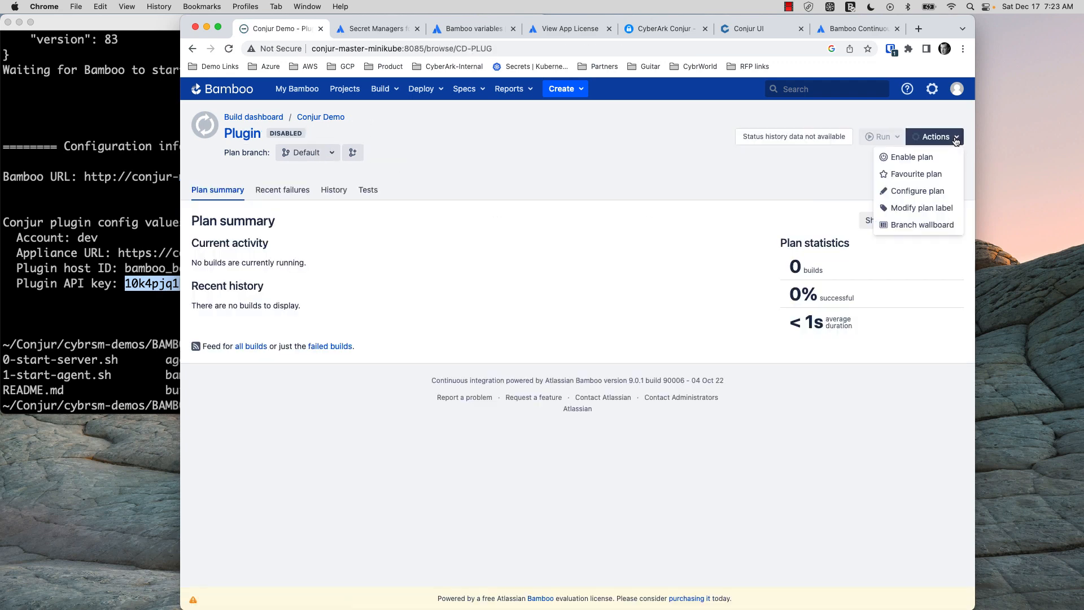
pyautogui.click(913, 156)
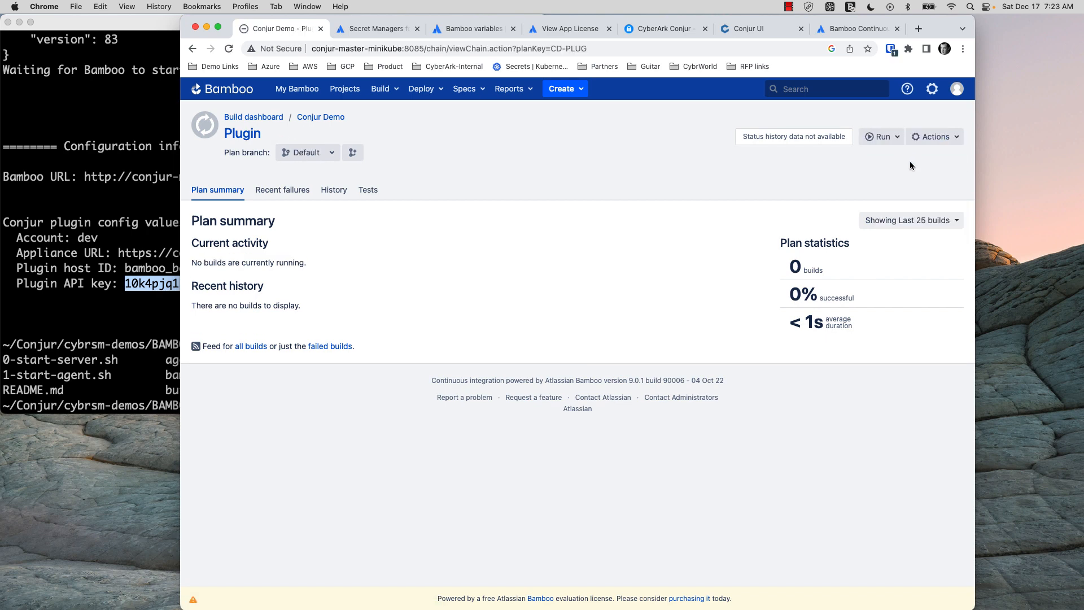
pyautogui.click(896, 142)
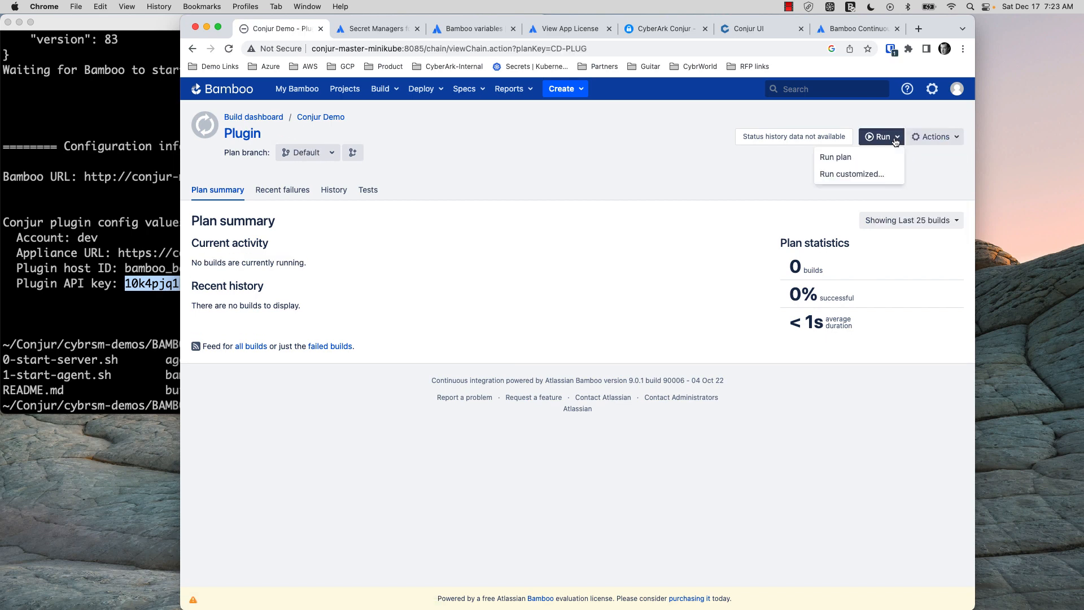
pyautogui.click(854, 160)
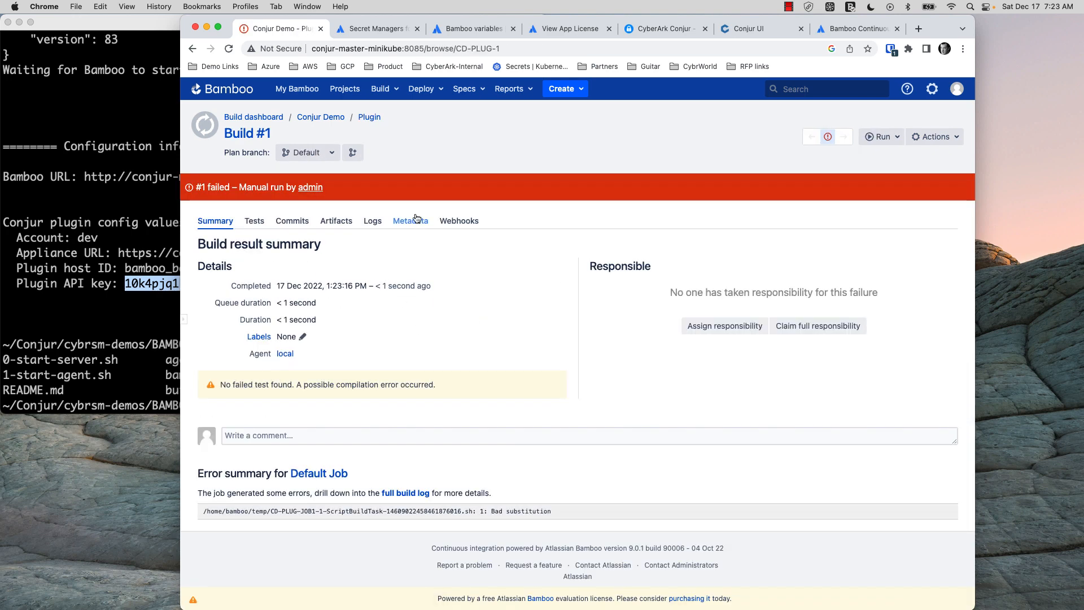
pyautogui.click(373, 221)
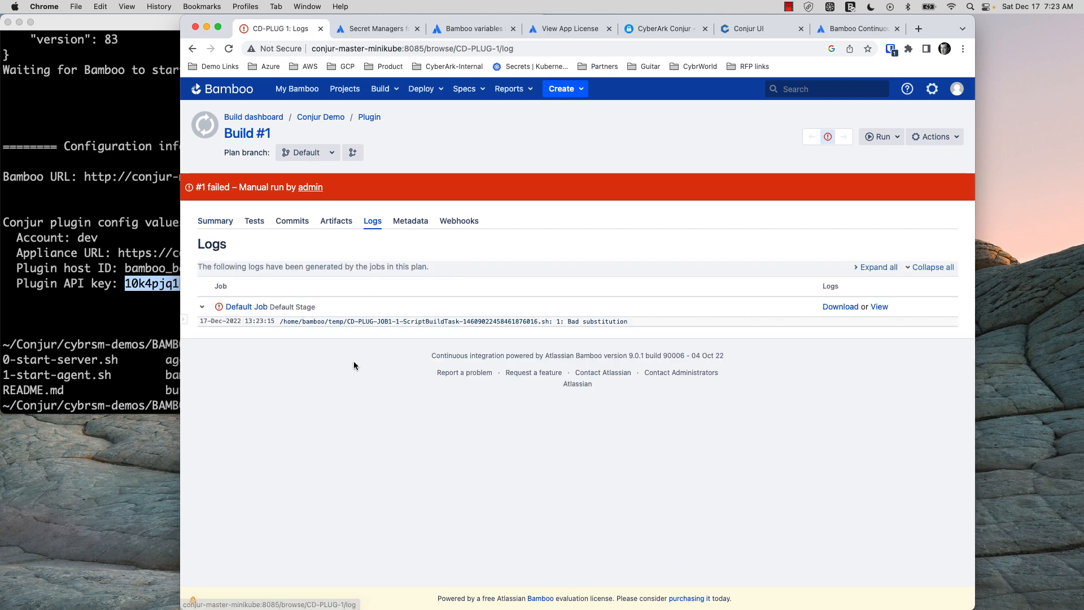
# Read the Default Job's build log with the Bad substitution error, then view the CyberArk Conjur tutorial
pyautogui.click(231, 308)
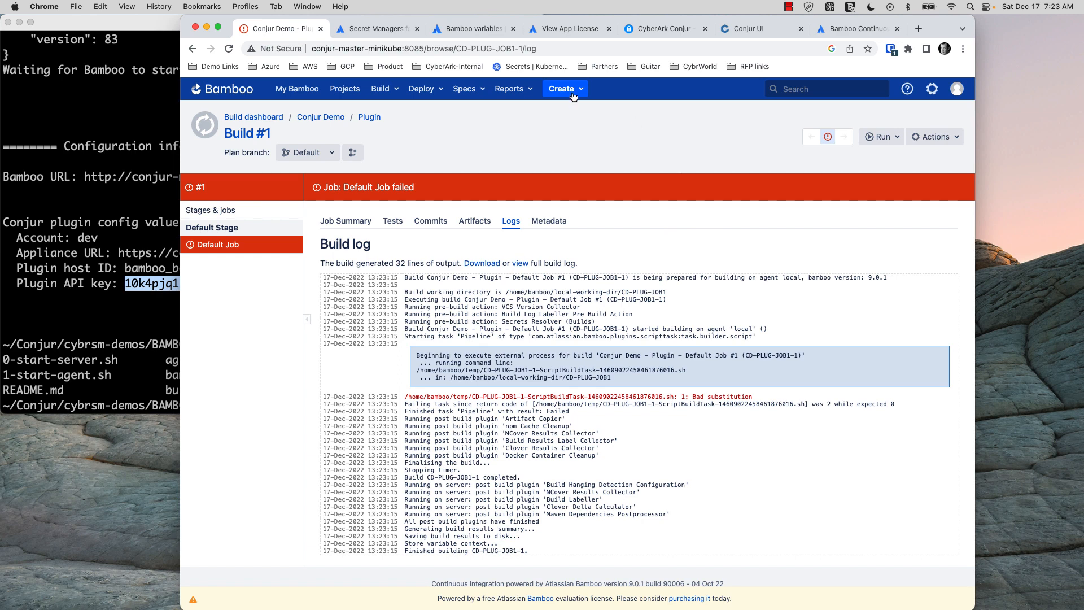
pyautogui.click(657, 29)
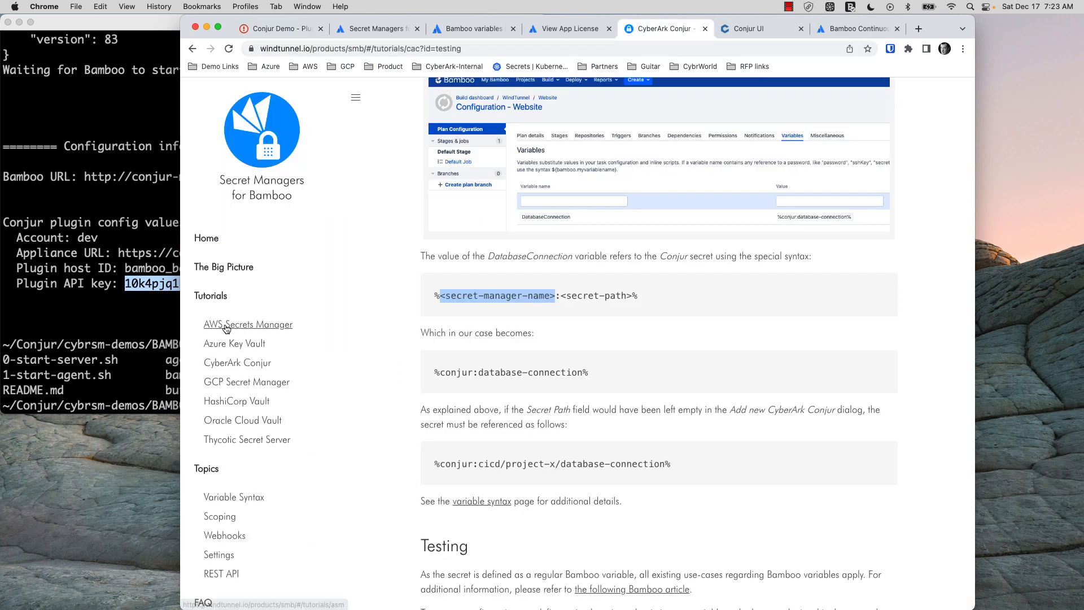
pyautogui.scroll(2, 449, 270)
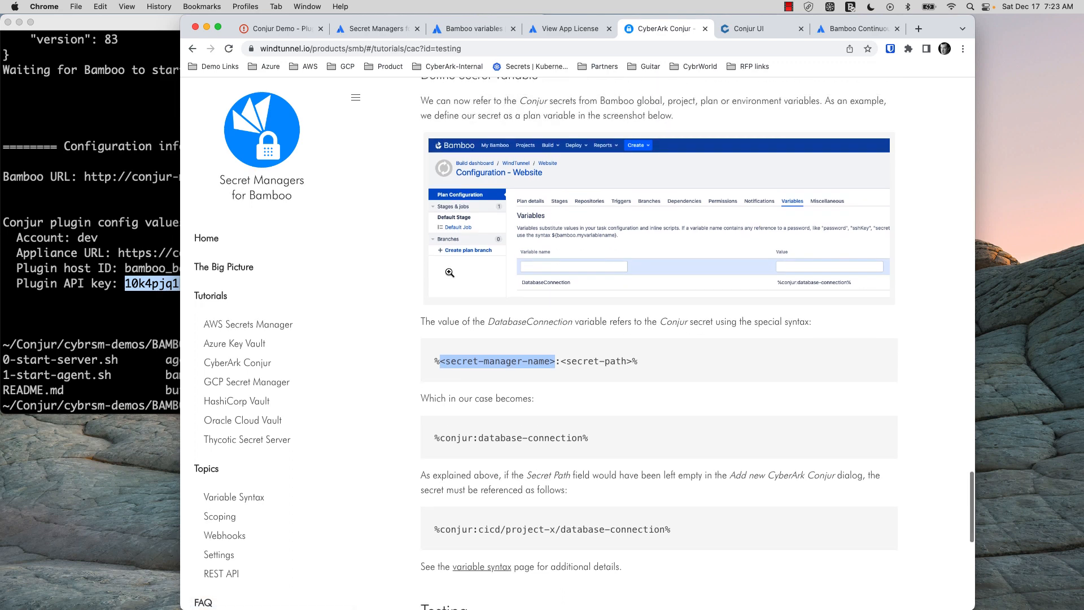
pyautogui.scroll(-3, 449, 273)
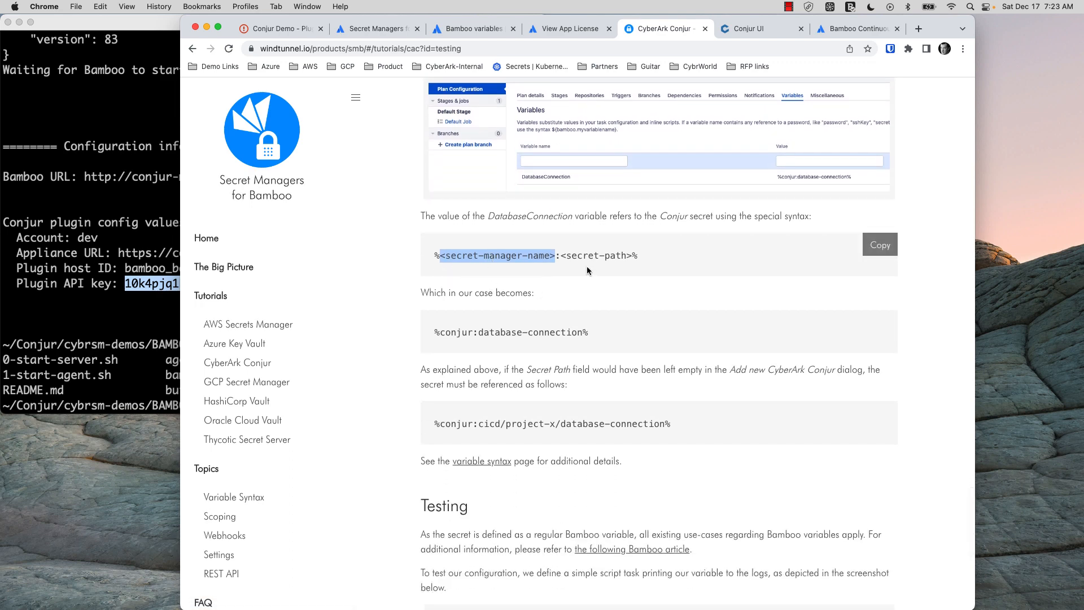
pyautogui.scroll(-5, 594, 272)
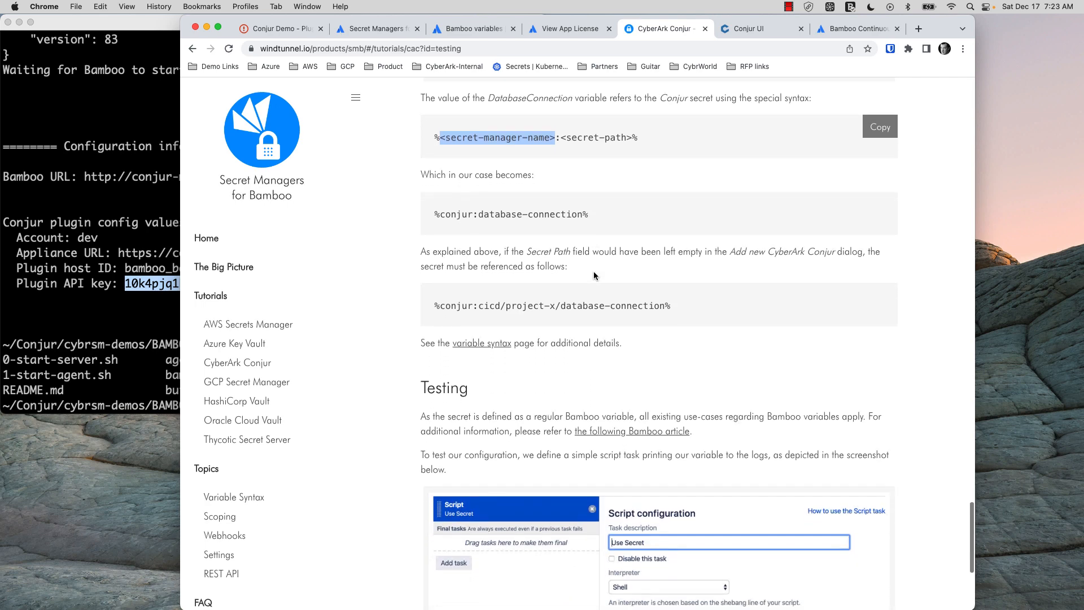
pyautogui.scroll(-8, 594, 274)
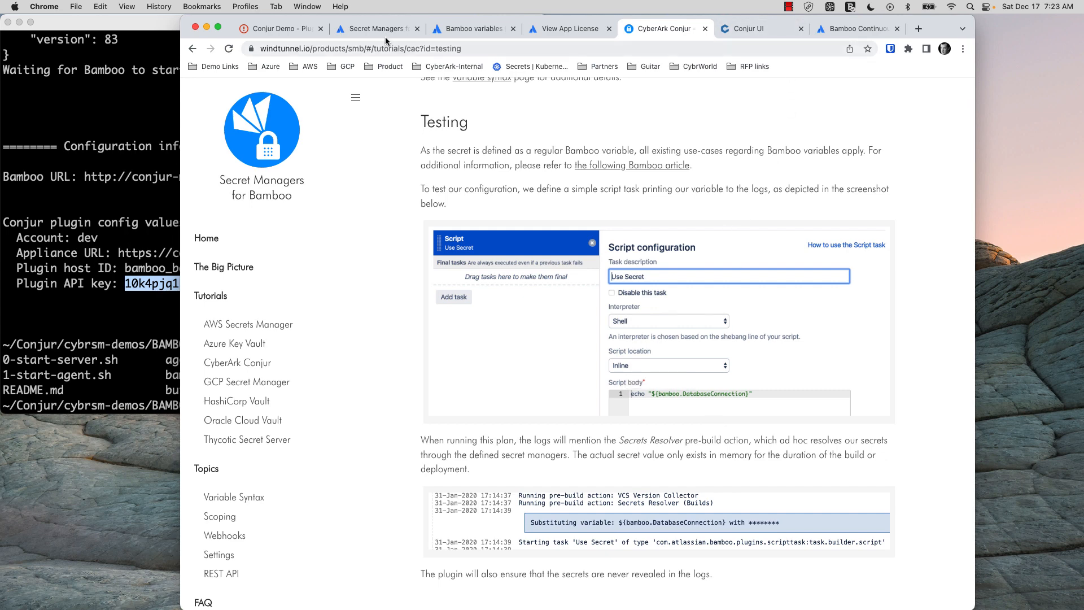
# Open the Plugin plan's Default Job Script task echoing ${bamboo:DB_PWD}, then view the Bamboo variables documentation
pyautogui.click(281, 29)
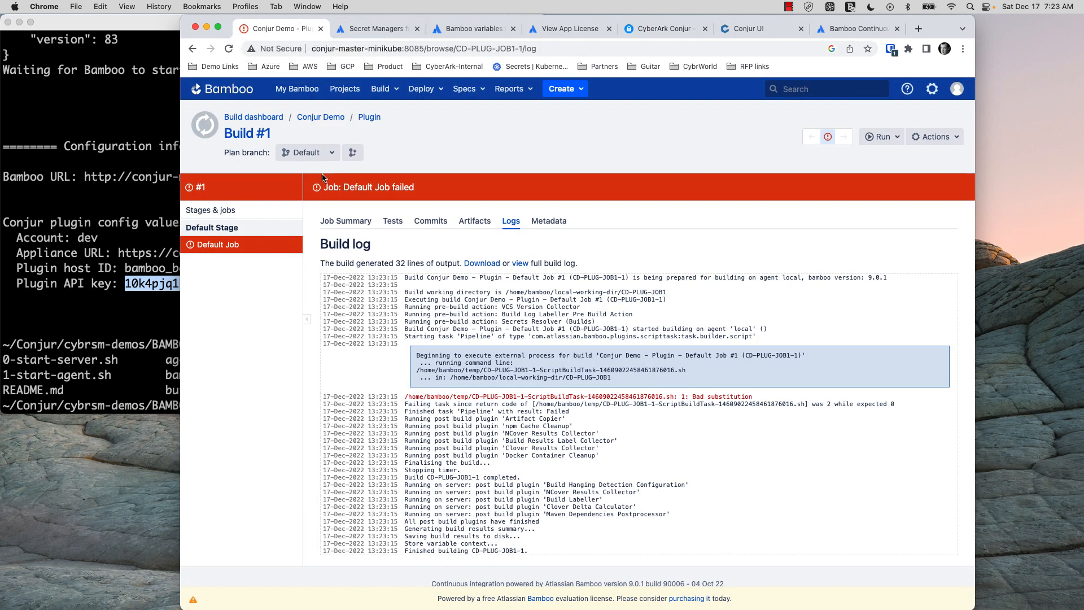
pyautogui.click(370, 117)
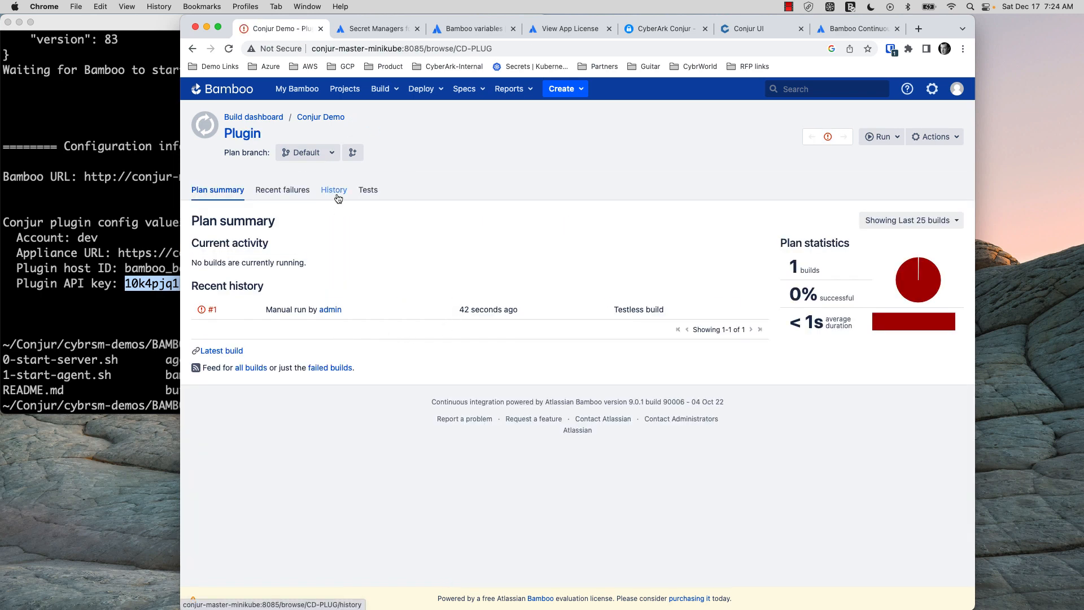
pyautogui.click(938, 136)
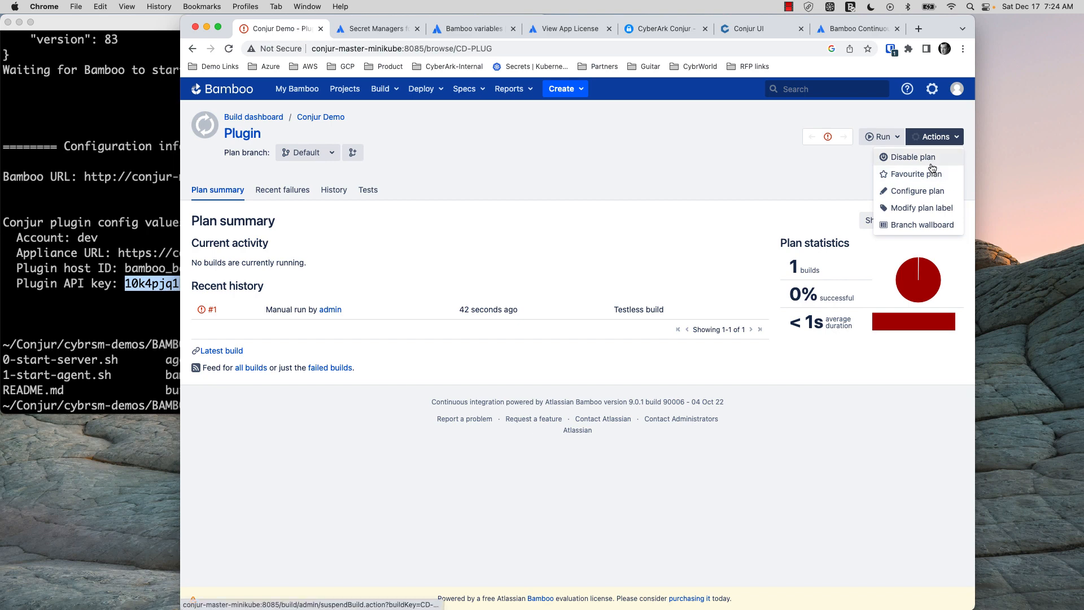
pyautogui.click(935, 192)
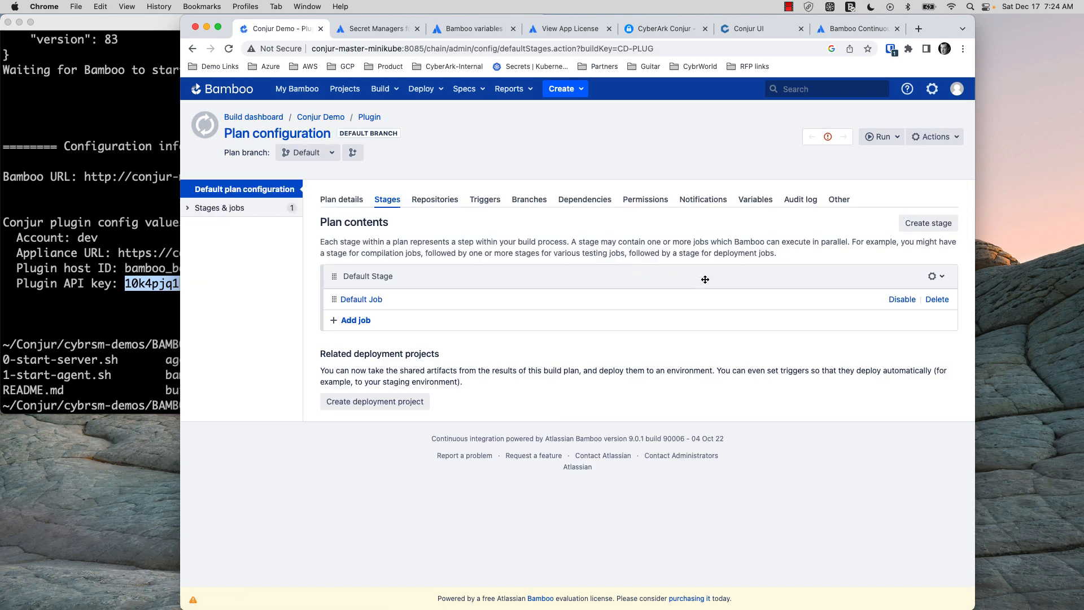
pyautogui.click(362, 303)
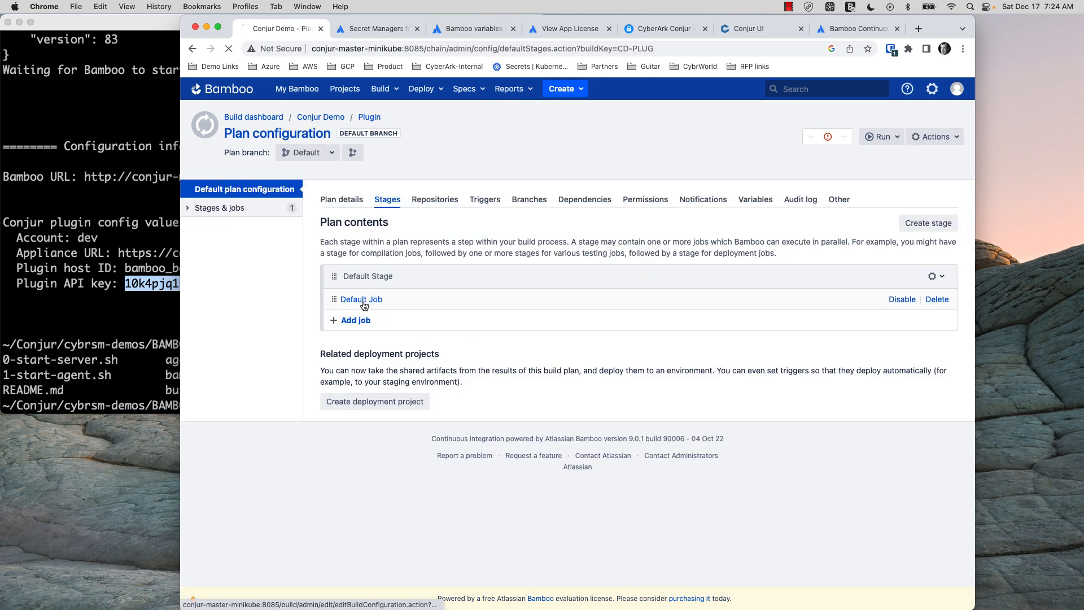
pyautogui.click(364, 306)
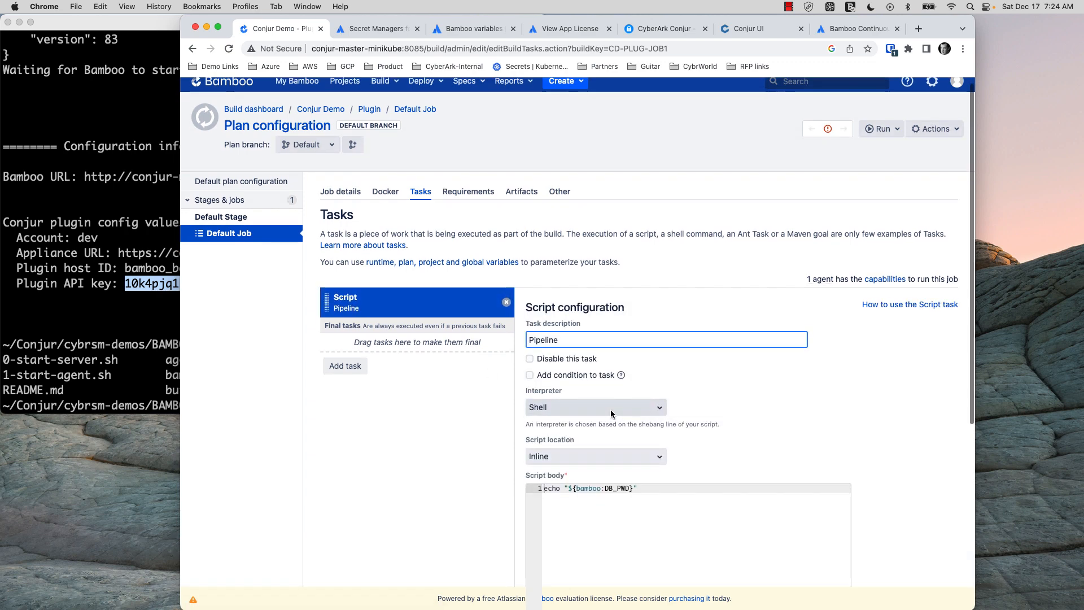
pyautogui.scroll(-2, 611, 415)
pyautogui.scroll(-1, 612, 414)
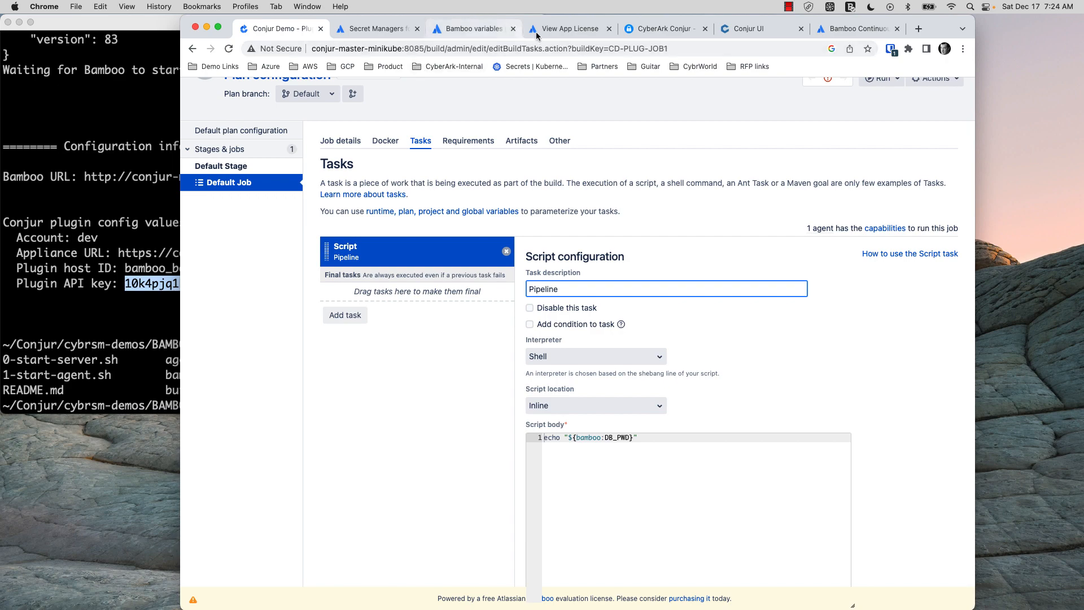
pyautogui.click(568, 29)
pyautogui.click(480, 28)
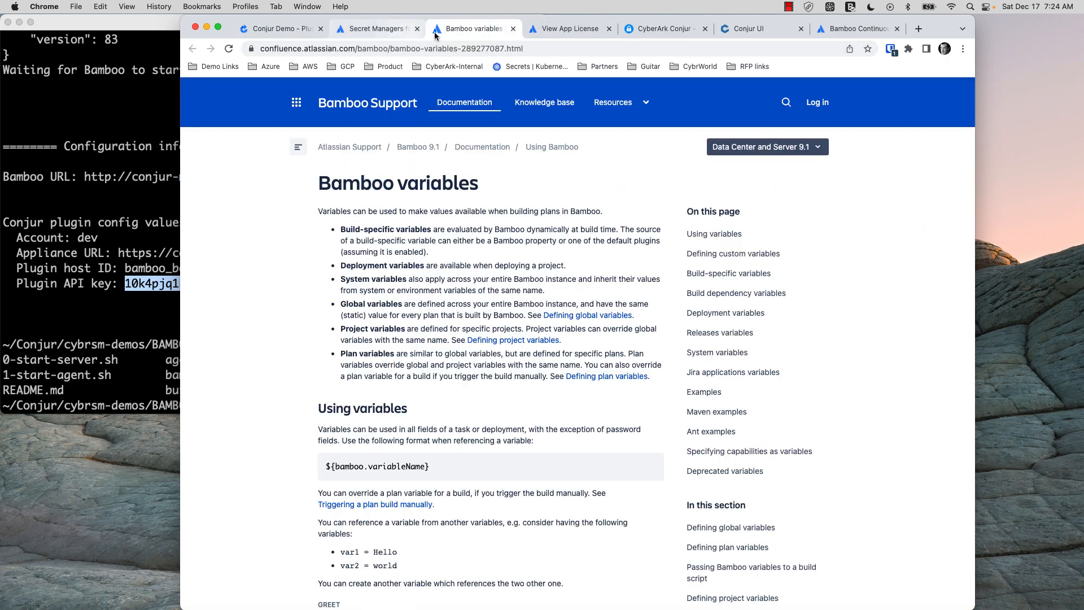
# Check the Conjur tutorial's Testing example, then return to the Script task configuration
pyautogui.click(657, 31)
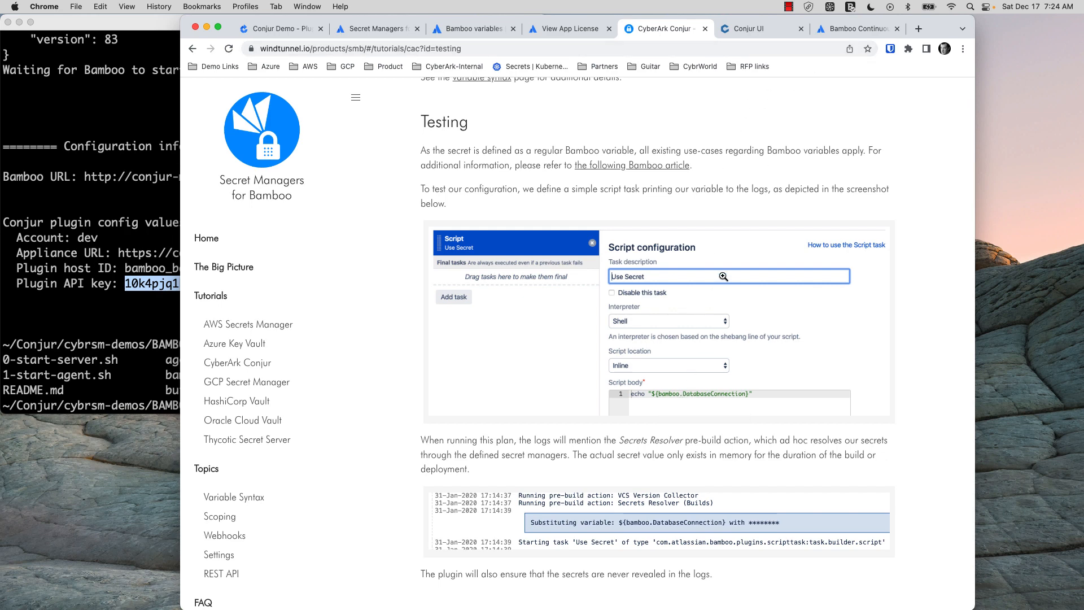
pyautogui.click(265, 29)
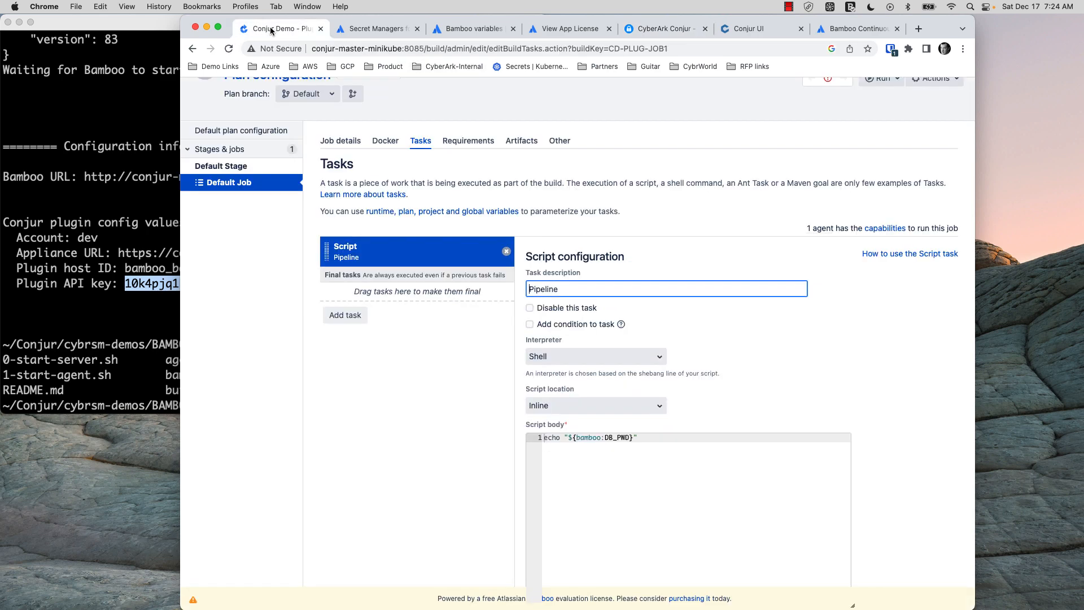
# Change the Script body reference to ${bamboo.DB_PWD} and save the task
pyautogui.click(605, 438)
pyautogui.press('BackSpace')
pyautogui.write('.')
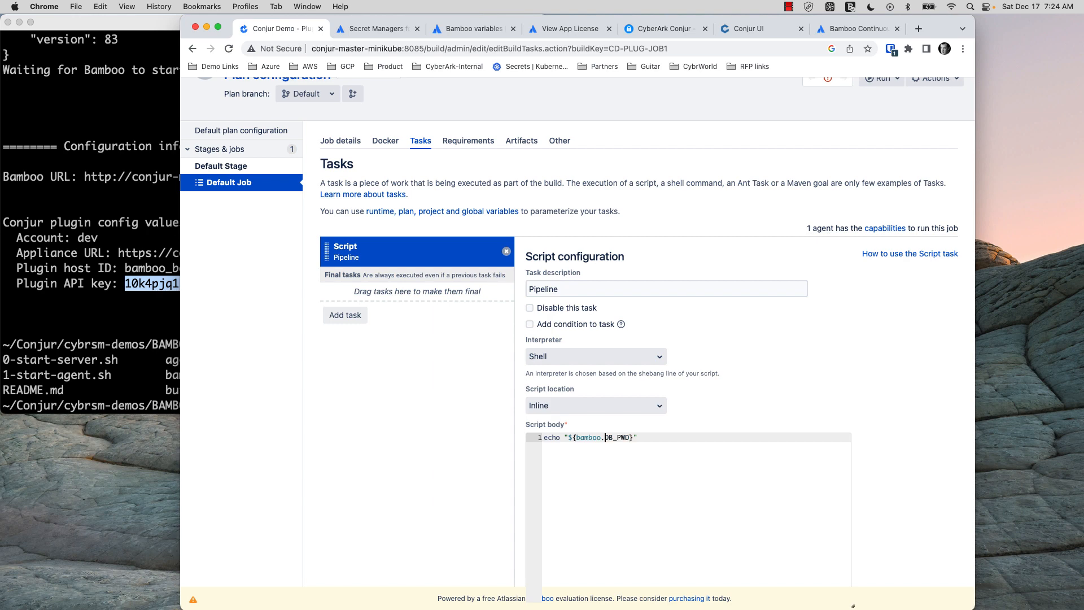
pyautogui.scroll(-5, 606, 437)
pyautogui.click(545, 490)
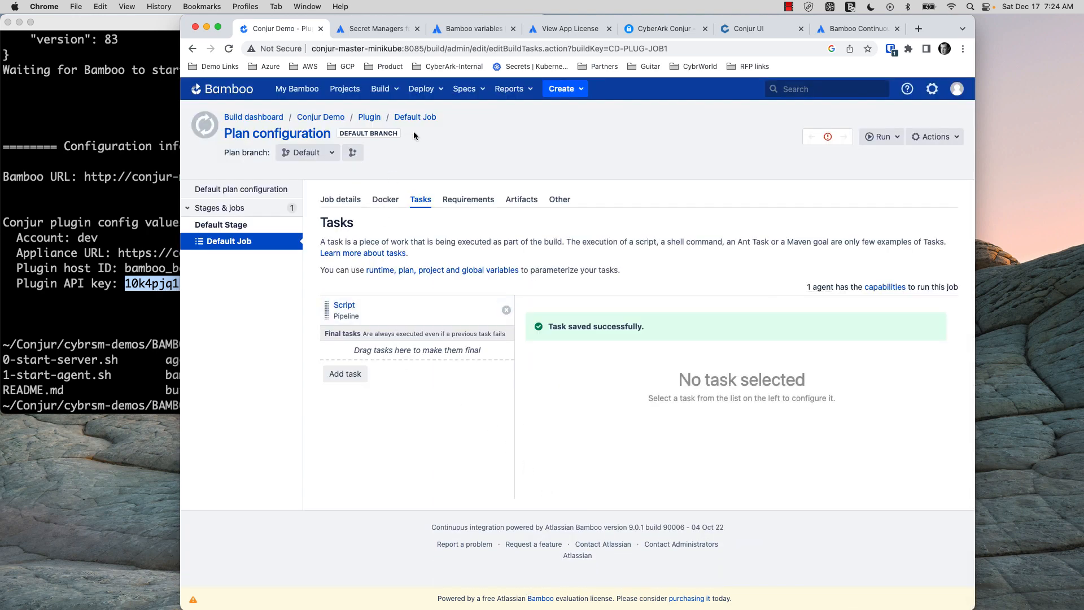
# Run the plan again to start Build #2
pyautogui.click(942, 137)
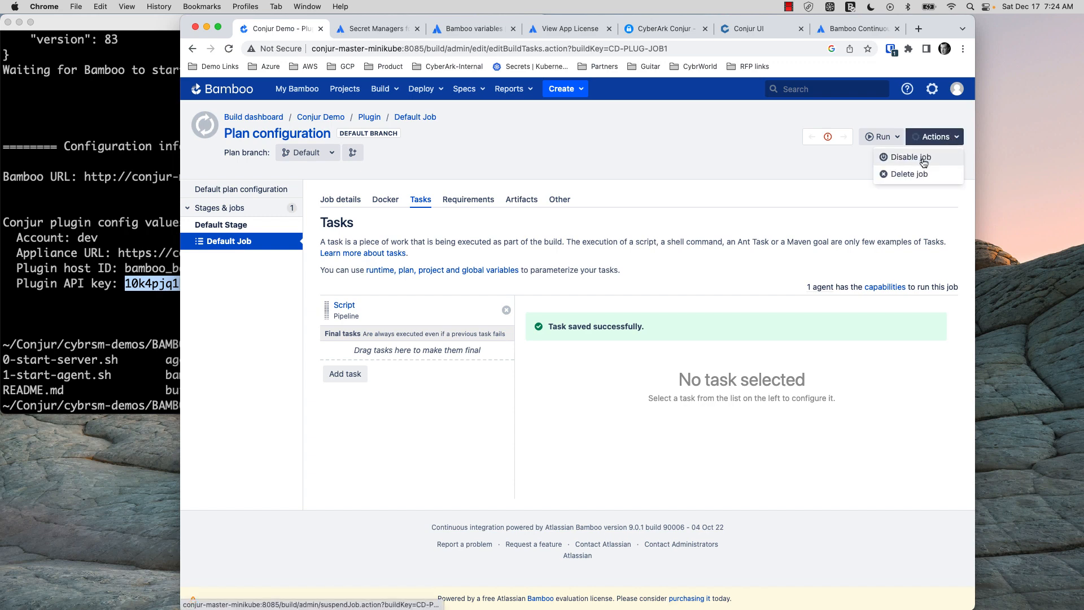
pyautogui.click(819, 174)
pyautogui.click(882, 137)
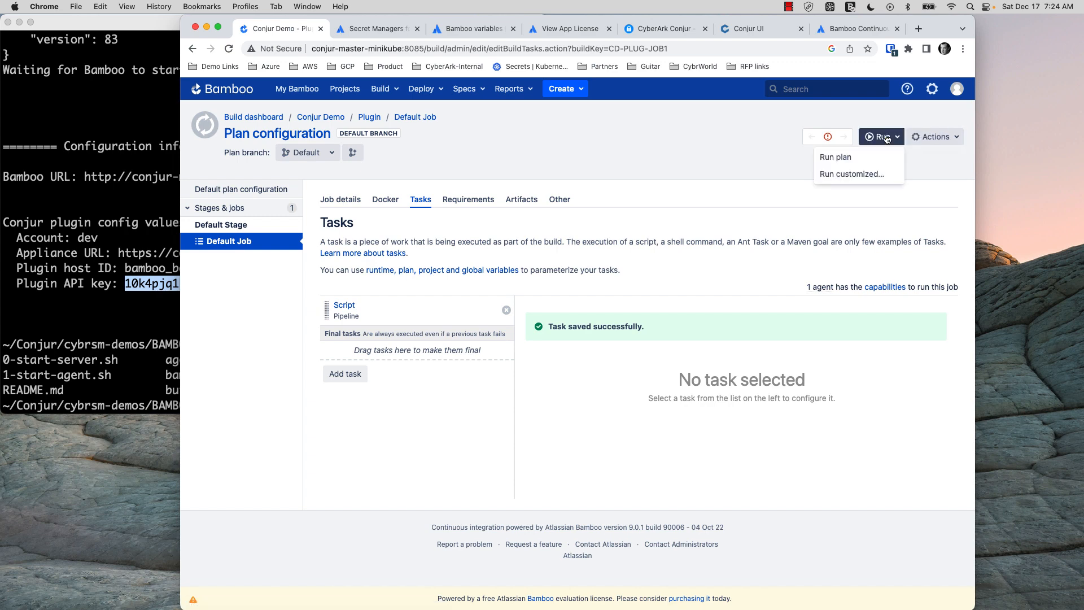
pyautogui.click(836, 157)
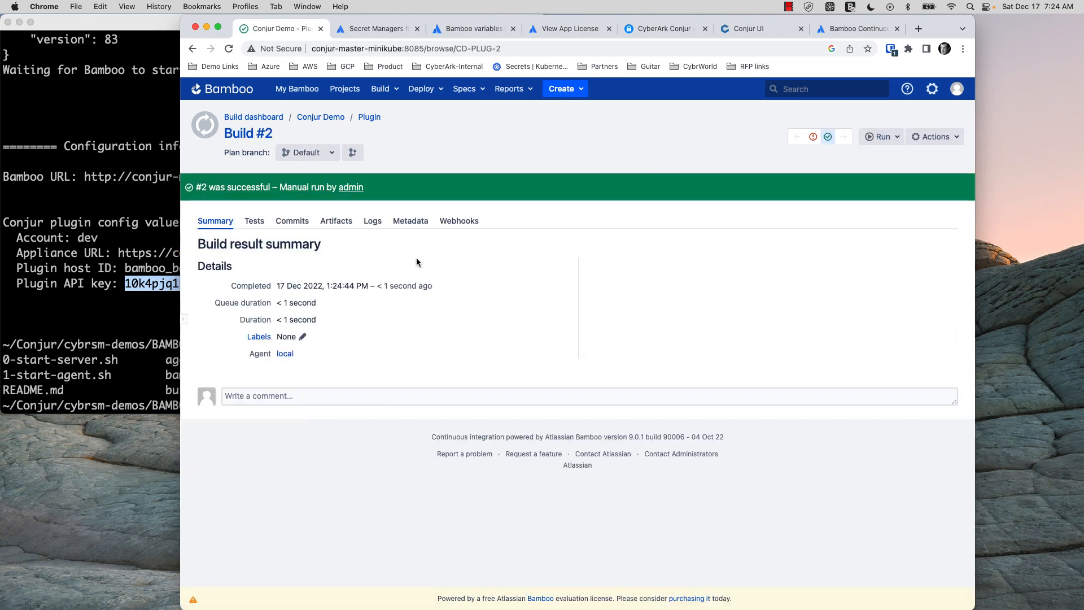
# Open Build #2's Default Job log and highlight the DB_PWD value masked as ********
pyautogui.click(372, 222)
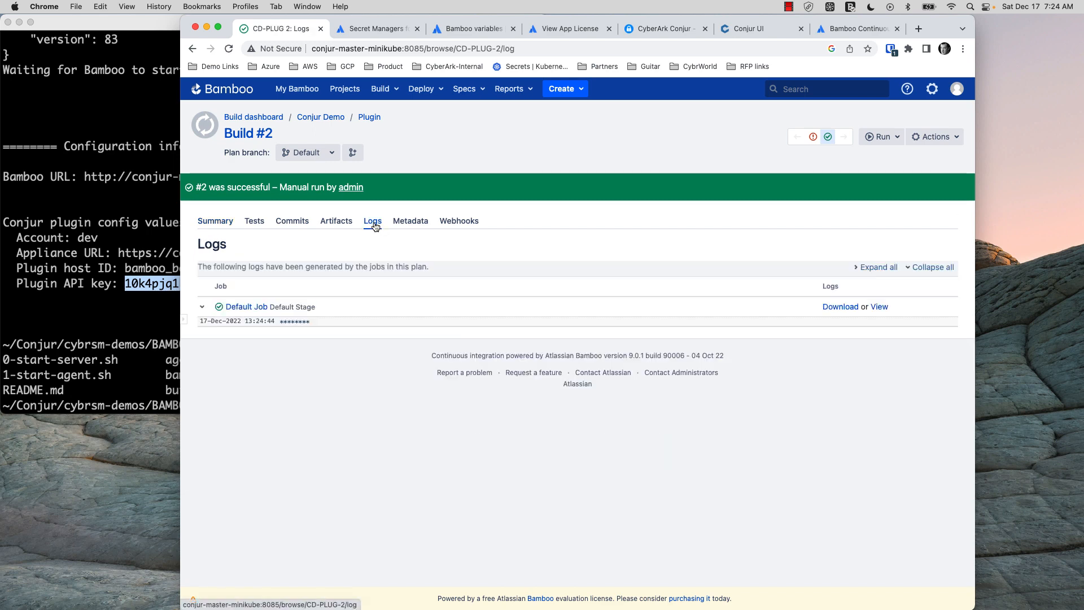
pyautogui.click(247, 307)
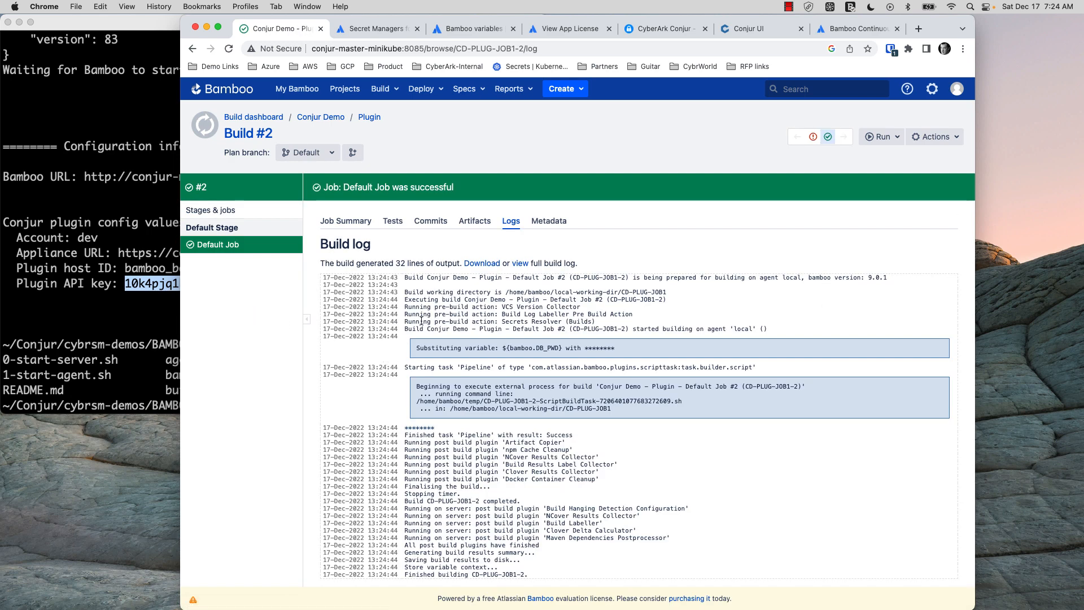
pyautogui.scroll(-2, 443, 364)
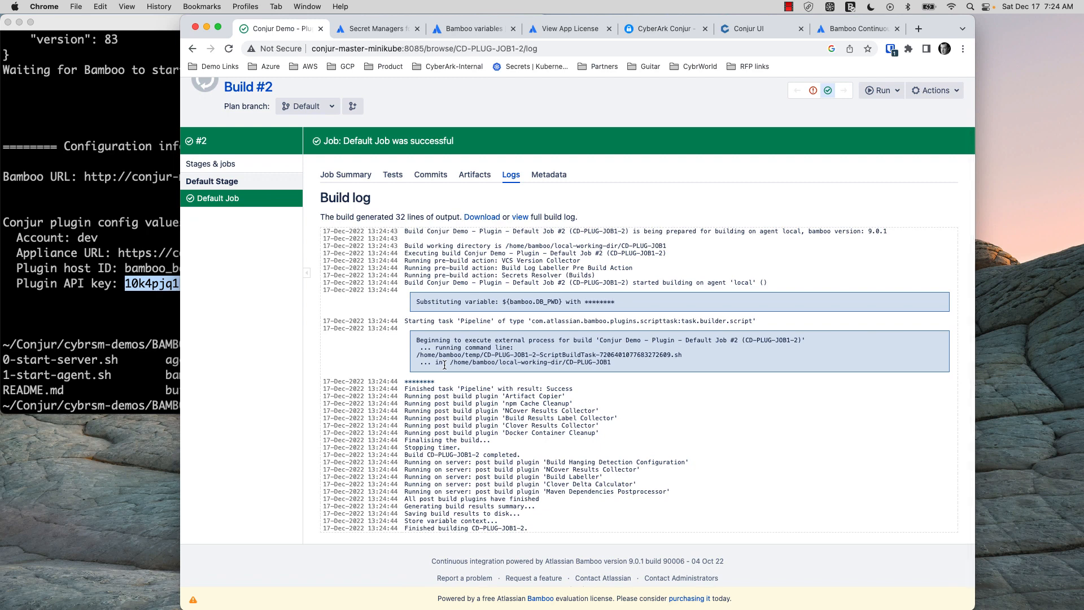
pyautogui.moveTo(436, 382); pyautogui.dragTo(410, 382)
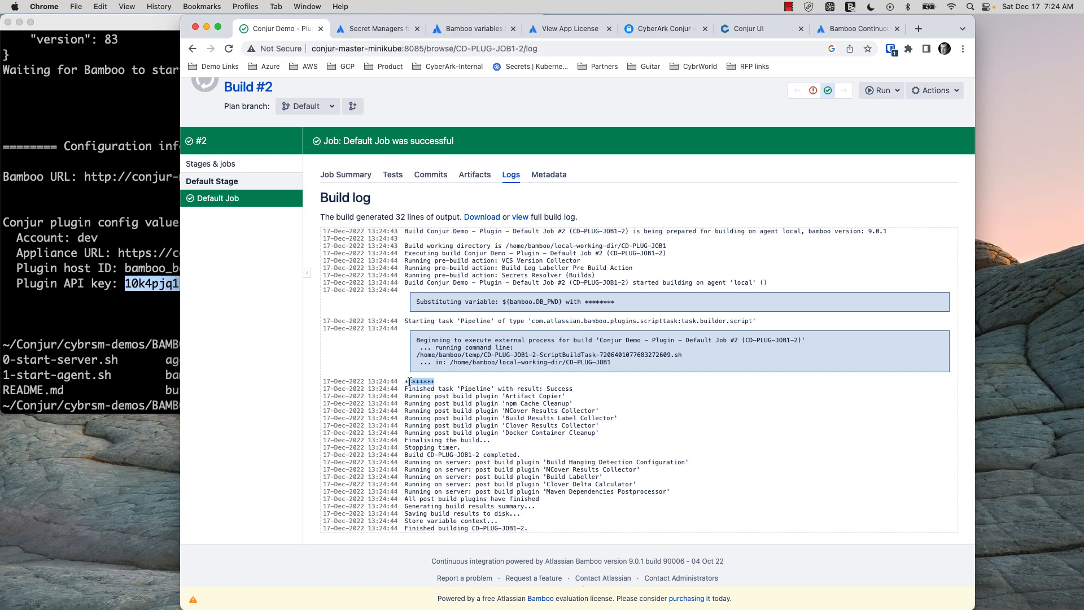